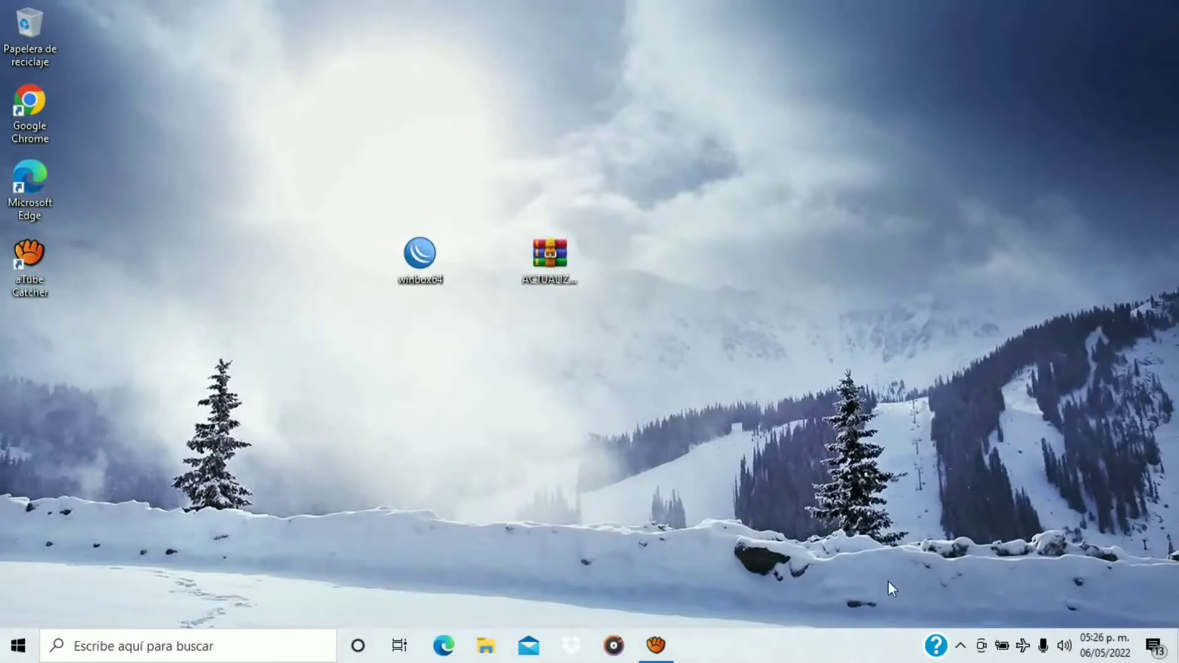
Open the configuration page for Protección contra virus y amenazas in Windows Security
{"action": "left_click", "coordinate": [961, 645]}
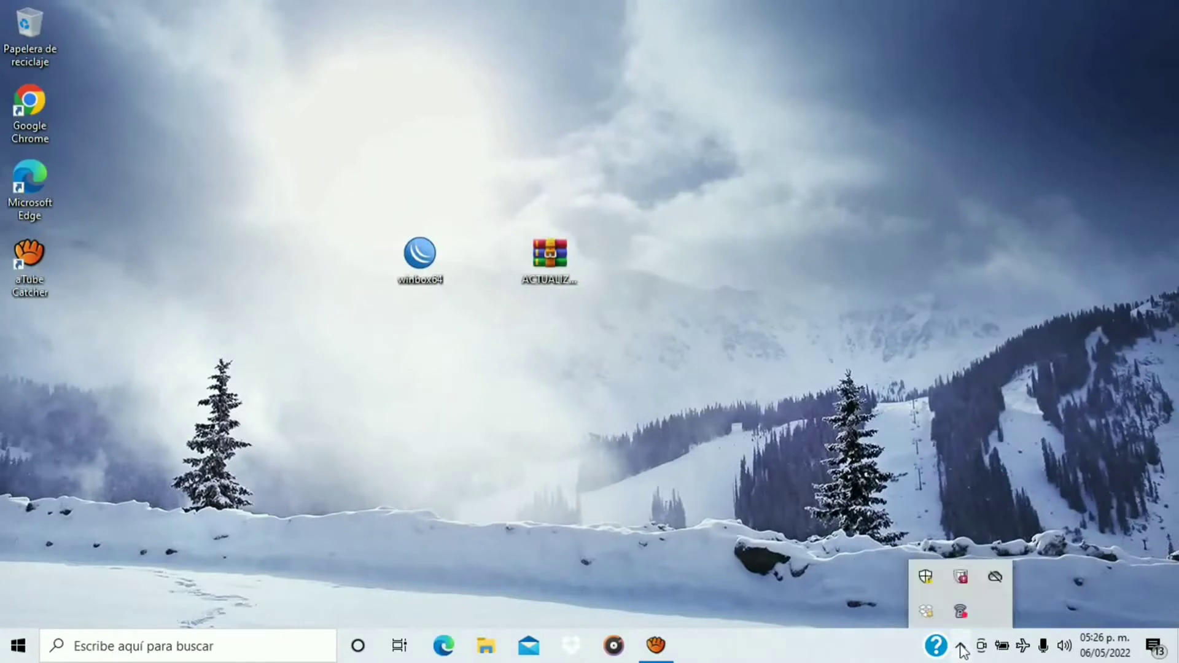
{"action": "left_click", "coordinate": [925, 577]}
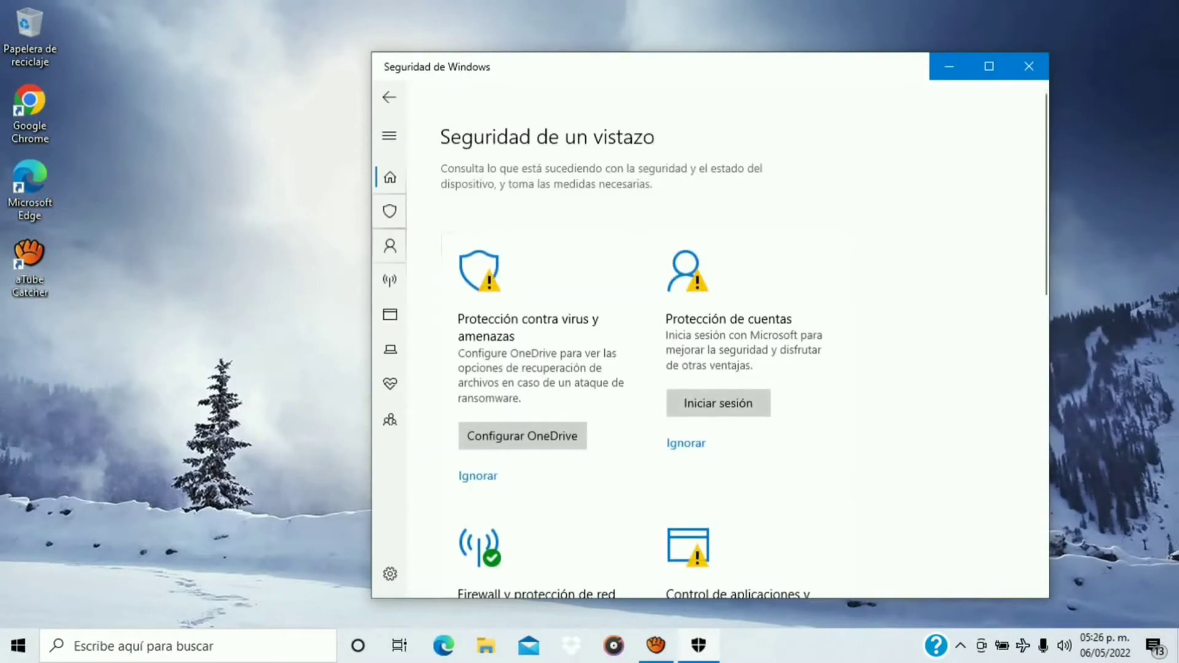
{"action": "left_click", "coordinate": [389, 210]}
{"action": "scroll", "coordinate": [493, 299], "scroll_direction": "down", "scroll_amount": 1}
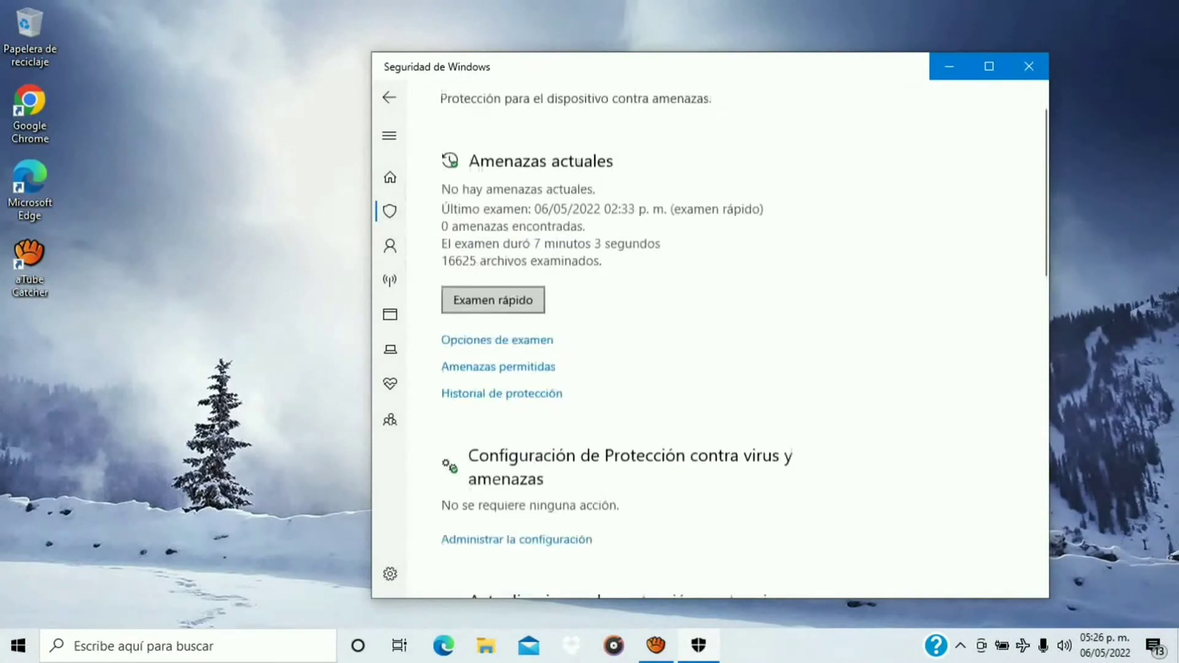
{"action": "scroll", "coordinate": [493, 300], "scroll_direction": "down", "scroll_amount": 1}
{"action": "left_click", "coordinate": [517, 513]}
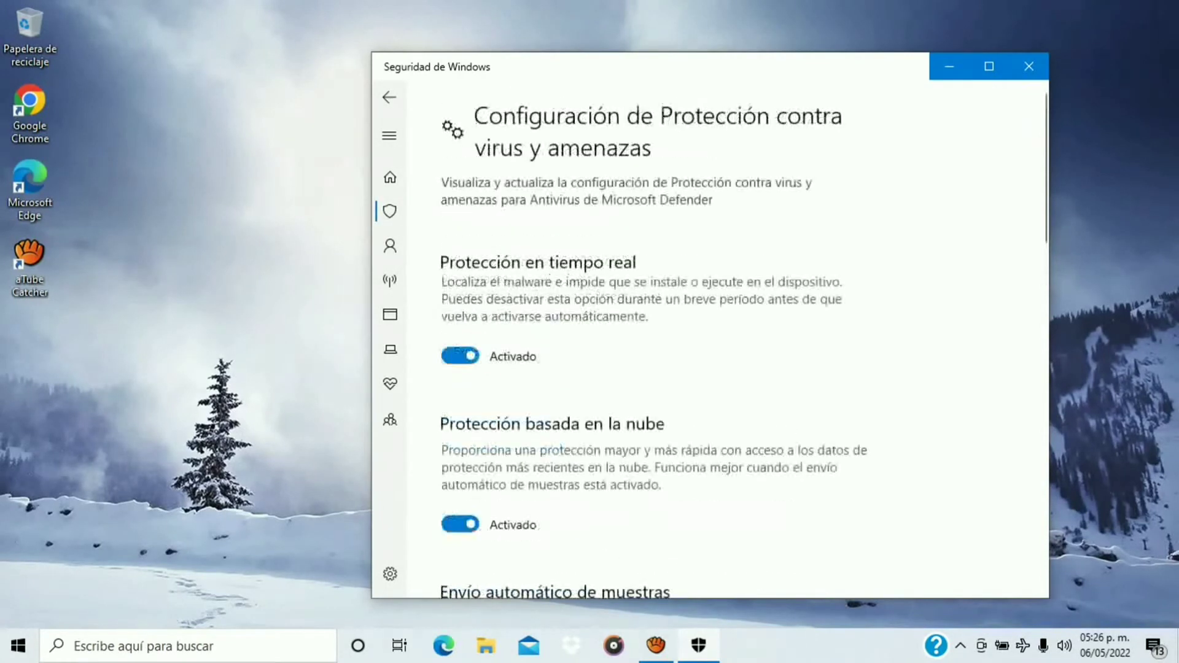
Turn off Protección en tiempo real, Protección basada en la nube, Envío automático de muestras and Protección contra alteraciones
{"action": "left_click", "coordinate": [459, 356]}
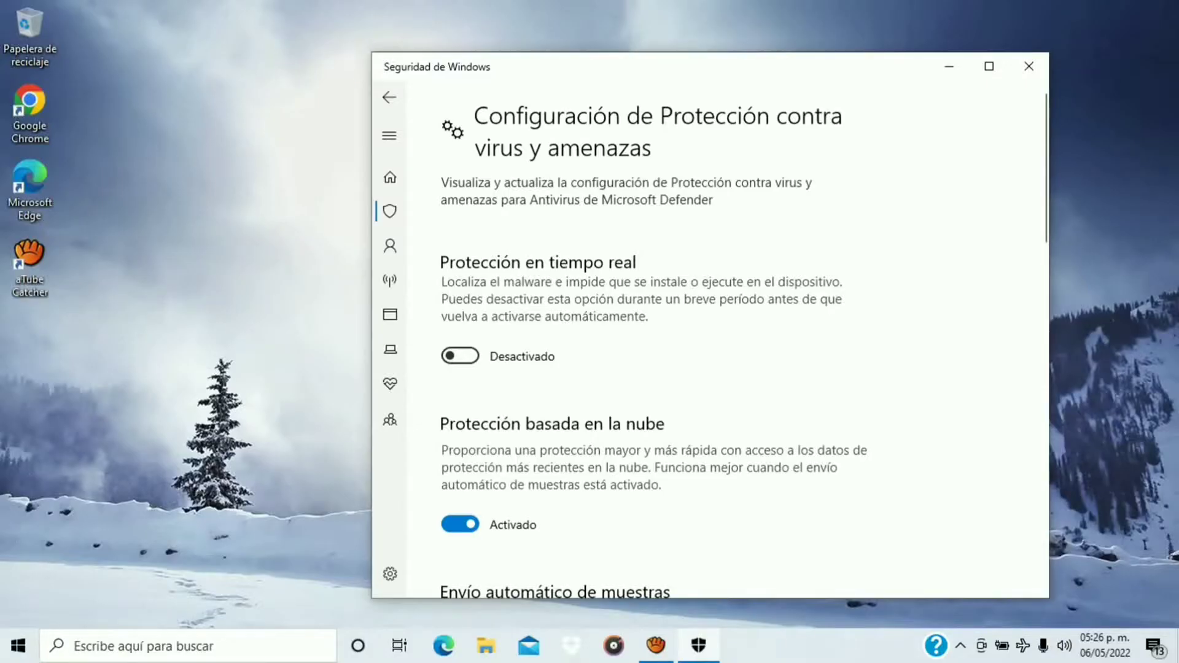
{"action": "left_click", "coordinate": [460, 521]}
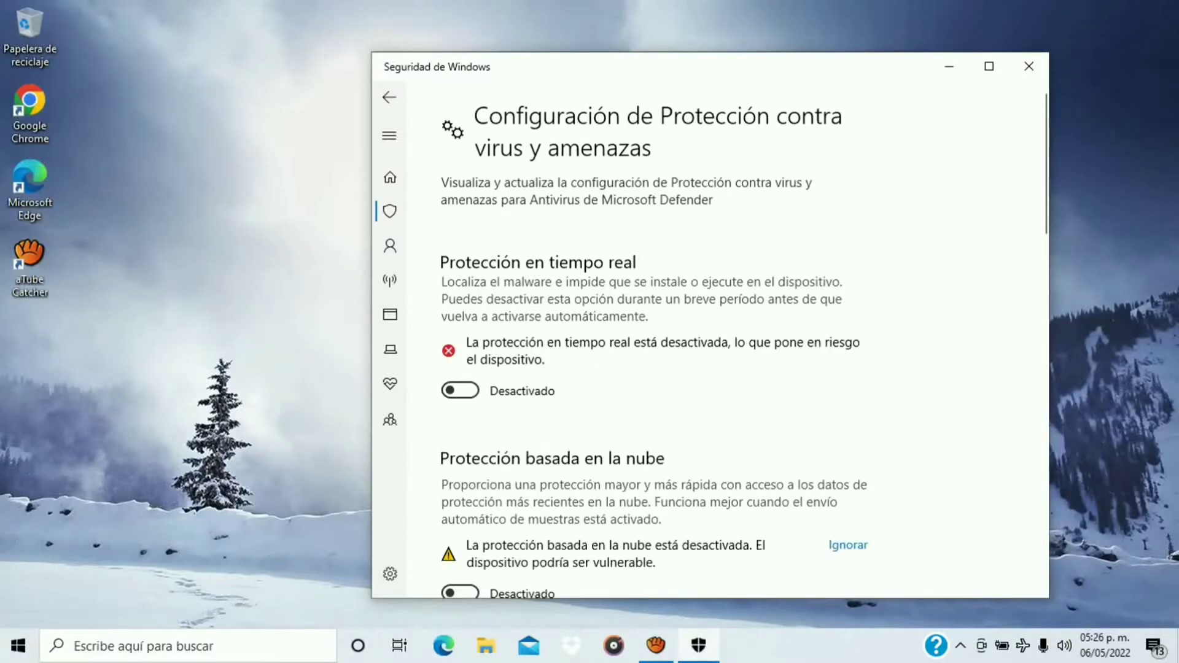
{"action": "scroll", "coordinate": [651, 332], "scroll_direction": "down", "scroll_amount": 3}
{"action": "scroll", "coordinate": [651, 331], "scroll_direction": "down", "scroll_amount": 5}
{"action": "left_click", "coordinate": [460, 450]}
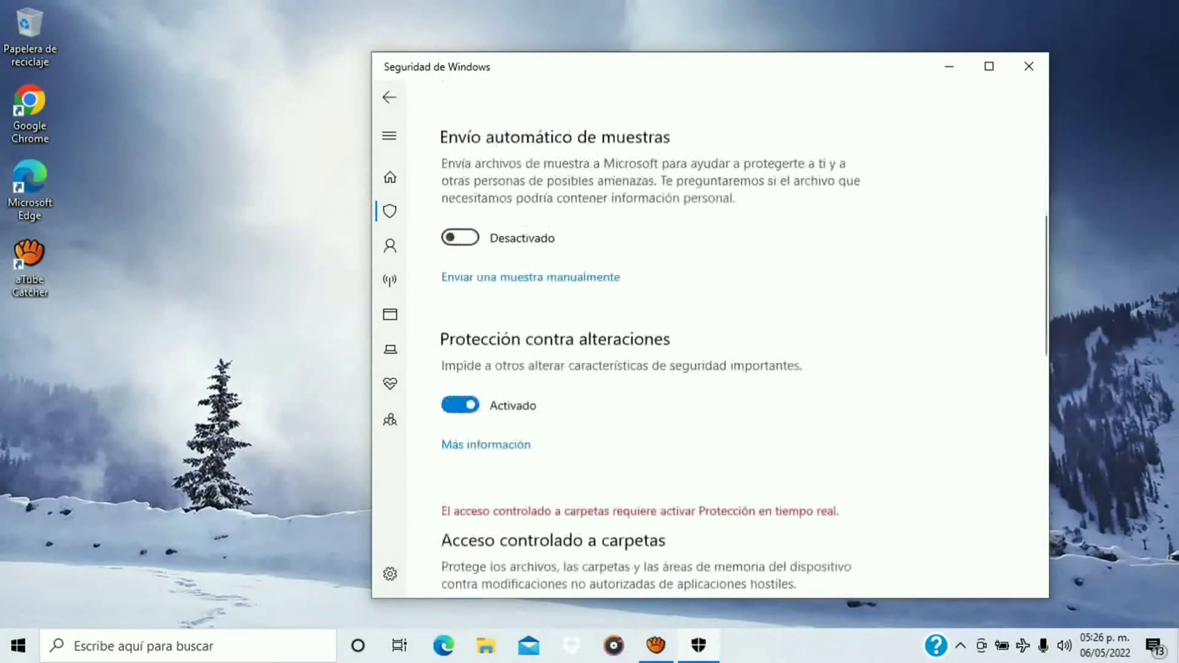
{"action": "left_click", "coordinate": [460, 498]}
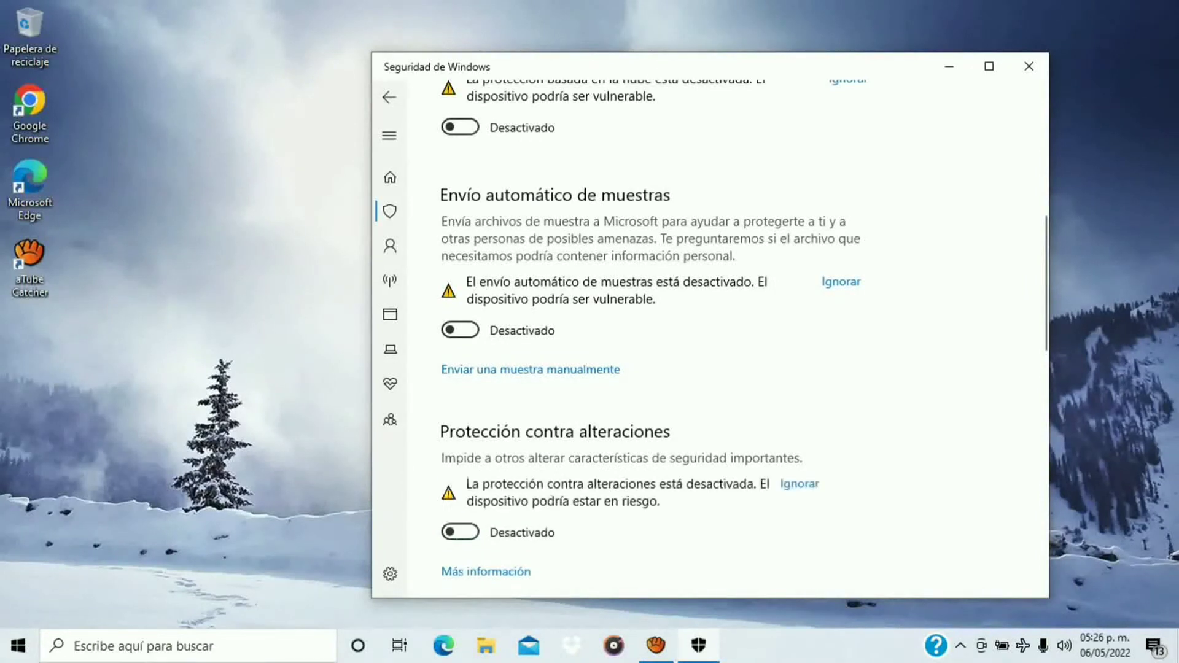
{"action": "scroll", "coordinate": [651, 332], "scroll_direction": "down", "scroll_amount": 3}
{"action": "scroll", "coordinate": [651, 332], "scroll_direction": "down", "scroll_amount": 10}
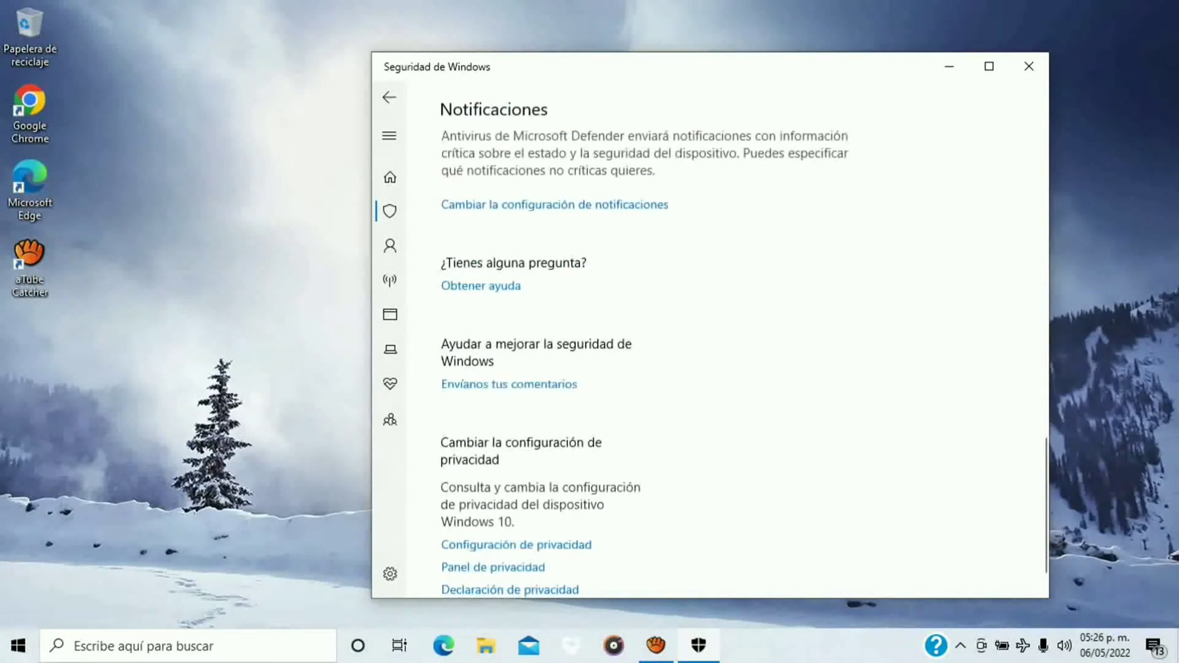
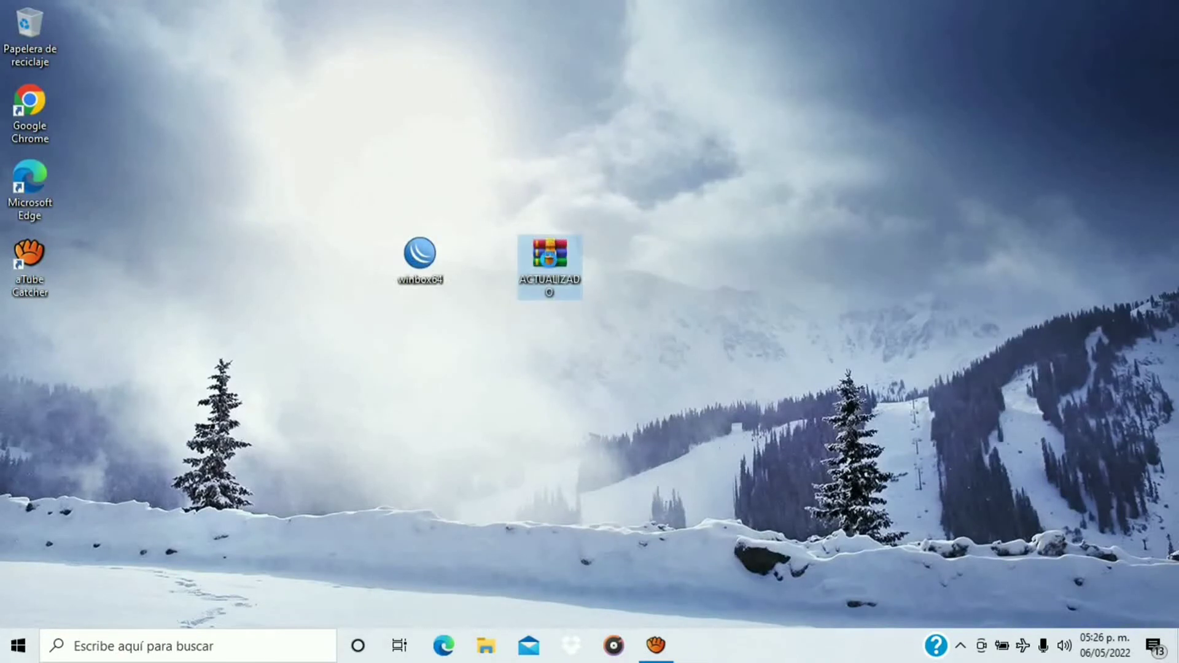
Extract the ACTUALIZADO archive into its own folder, placed below the archive on the desktop, and open that folder
{"action": "right_click", "coordinate": [548, 263]}
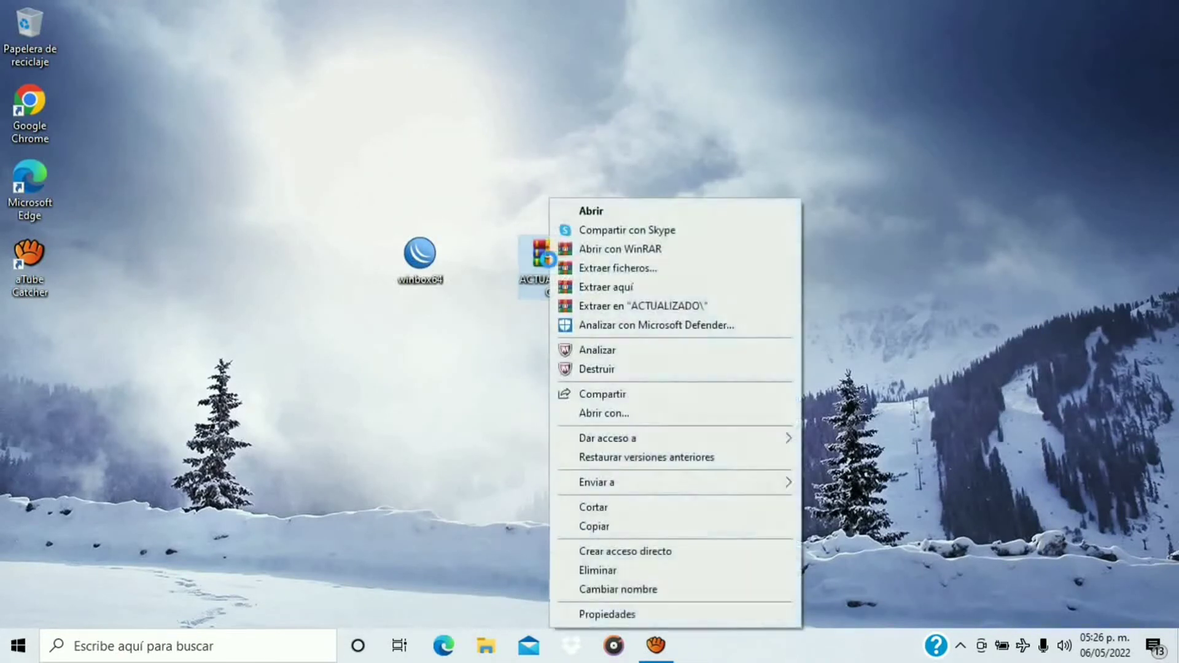
{"action": "left_click", "coordinate": [622, 311]}
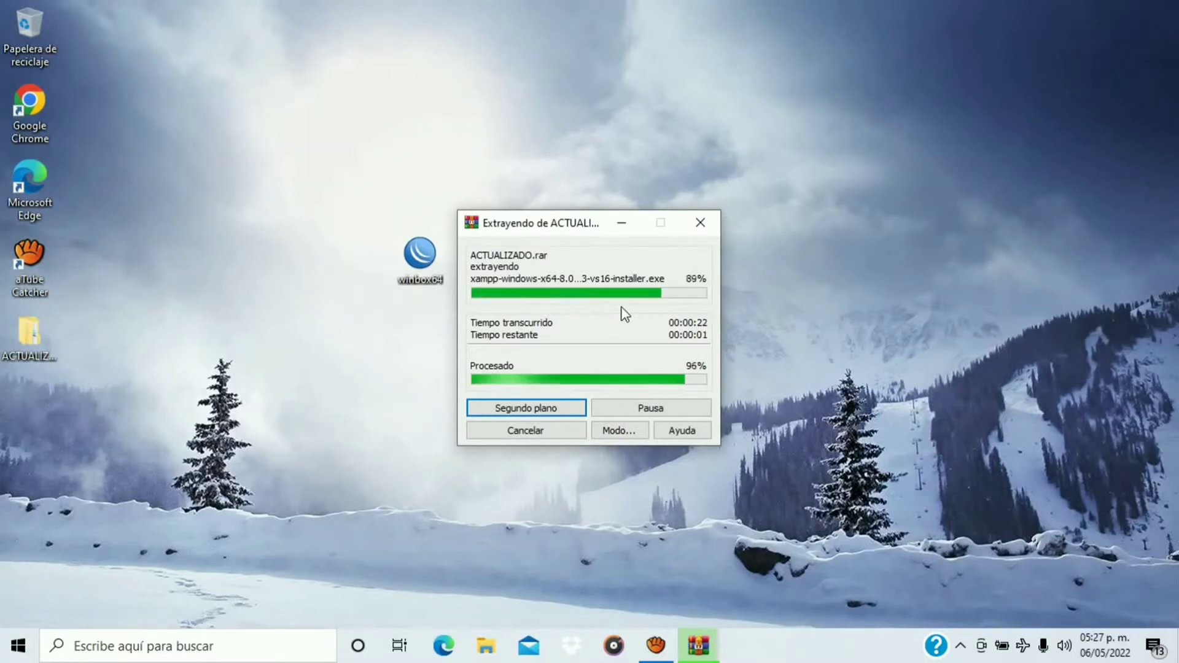
{"action": "left_click_drag", "start_coordinate": [35, 334], "coordinate": [546, 344]}
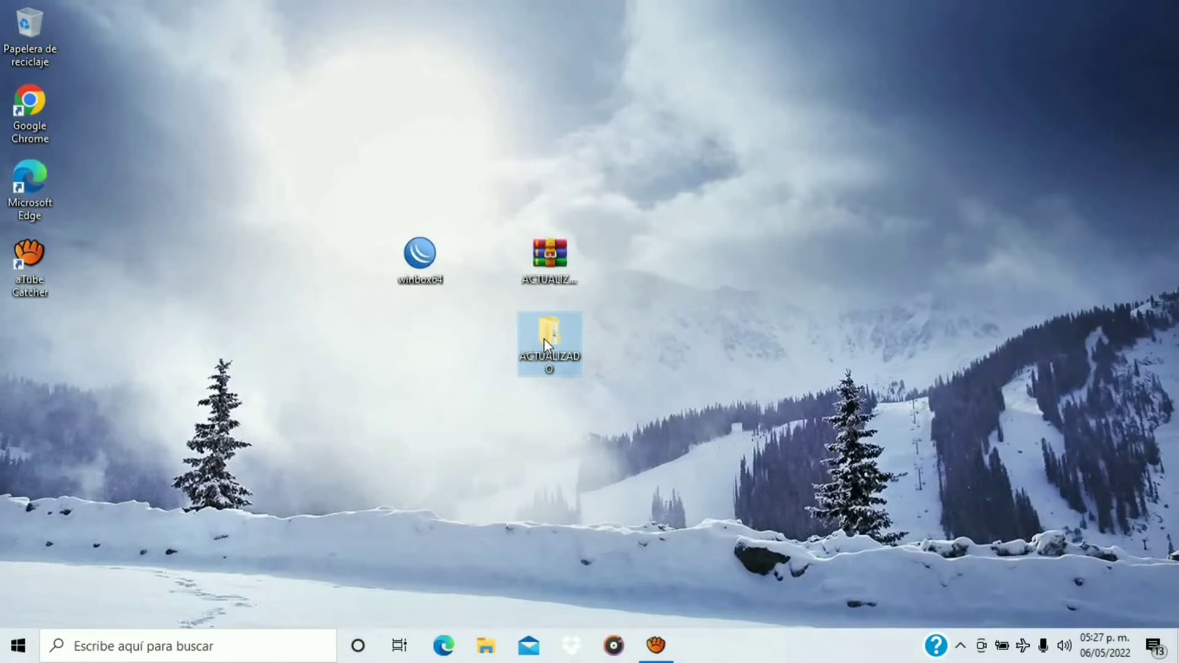
{"action": "key", "text": "F5"}
{"action": "double_click", "coordinate": [544, 338]}
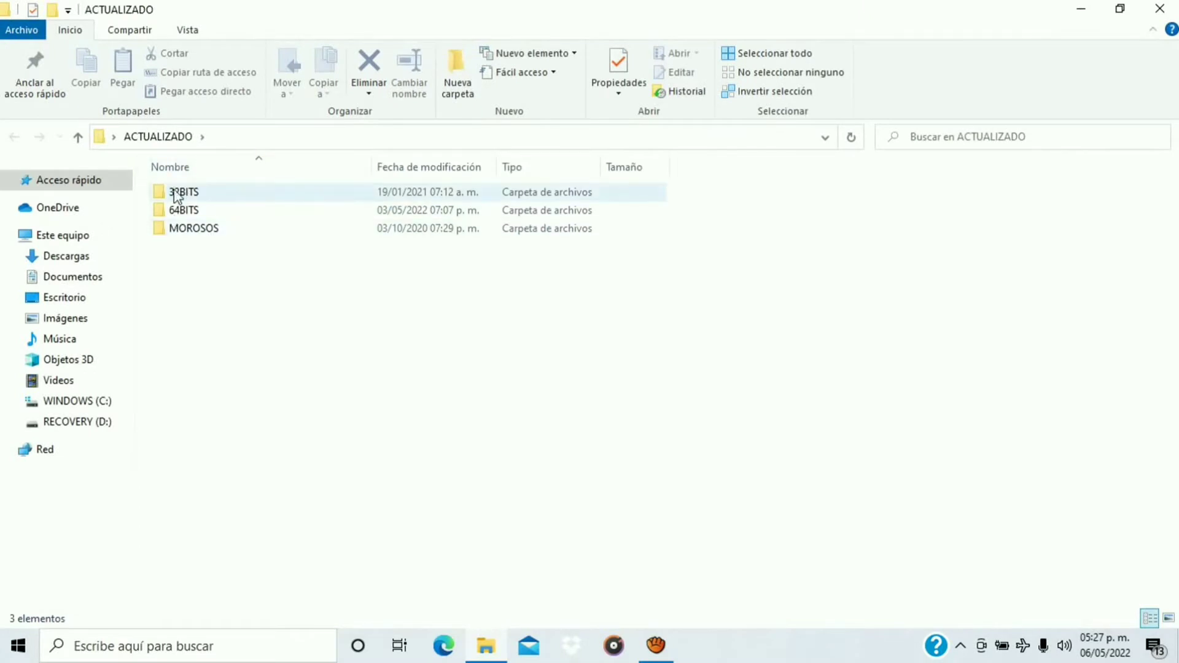
Check the computer's system type in the Control Panel system information and close the windows opened for it
{"action": "left_click", "coordinate": [158, 652]}
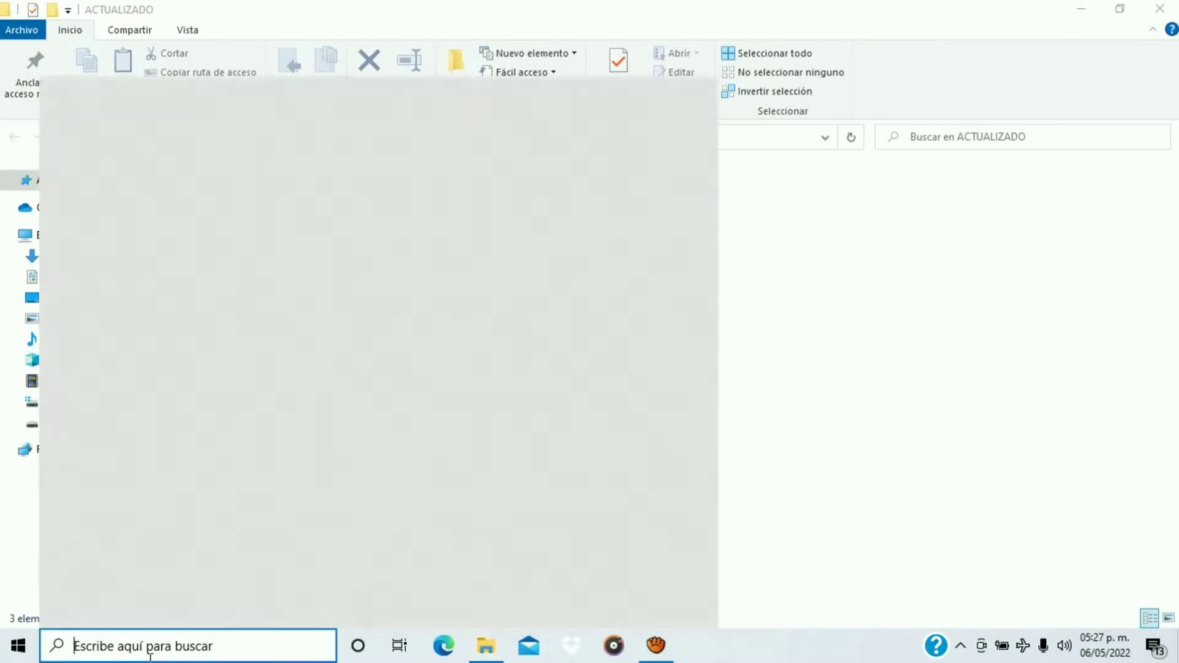
{"action": "type", "text": "panel"}
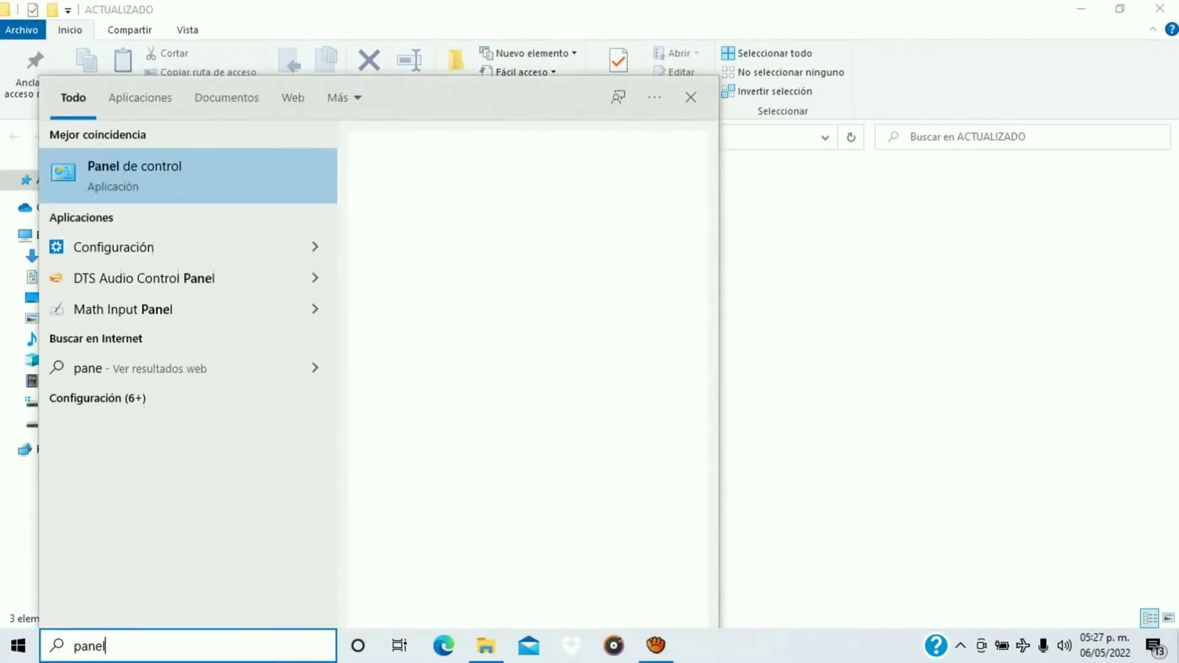
{"action": "left_click", "coordinate": [278, 182]}
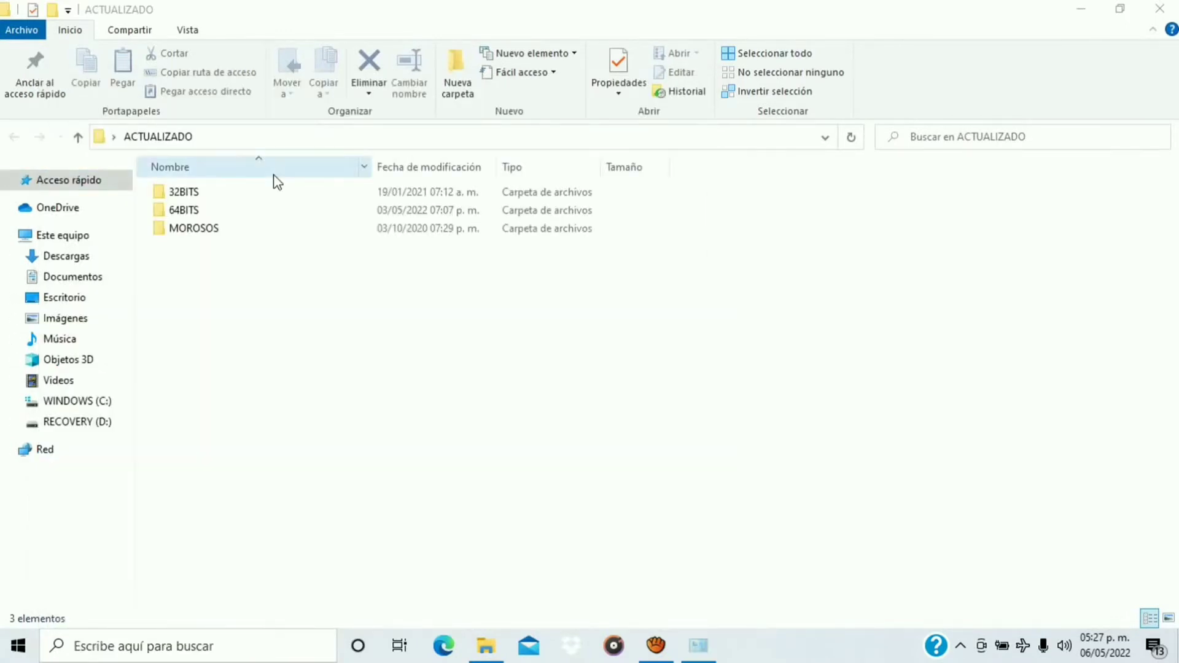
{"action": "left_click", "coordinate": [364, 134]}
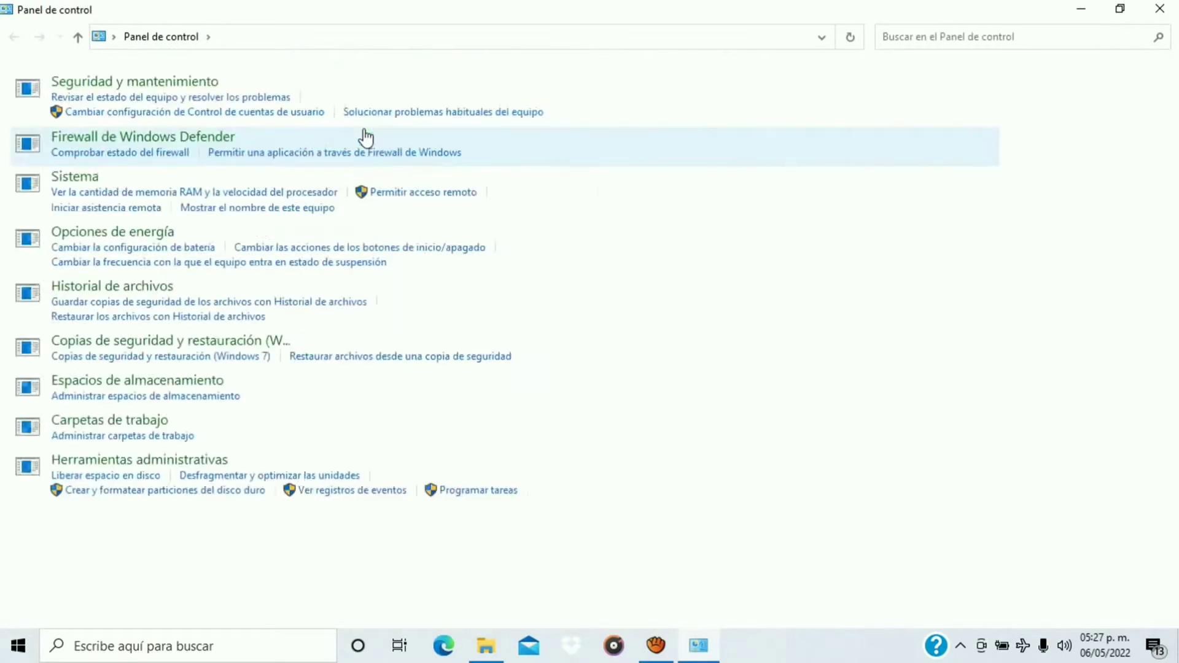
{"action": "left_click", "coordinate": [261, 182]}
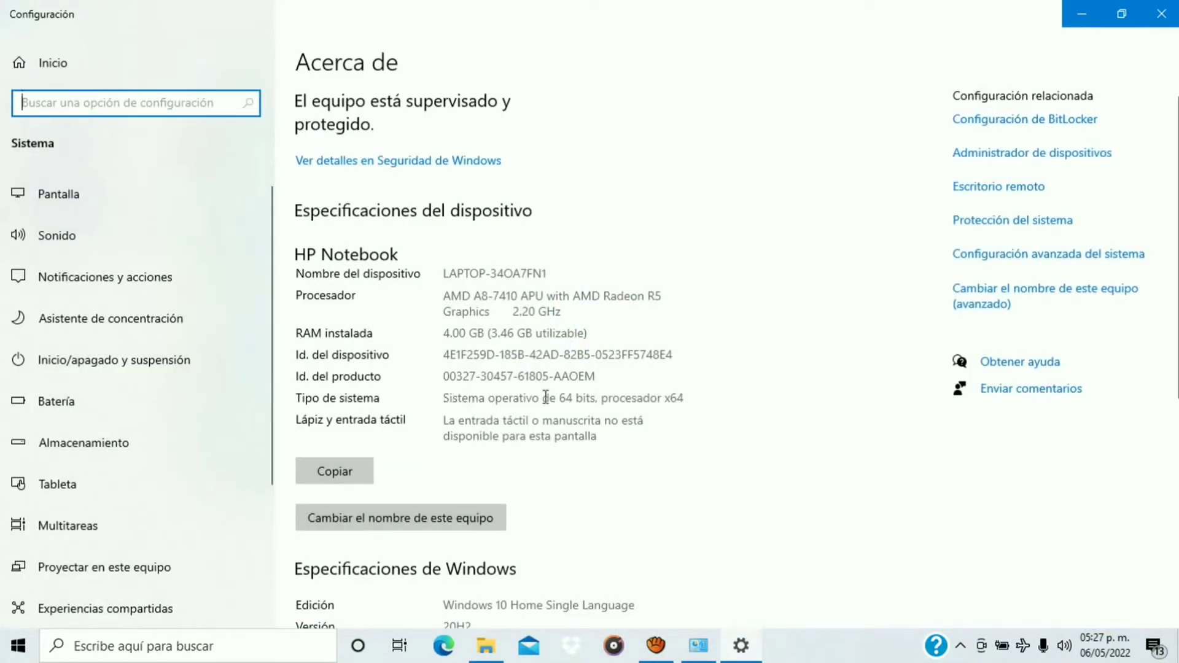
{"action": "left_click", "coordinate": [686, 396]}
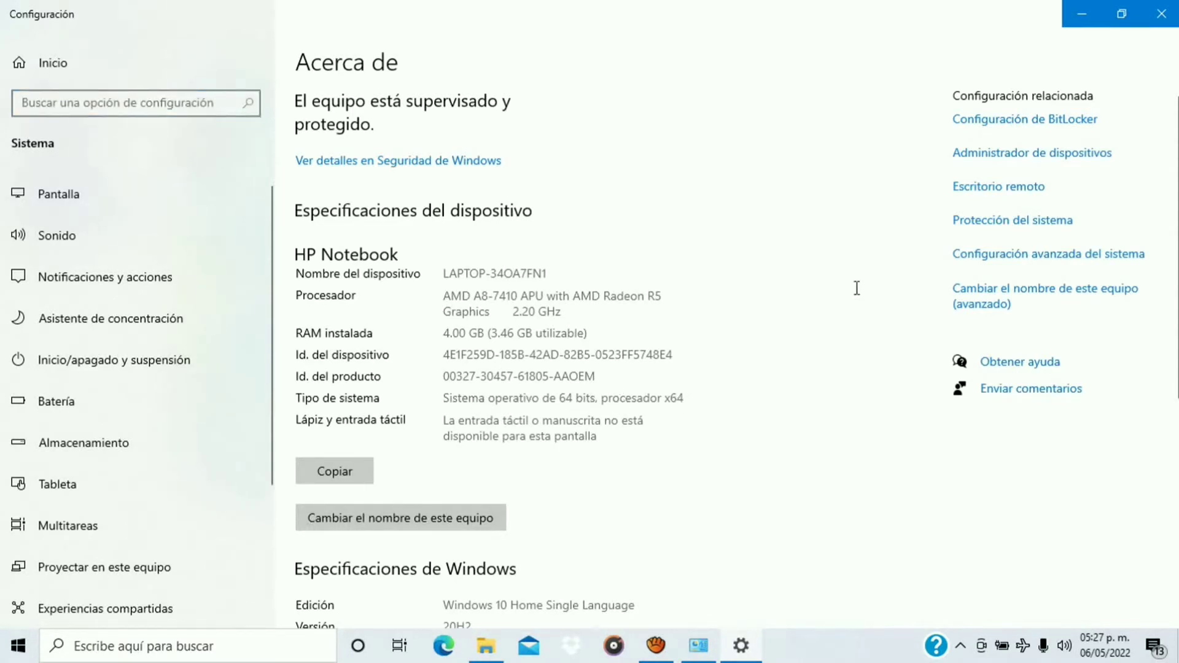
{"action": "left_click", "coordinate": [1161, 14]}
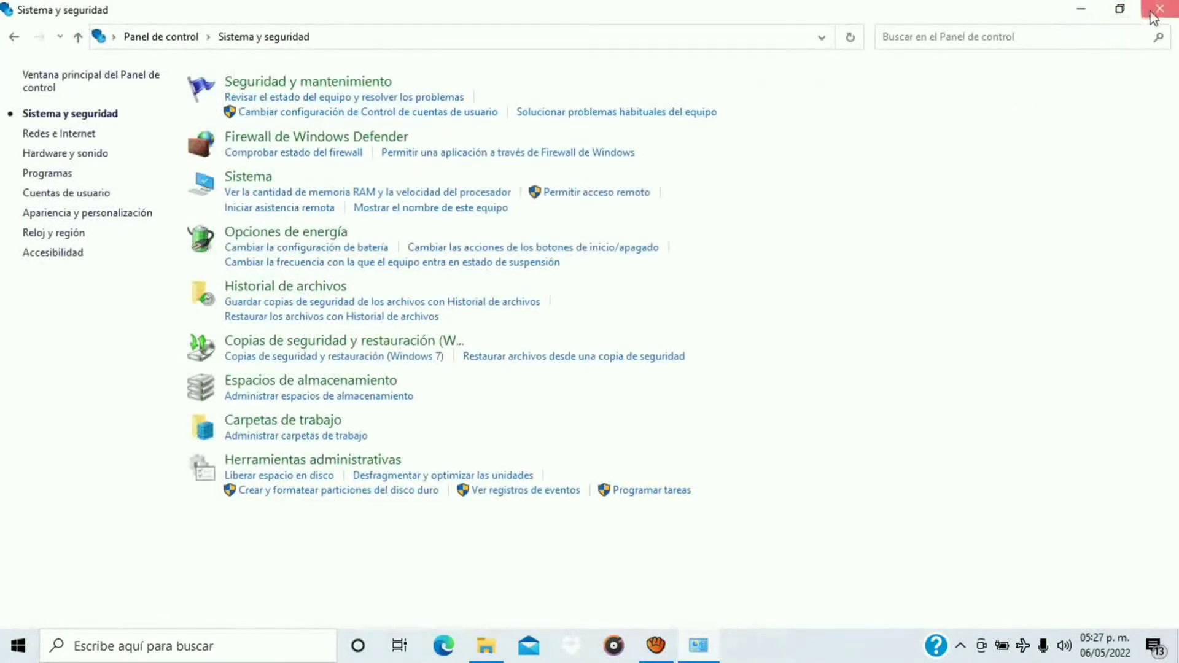
{"action": "left_click", "coordinate": [1157, 12]}
Run the xampp-windows-x64-8.0.0-3-VS16 installer from the 64BITS folder and acknowledge the User Account Control warning
{"action": "left_click", "coordinate": [203, 216]}
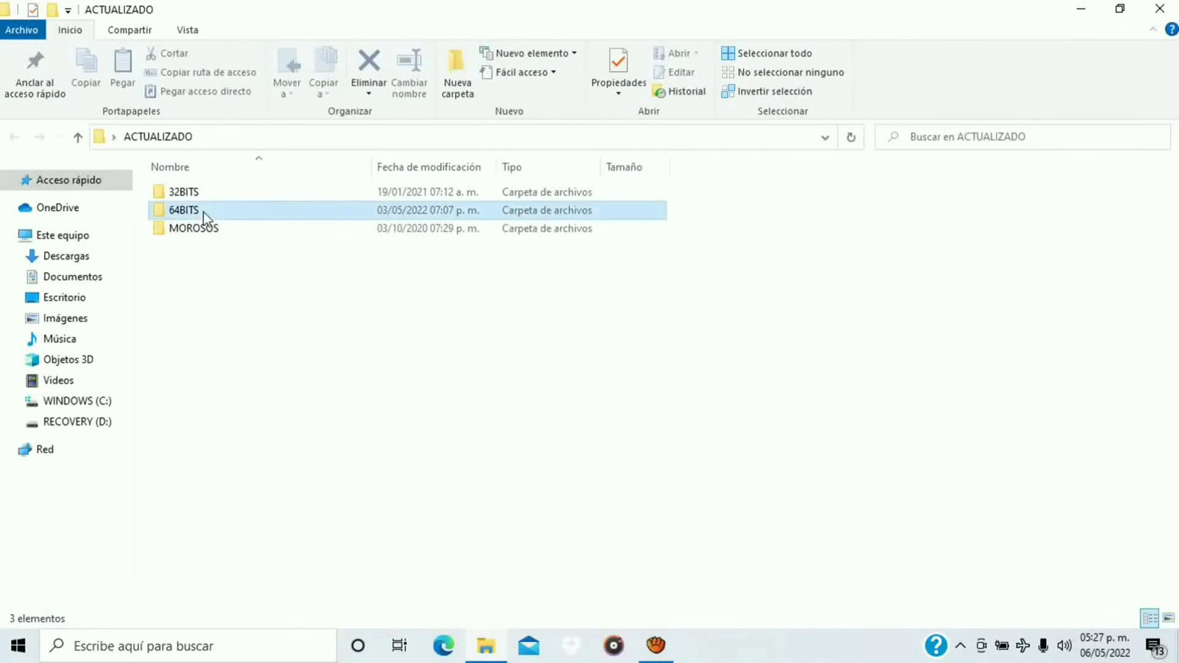
{"action": "double_click", "coordinate": [203, 213]}
{"action": "left_click", "coordinate": [201, 196]}
{"action": "double_click", "coordinate": [201, 195]}
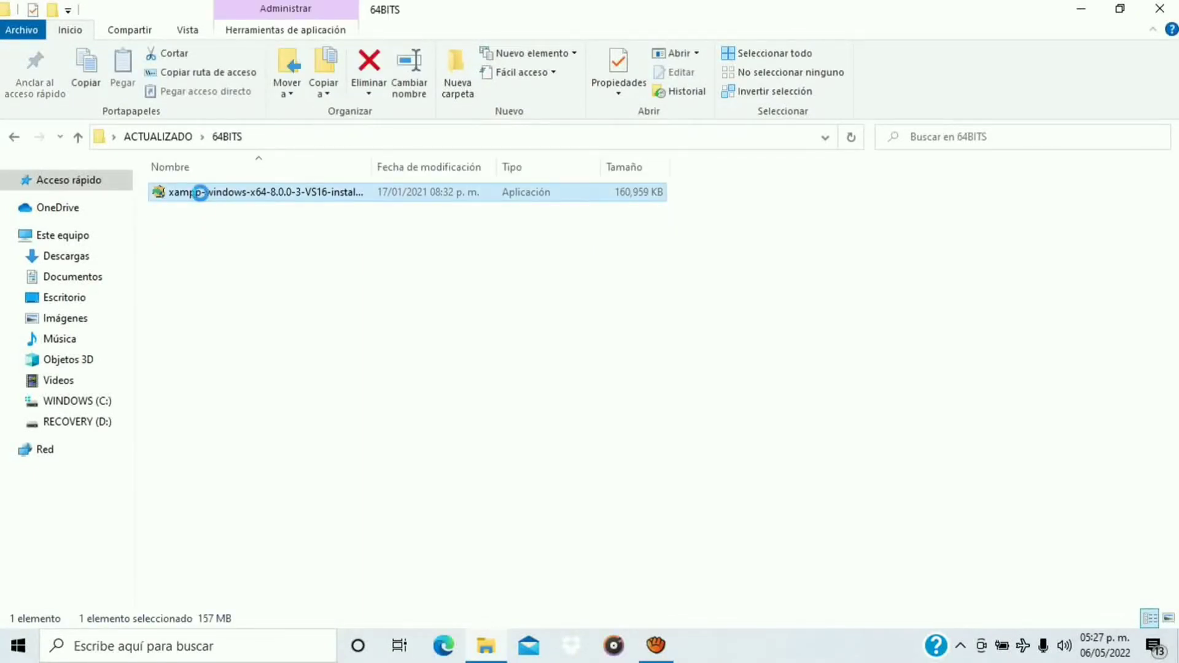
{"action": "right_click", "coordinate": [200, 193]}
{"action": "left_click", "coordinate": [255, 173]}
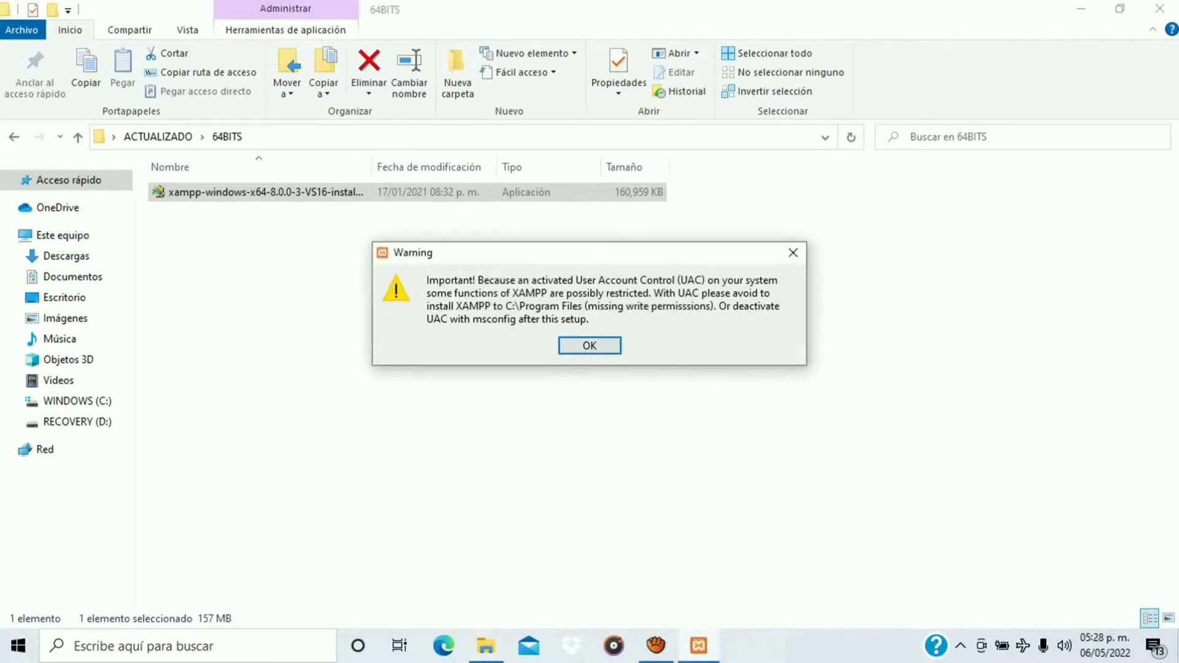
{"action": "left_click", "coordinate": [589, 345]}
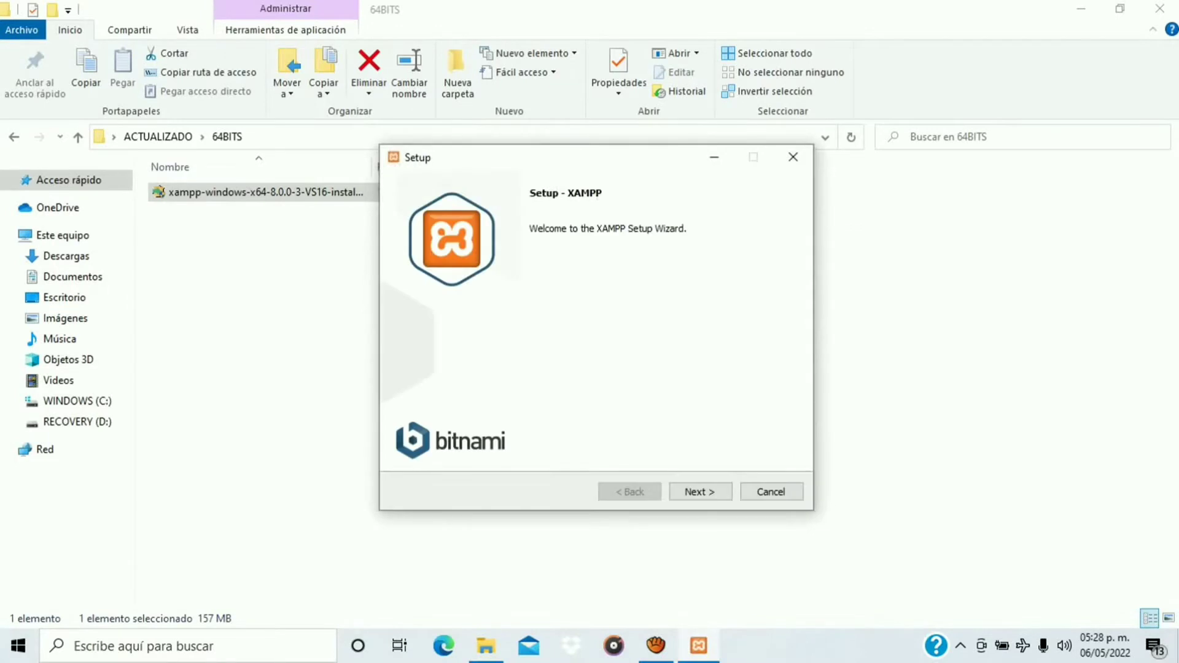
Start the XAMPP installation with all components, folder C:\xampp and English language, declining to learn more about Bitnami
{"action": "left_click", "coordinate": [700, 491]}
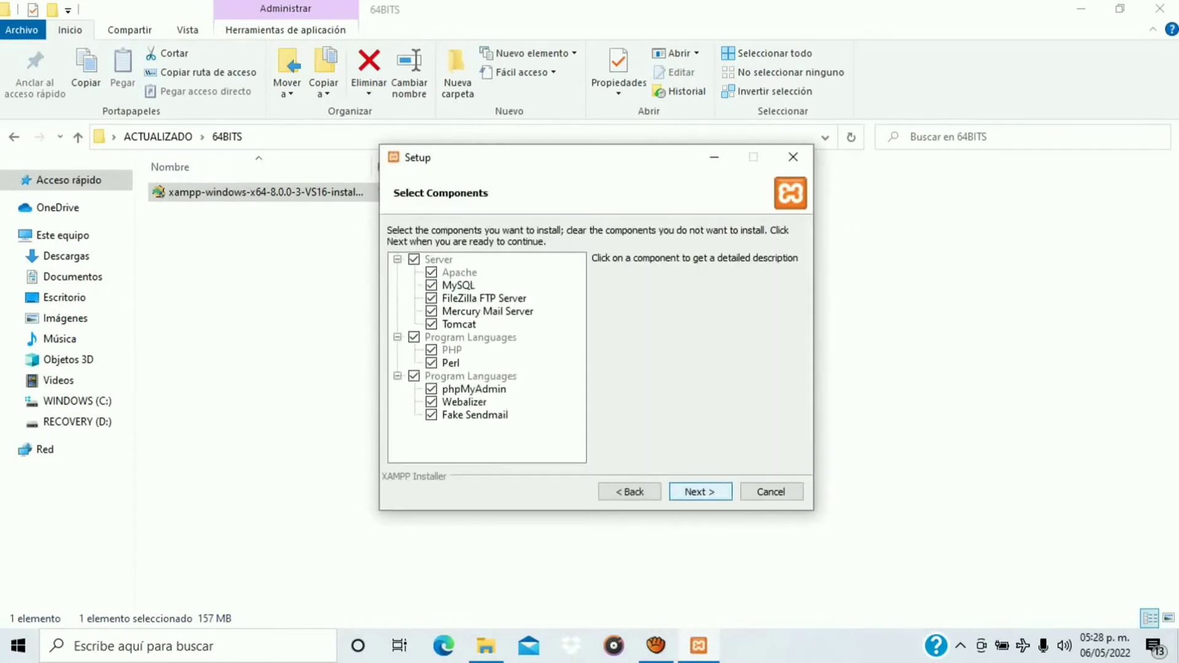
{"action": "left_click", "coordinate": [700, 491]}
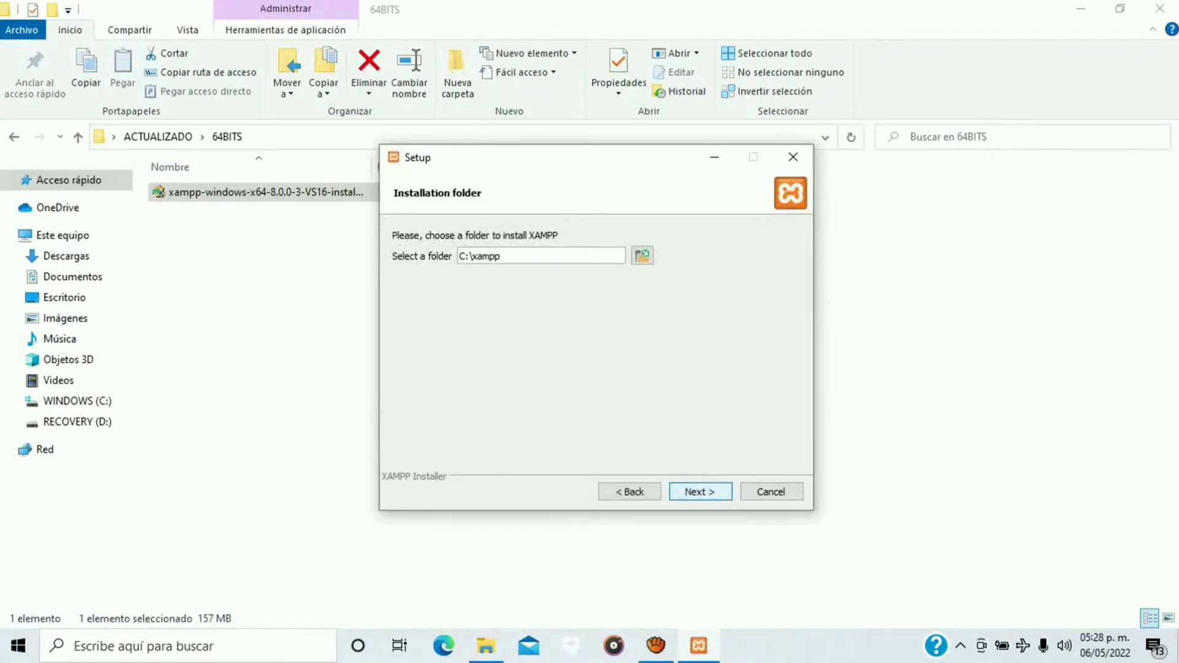
{"action": "left_click", "coordinate": [700, 491]}
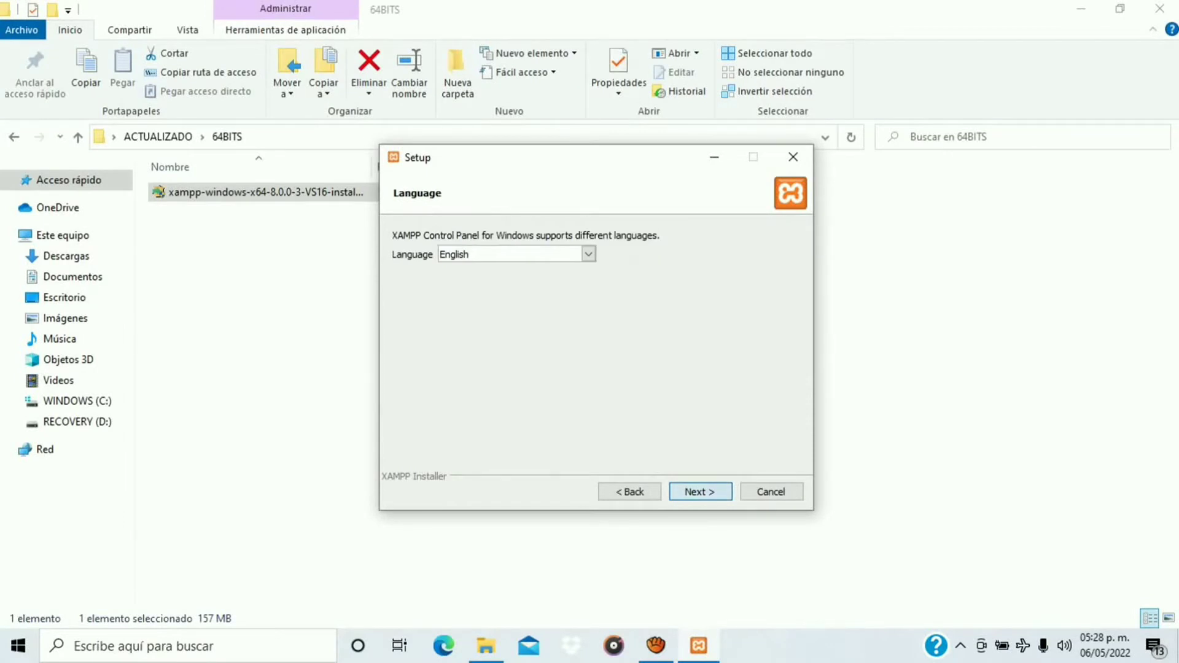
{"action": "left_click", "coordinate": [699, 491]}
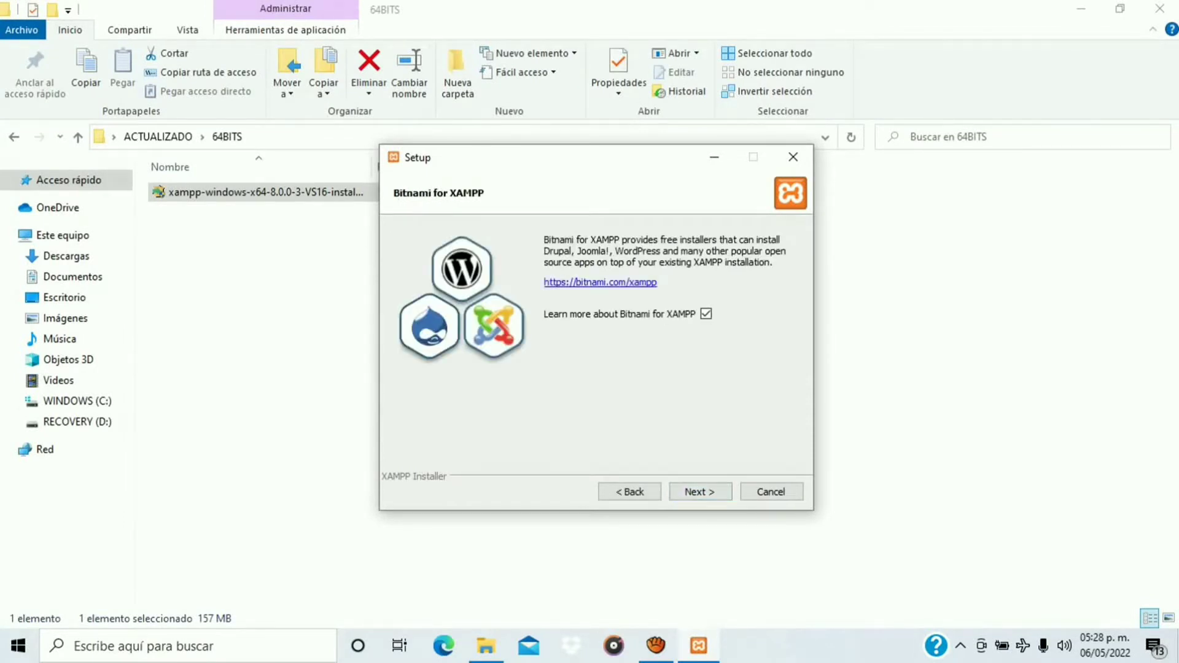
{"action": "left_click", "coordinate": [706, 314]}
{"action": "left_click", "coordinate": [700, 491]}
{"action": "key", "text": "Return"}
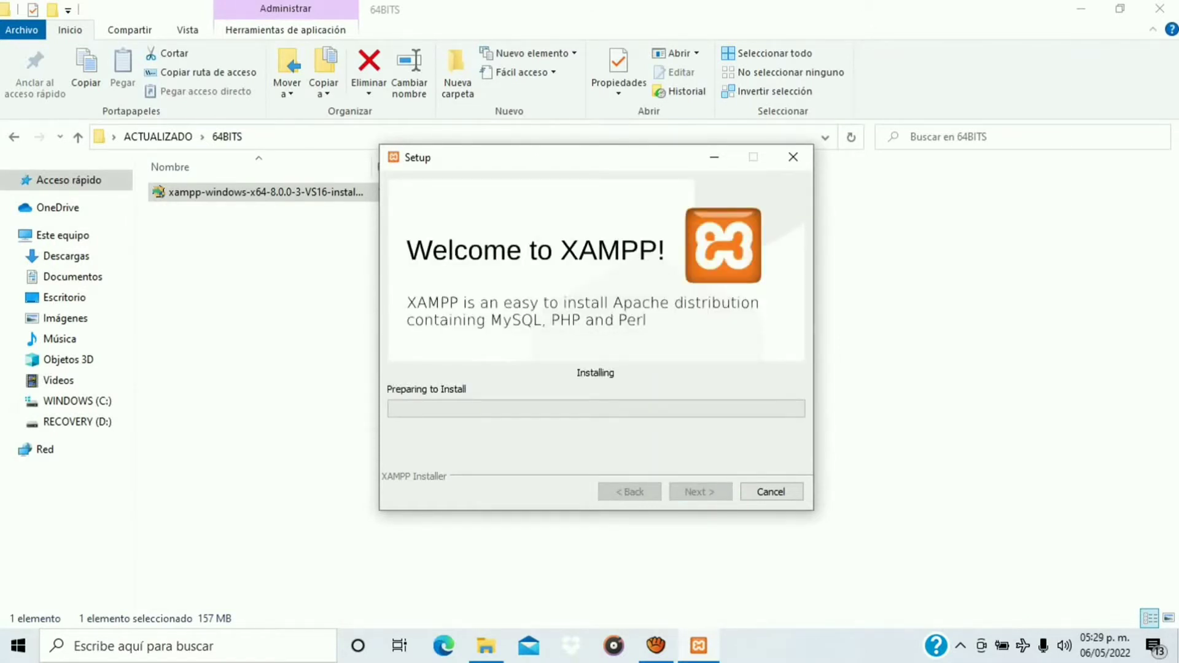
Allow Apache HTTP Server through the firewall on private and public networks and return to the XAMPP setup window
{"action": "left_click", "coordinate": [655, 645]}
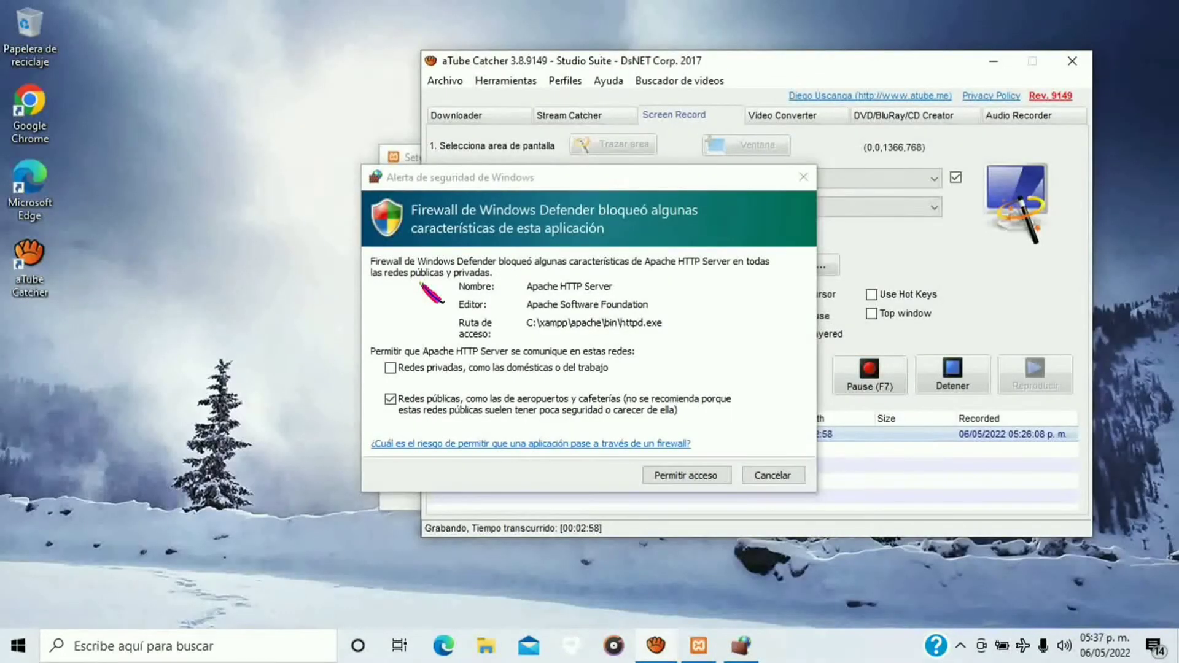
{"action": "left_click", "coordinate": [390, 367]}
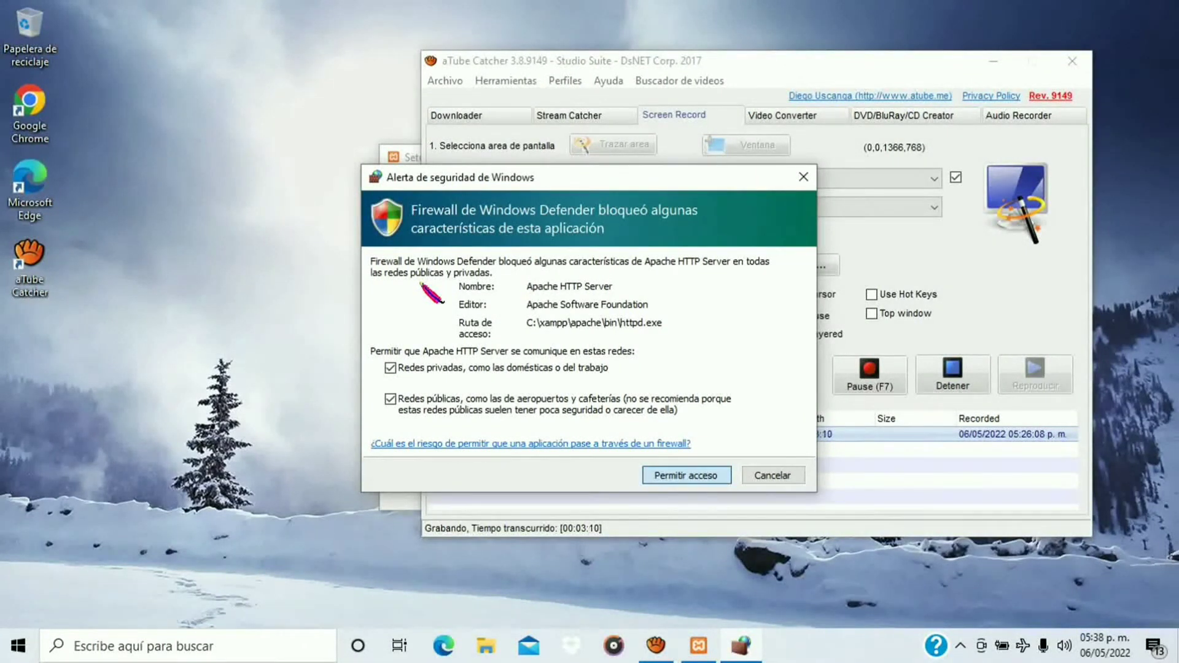
{"action": "left_click", "coordinate": [668, 477]}
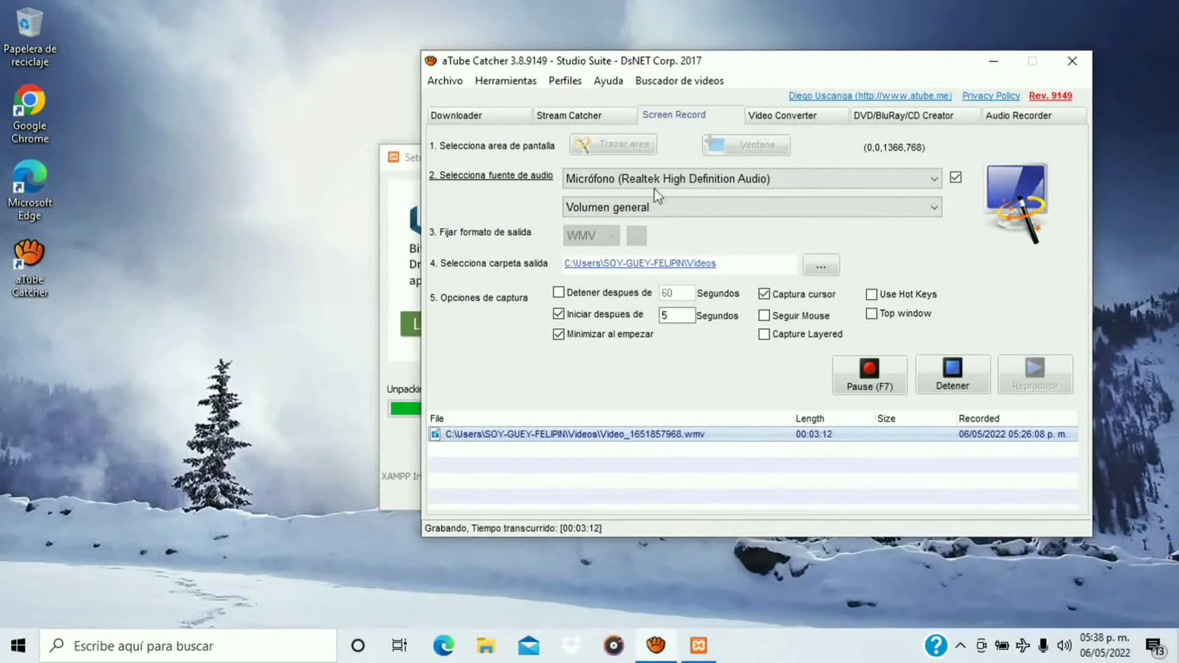
{"action": "left_click", "coordinate": [406, 202]}
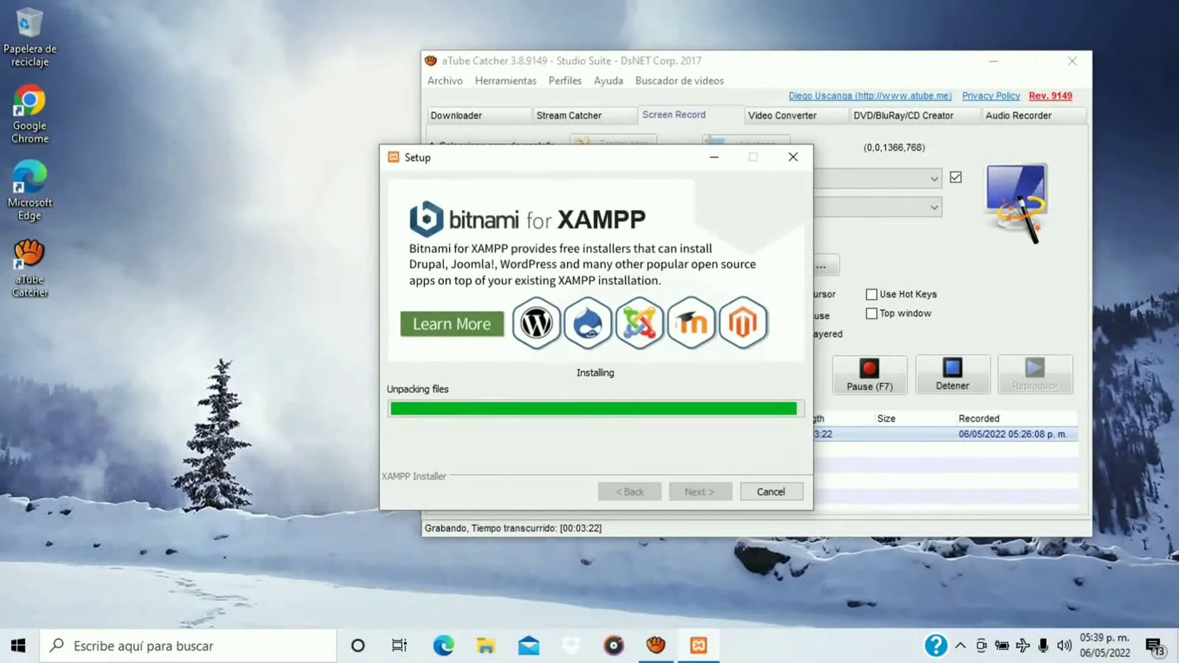
{"action": "left_click", "coordinate": [656, 645]}
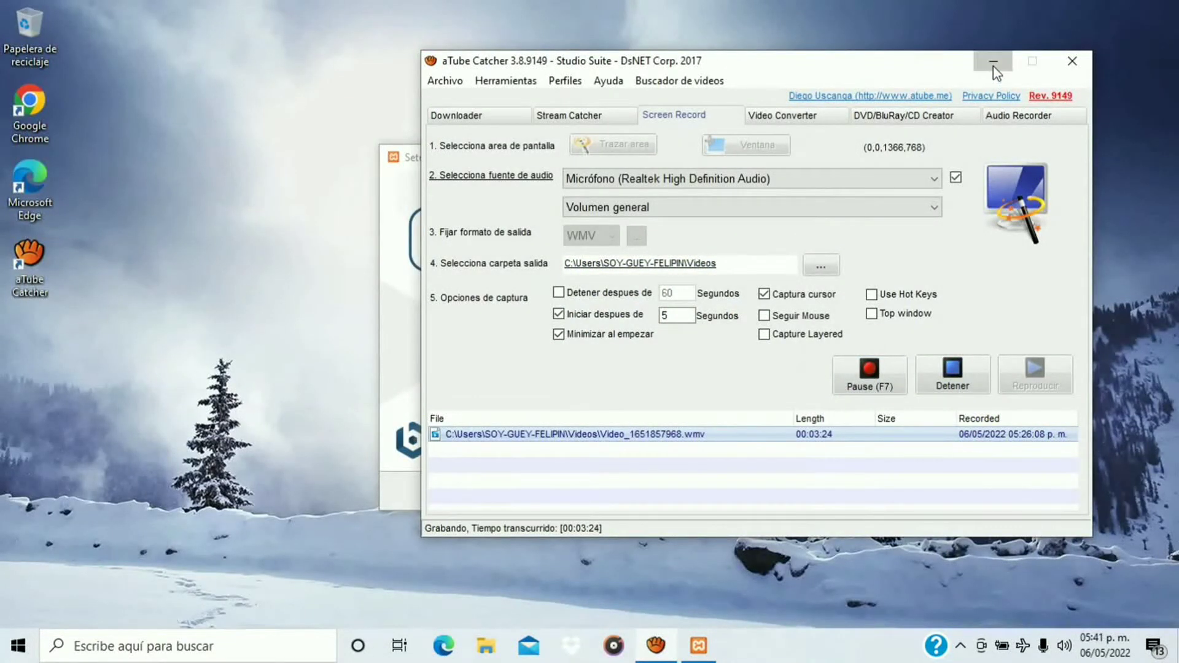
Finish the XAMPP setup wizard with the option to start the Control Panel turned off
{"action": "left_click", "coordinate": [992, 63]}
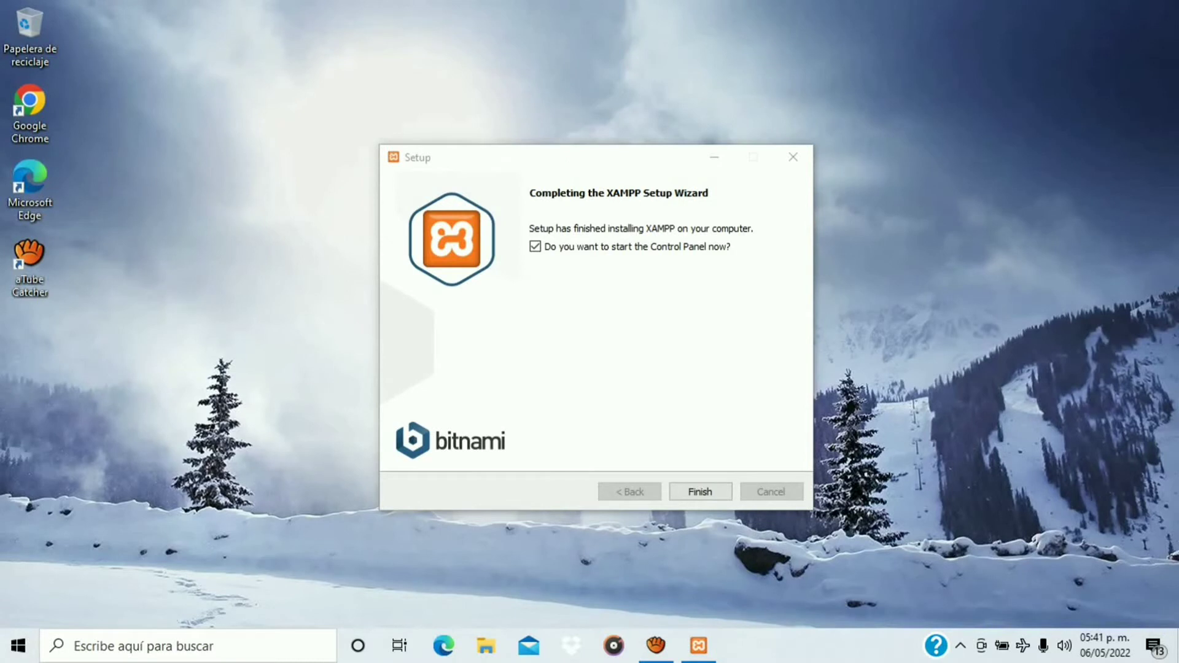
{"action": "left_click", "coordinate": [535, 247]}
{"action": "left_click", "coordinate": [698, 491]}
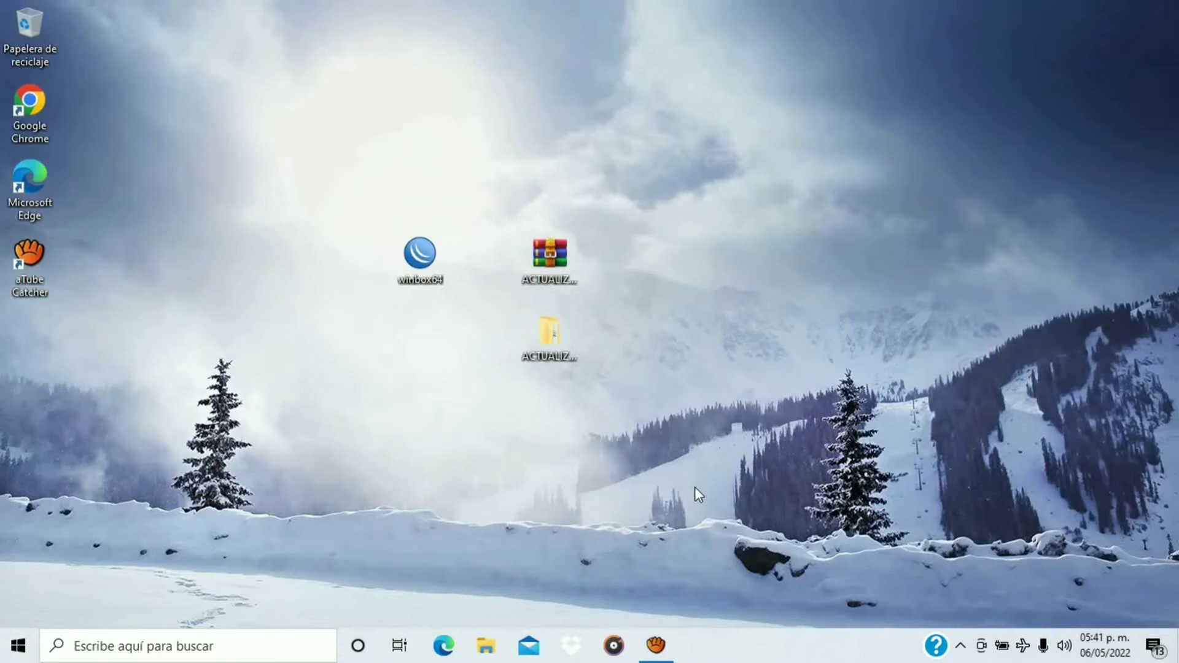
Copy the error HTML file from the MOROSOS folder inside ACTUALIZADO and return to the desktop
{"action": "left_click", "coordinate": [564, 342]}
{"action": "double_click", "coordinate": [548, 354]}
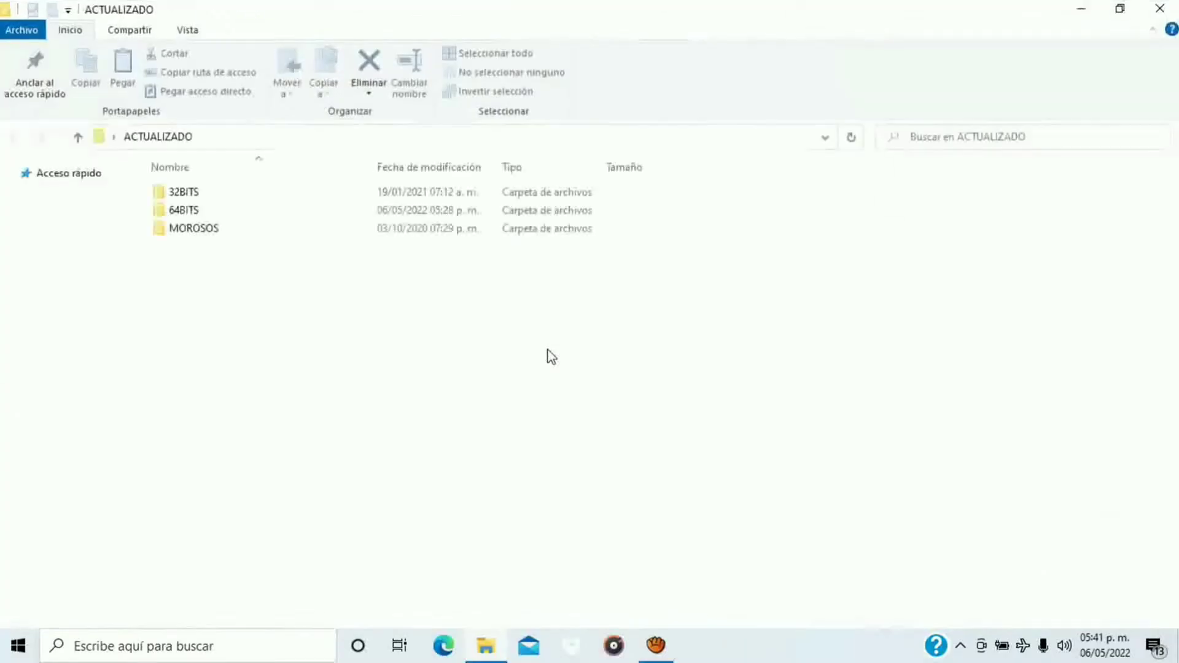
{"action": "double_click", "coordinate": [232, 237]}
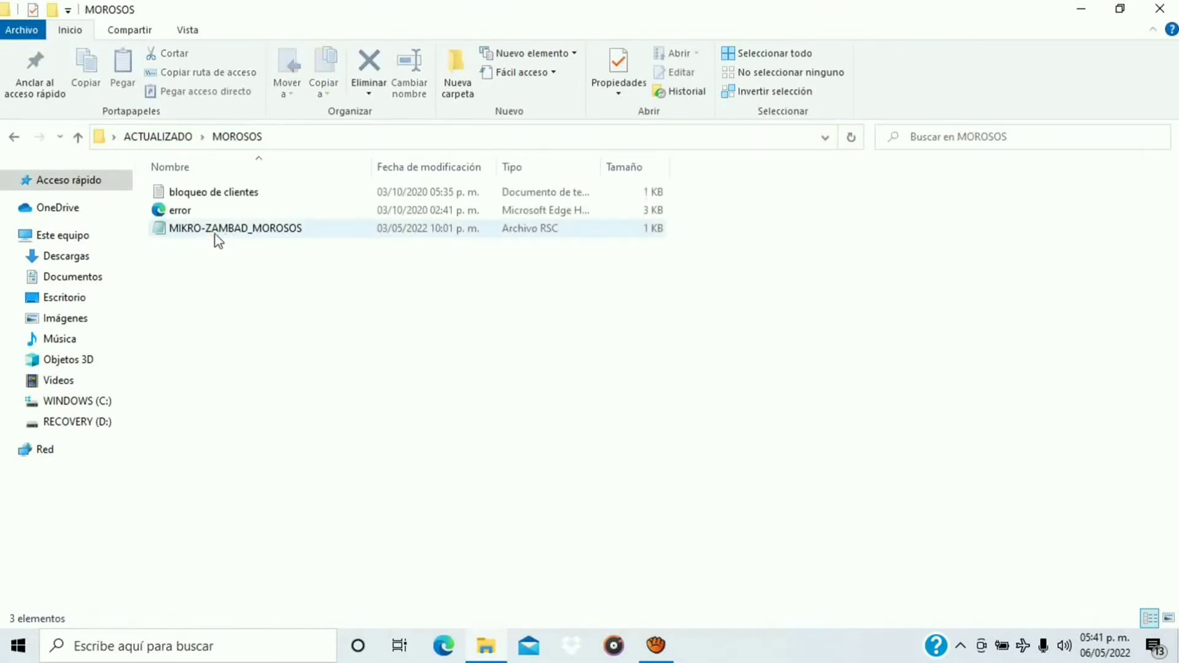
{"action": "double_click", "coordinate": [179, 210]}
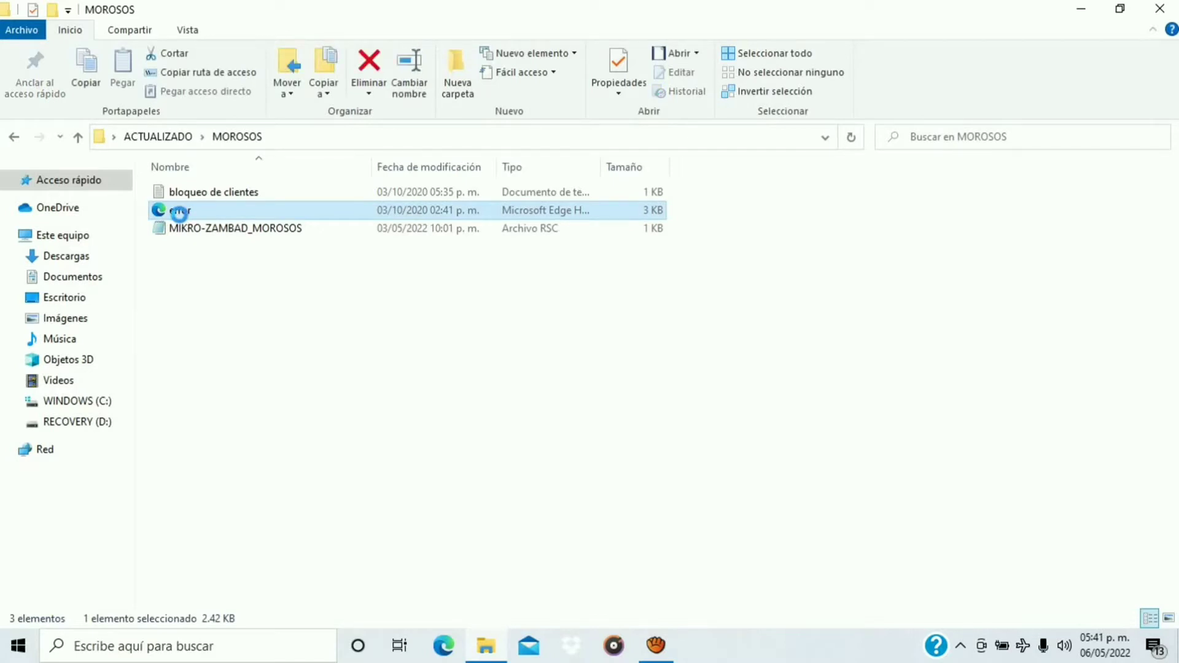
{"action": "right_click", "coordinate": [179, 211]}
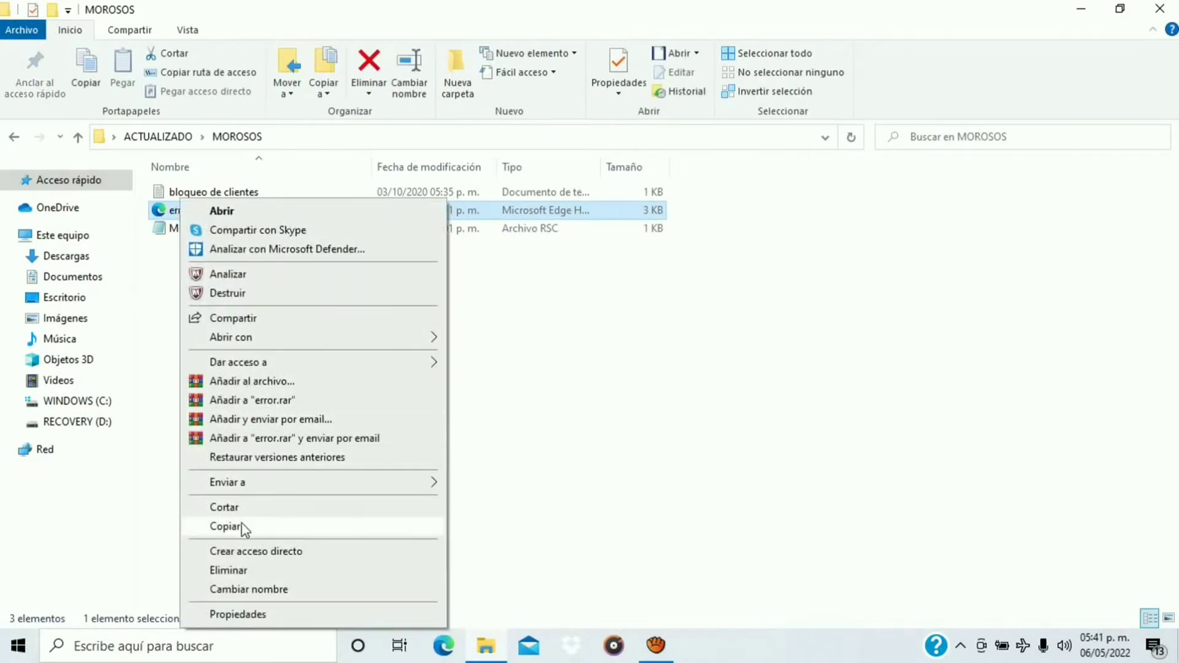
{"action": "left_click", "coordinate": [225, 526]}
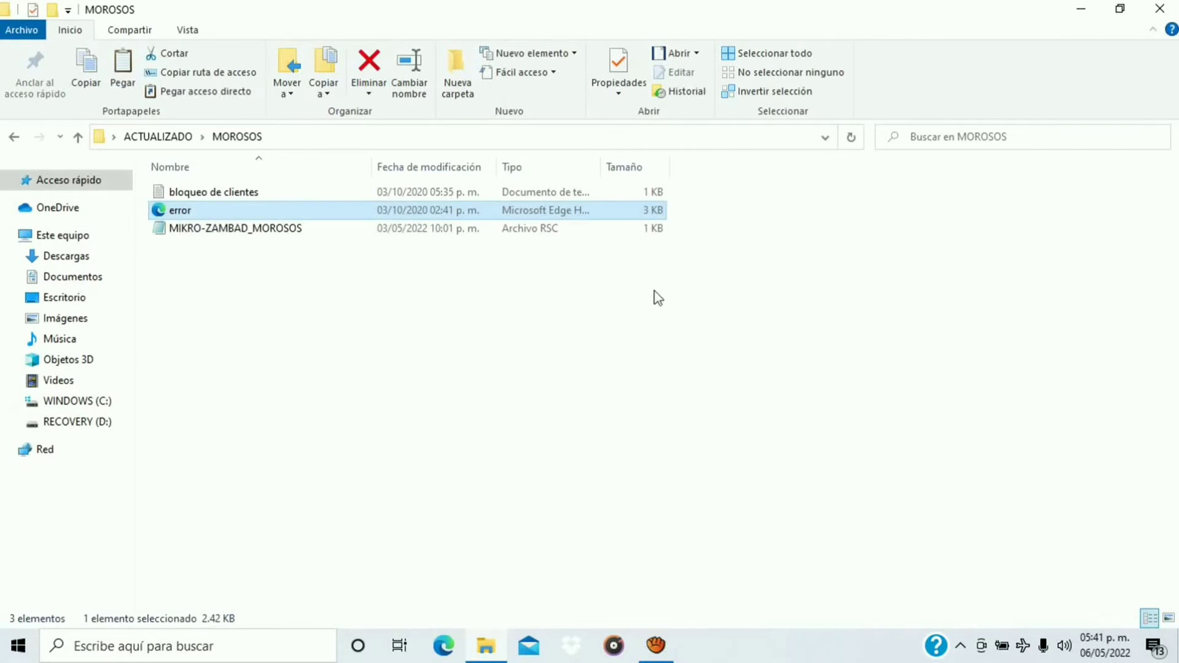
{"action": "left_click", "coordinate": [1086, 8]}
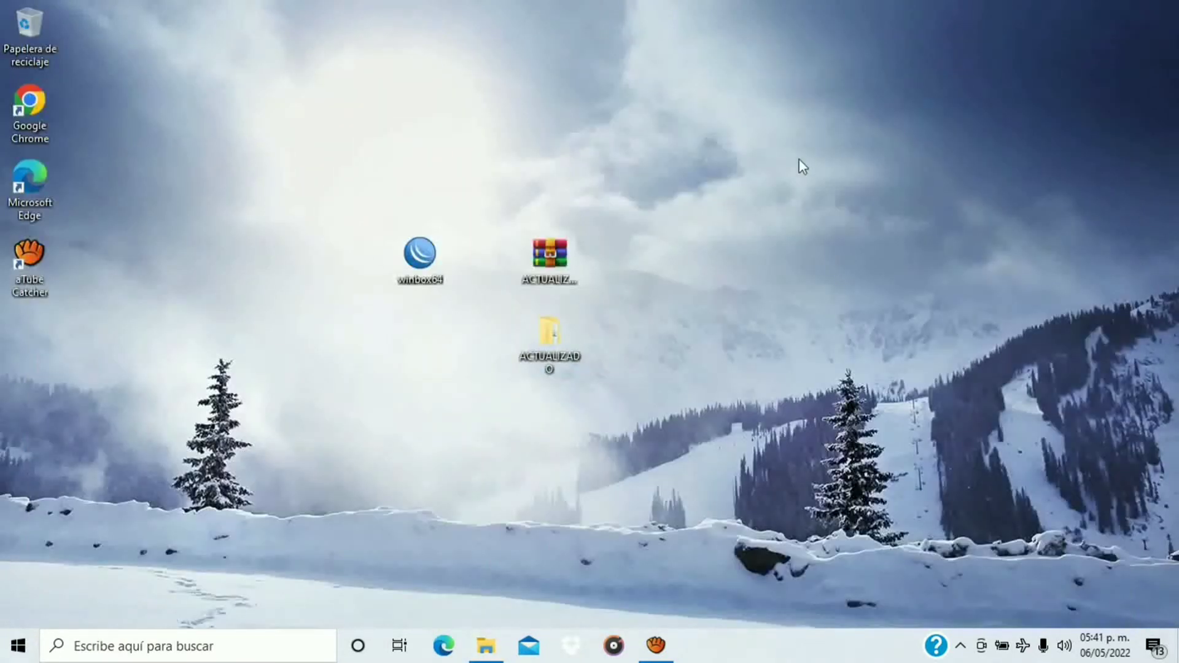
Create a new folder named MIKRO-ZAMBAD on the desktop
{"action": "right_click", "coordinate": [798, 160]}
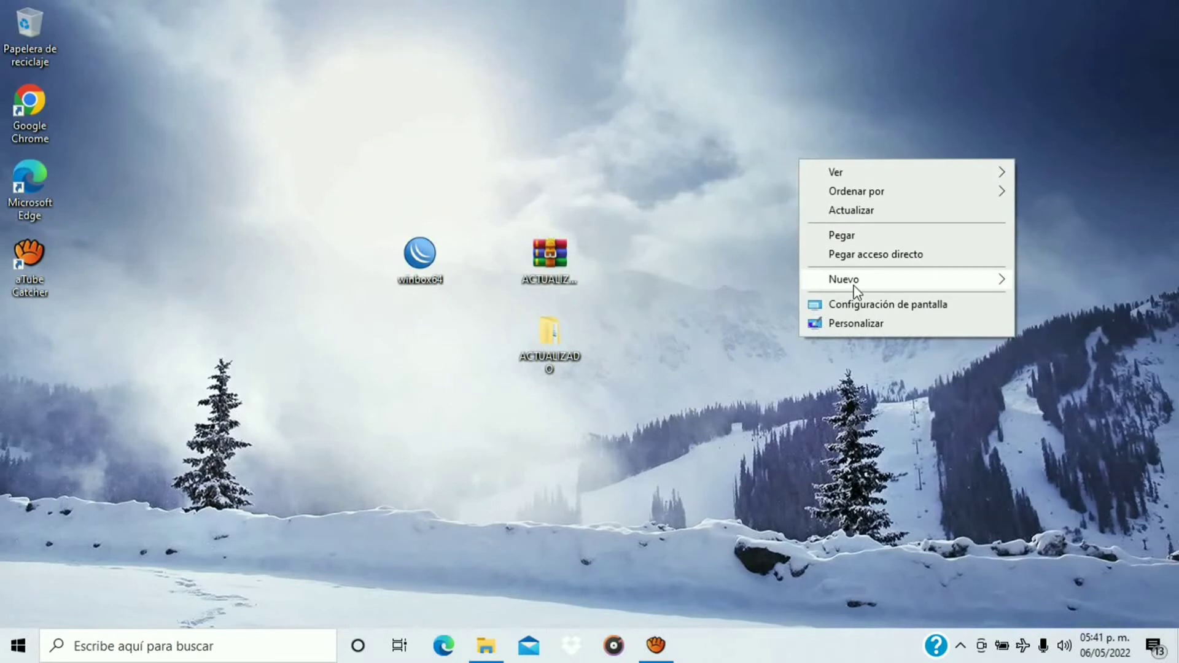
{"action": "mouse_move", "coordinate": [857, 289]}
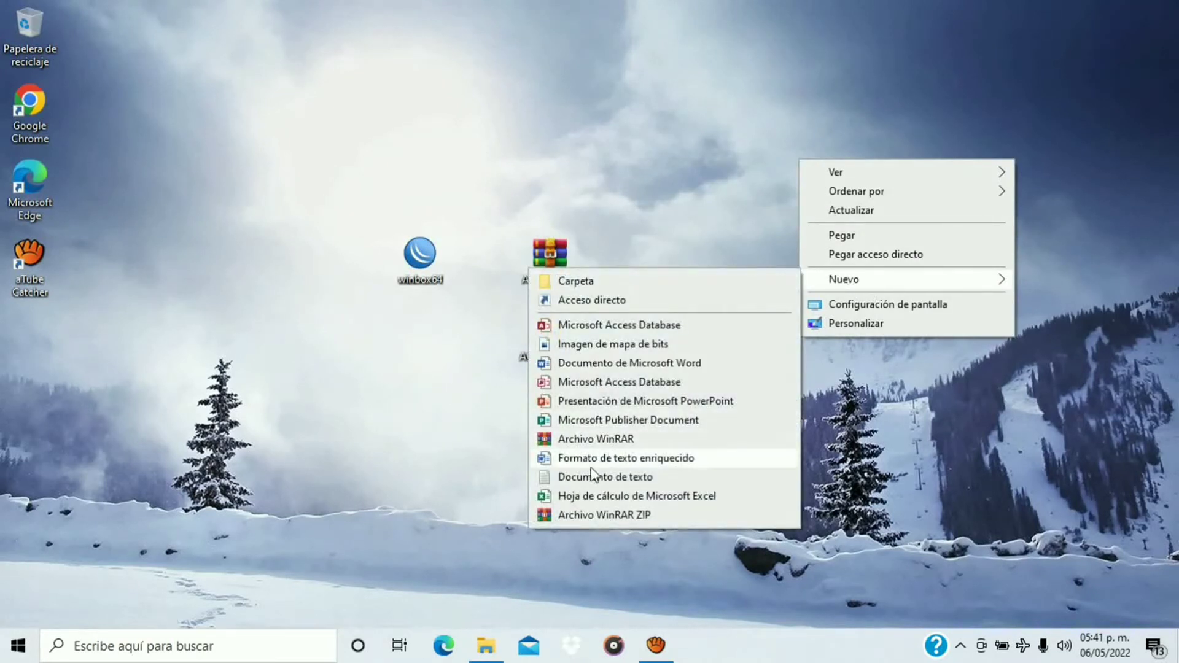
{"action": "left_click", "coordinate": [582, 283]}
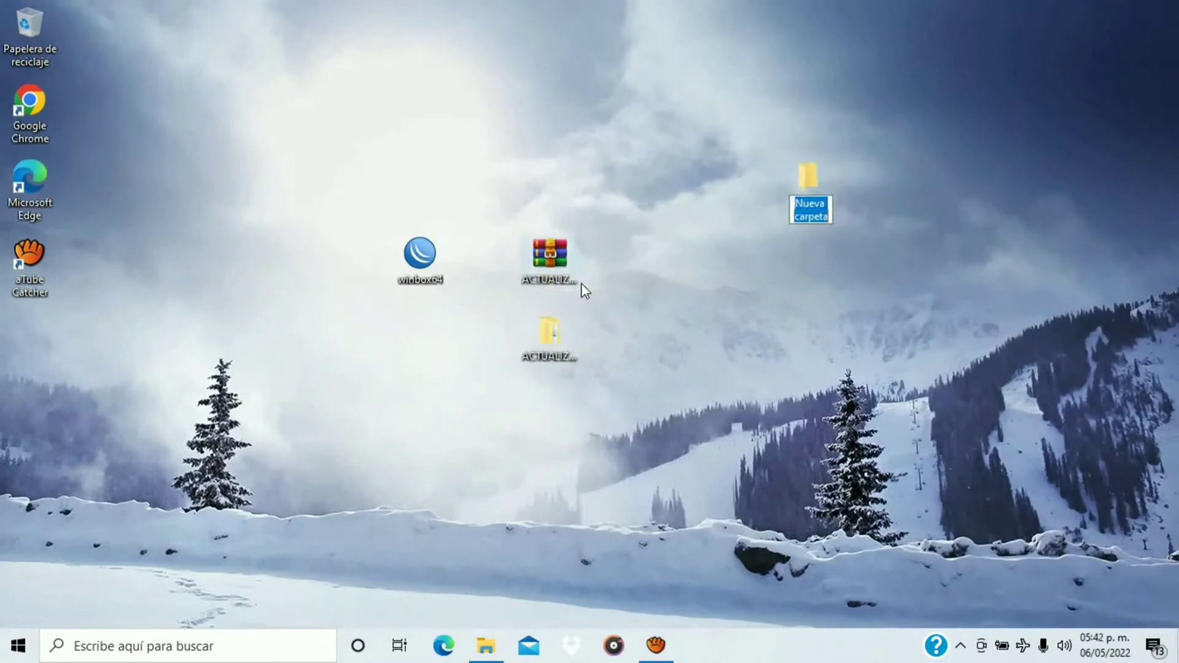
{"action": "type", "text": "MIK"}
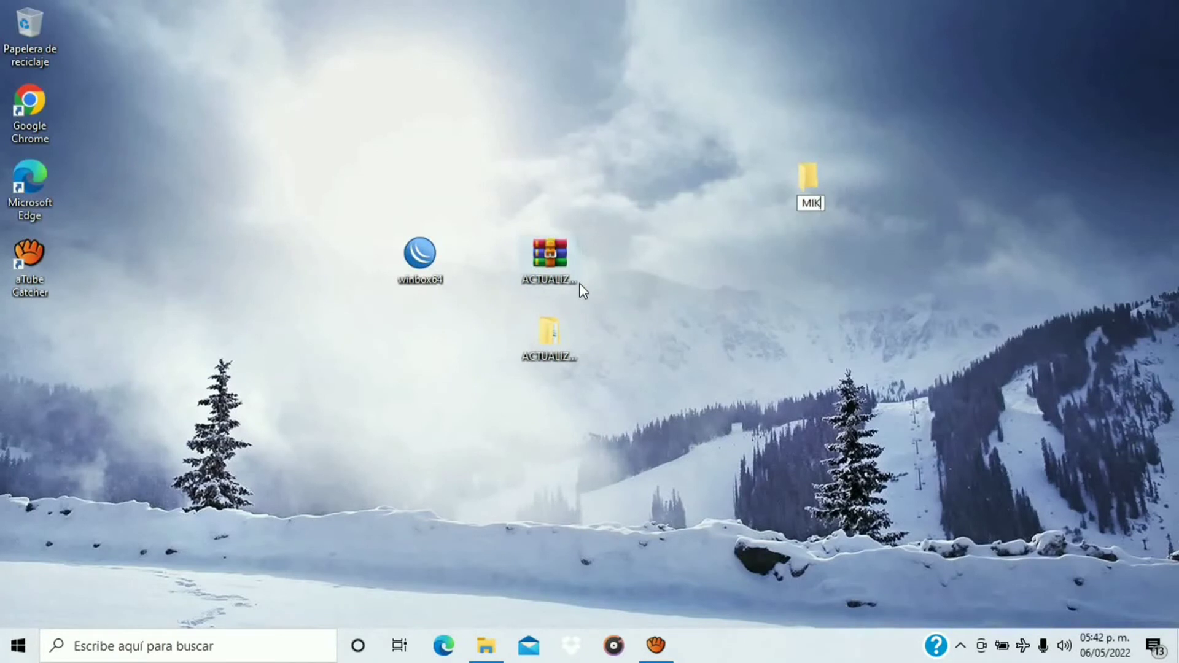
{"action": "type", "text": "RO-ZAMBAD"}
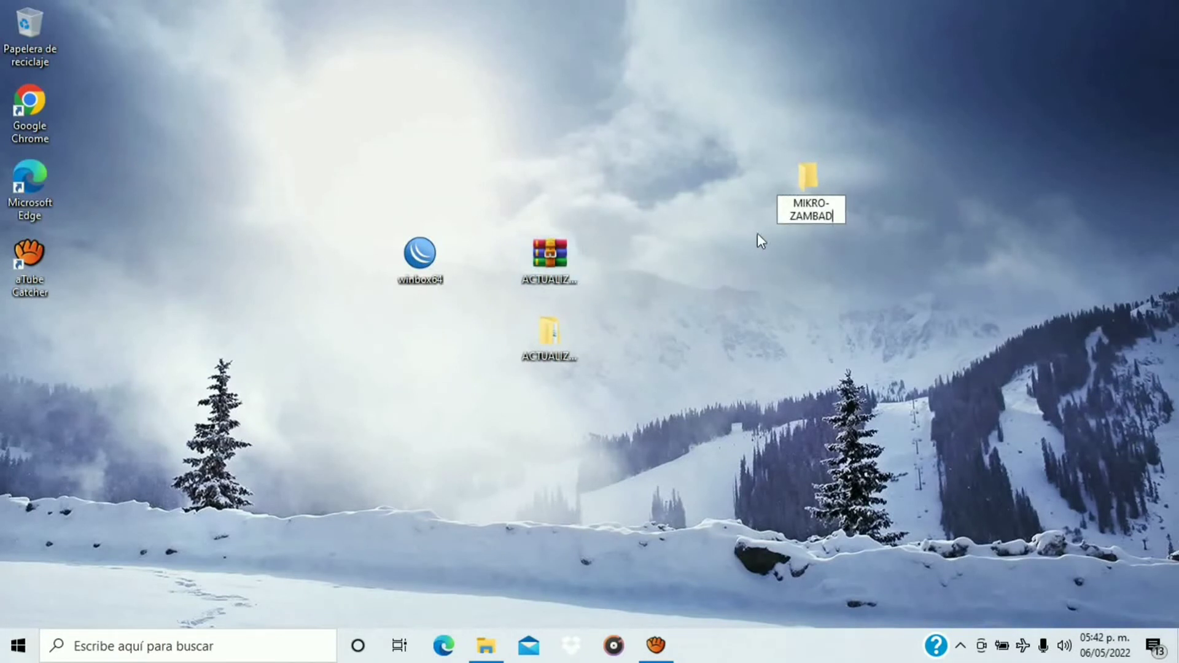
{"action": "key", "text": "Return"}
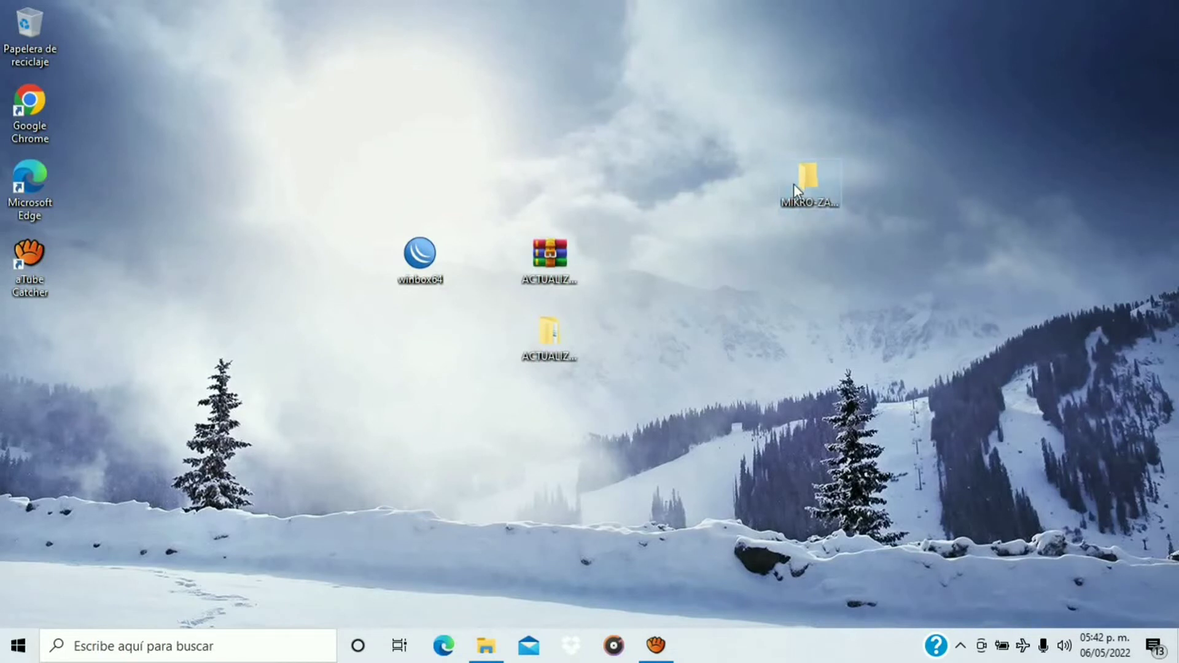
Paste the copied error file into the MIKRO-ZAMBAD folder and close the folder window
{"action": "double_click", "coordinate": [793, 183]}
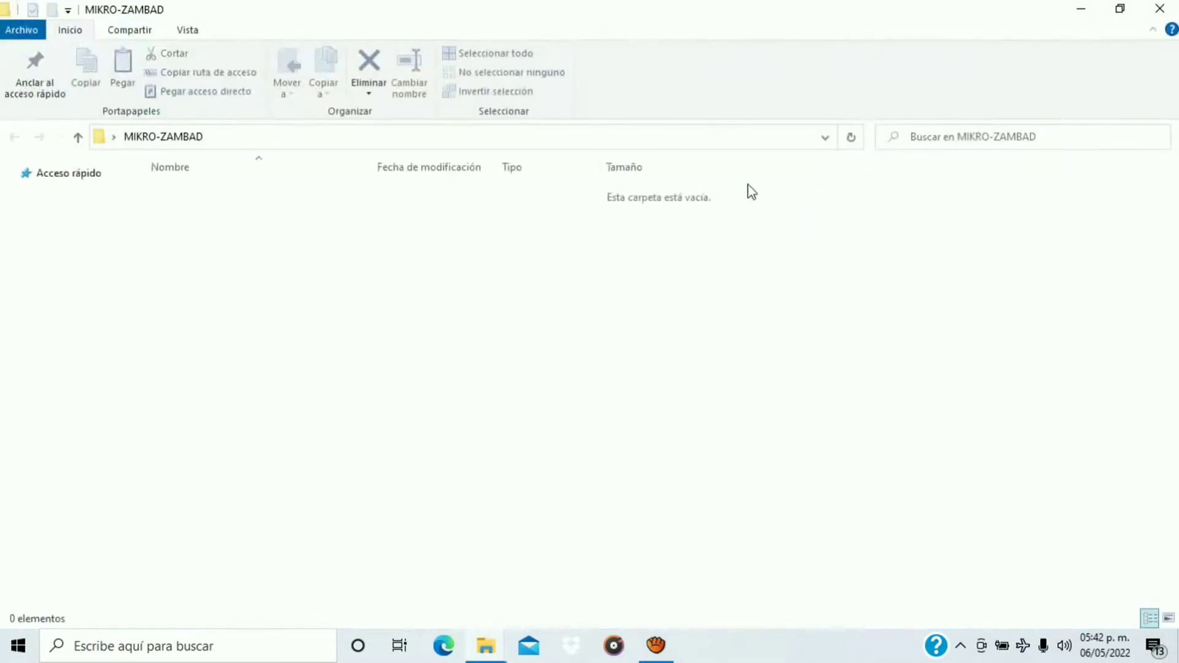
{"action": "right_click", "coordinate": [521, 245]}
{"action": "left_click", "coordinate": [548, 357]}
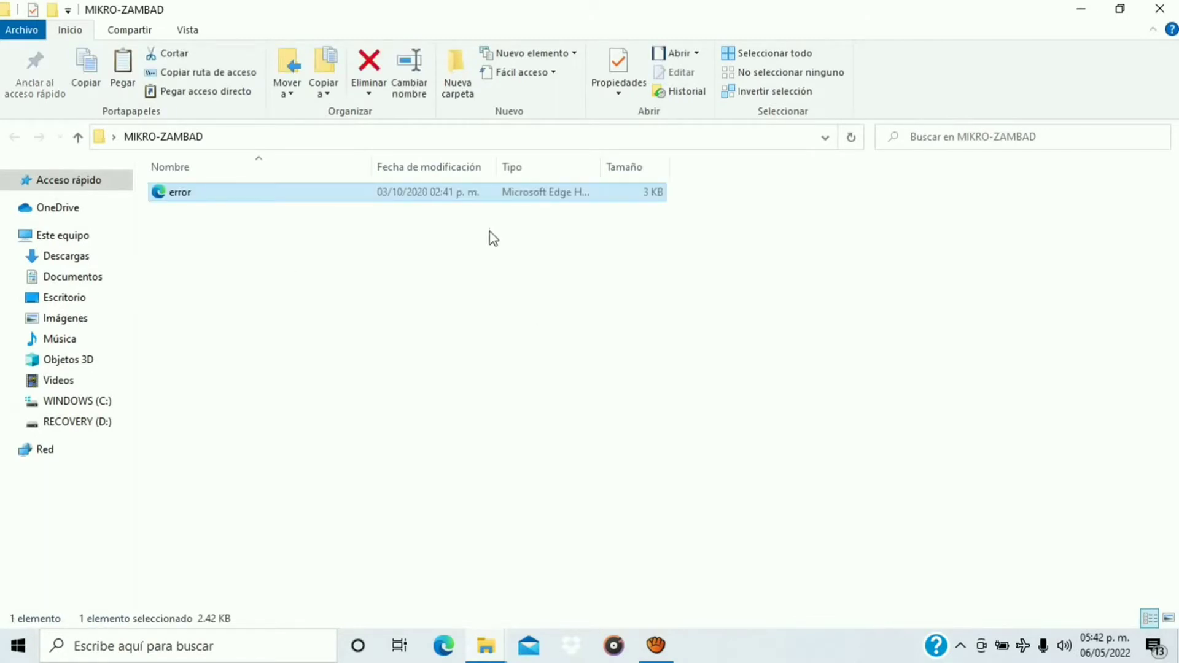
{"action": "left_click", "coordinate": [1157, 7]}
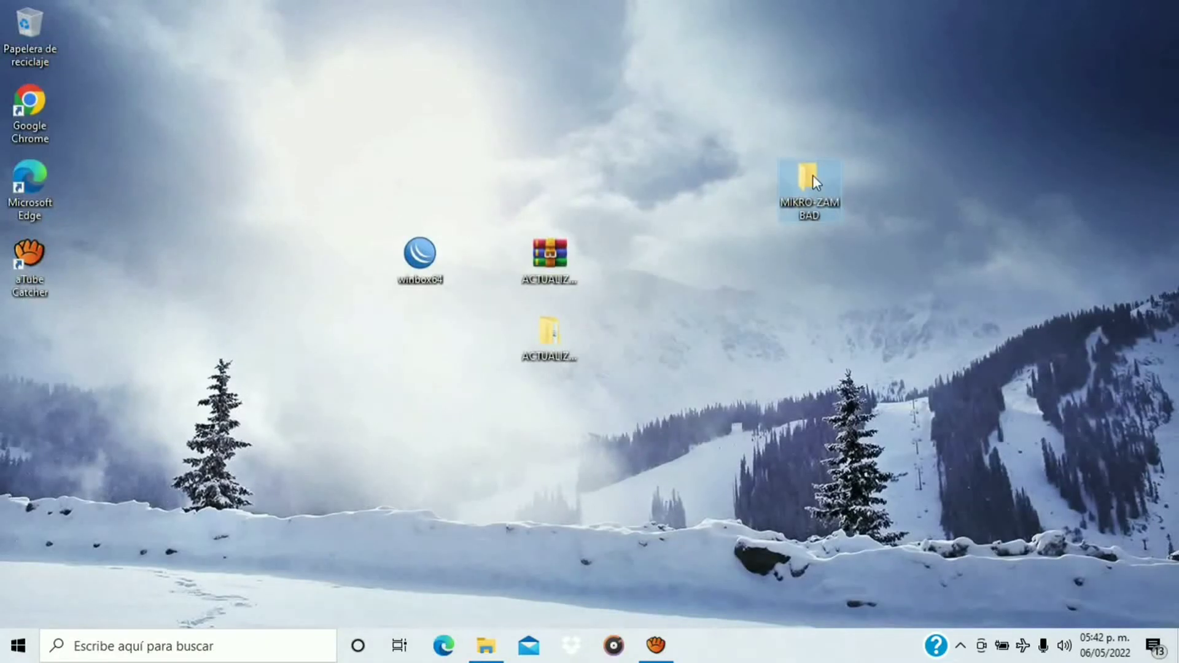
Move the MIKRO-ZAMBAD folder from the desktop into C:\xampp\htdocs
{"action": "right_click", "coordinate": [812, 175]}
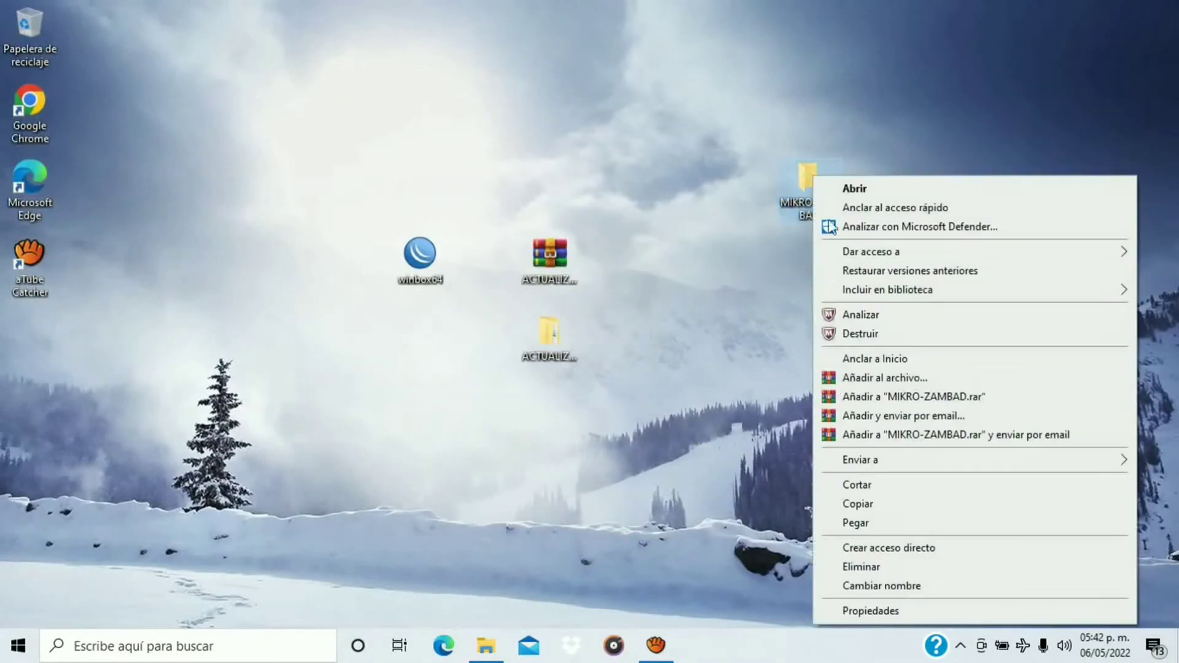
{"action": "left_click", "coordinate": [851, 485]}
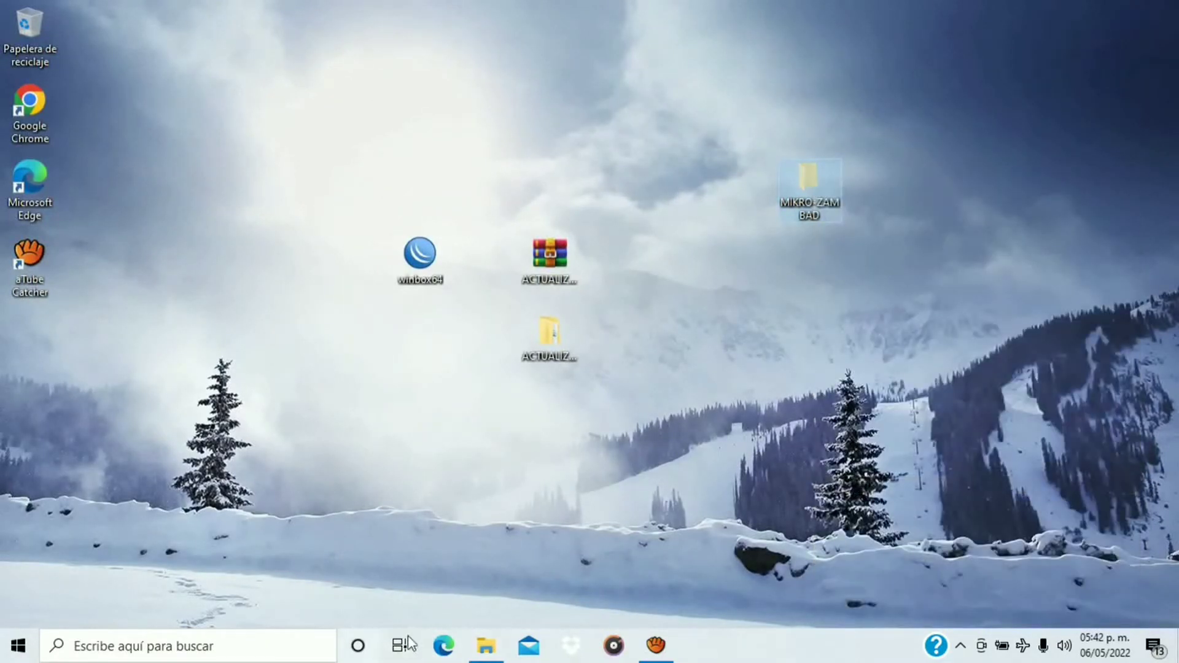
{"action": "left_click", "coordinate": [475, 648]}
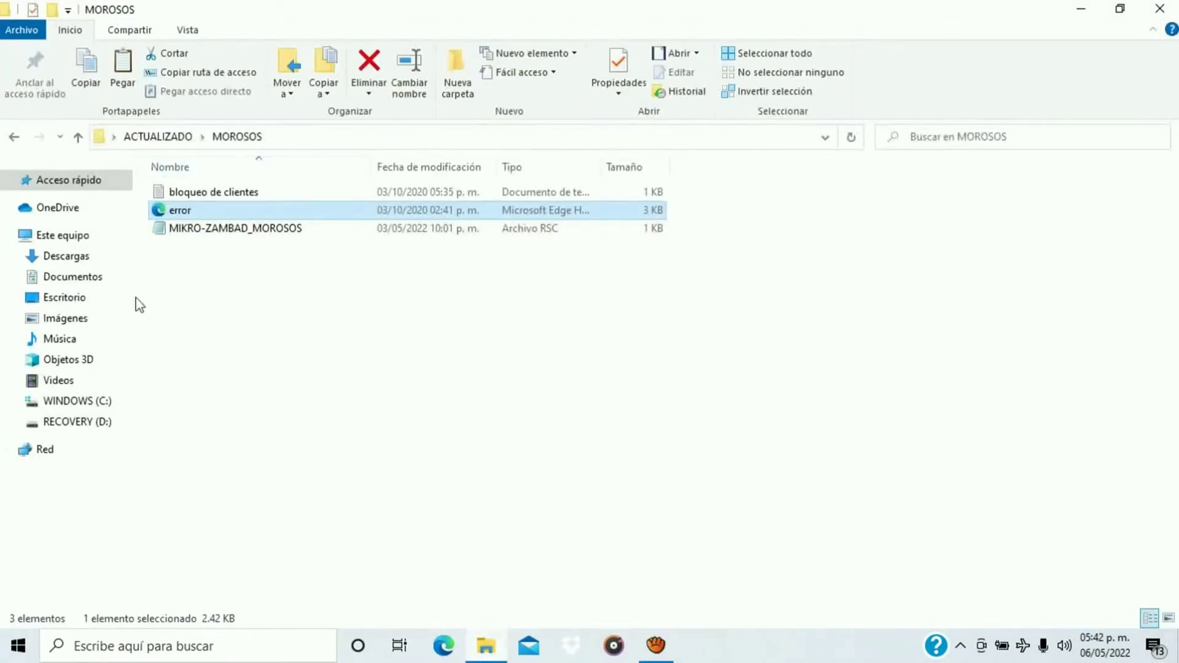
{"action": "left_click", "coordinate": [92, 402]}
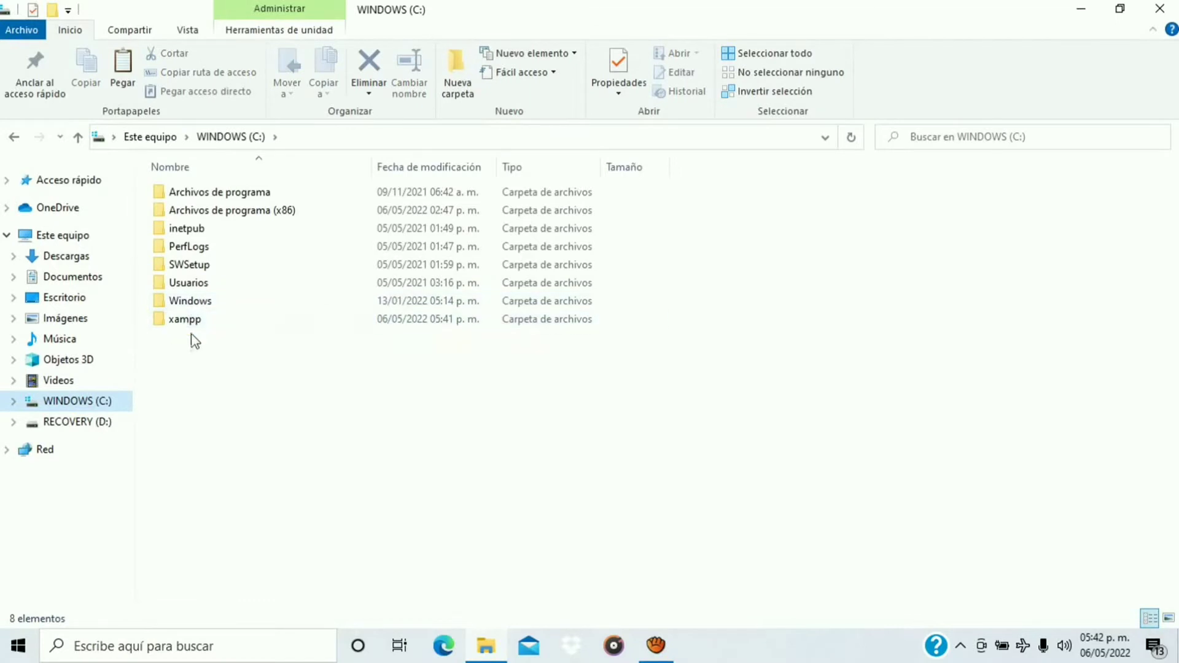
{"action": "double_click", "coordinate": [178, 323]}
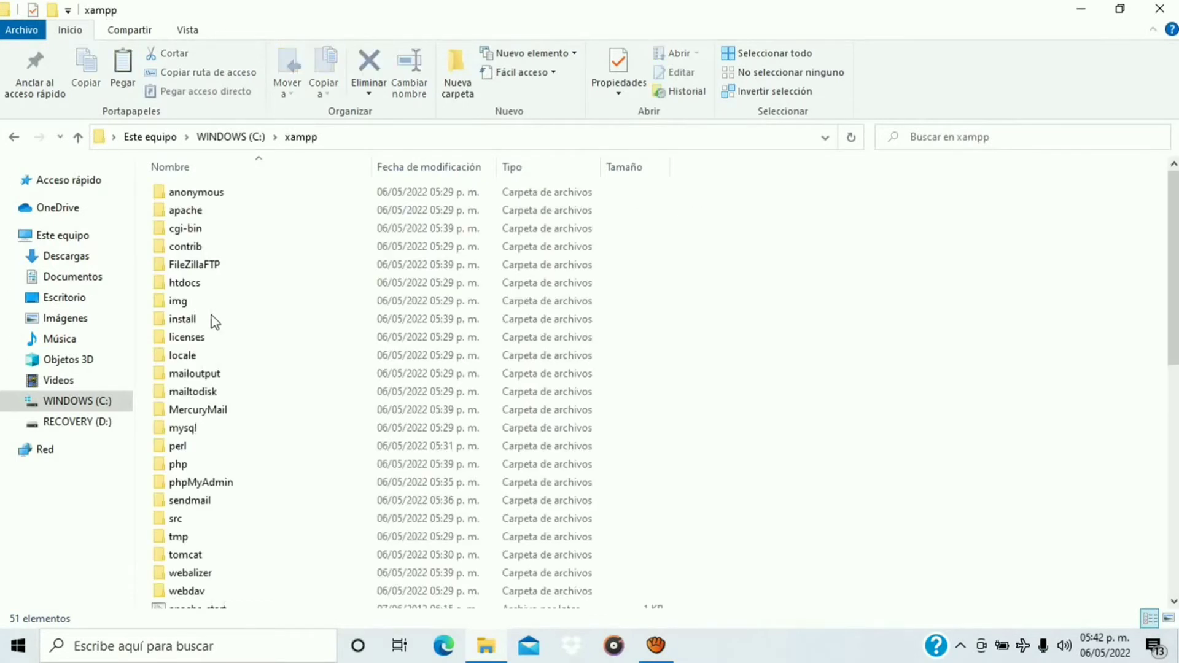
{"action": "scroll", "coordinate": [421, 384], "scroll_direction": "down", "scroll_amount": 9}
{"action": "scroll", "coordinate": [421, 383], "scroll_direction": "up", "scroll_amount": 9}
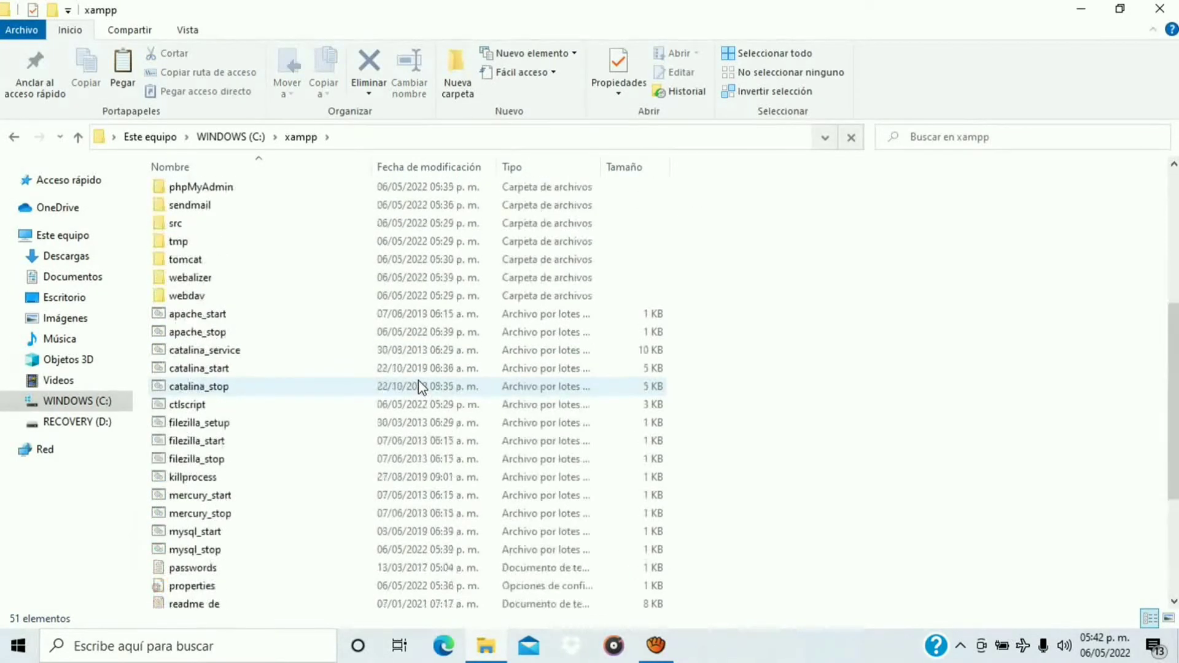
{"action": "left_click", "coordinate": [195, 264]}
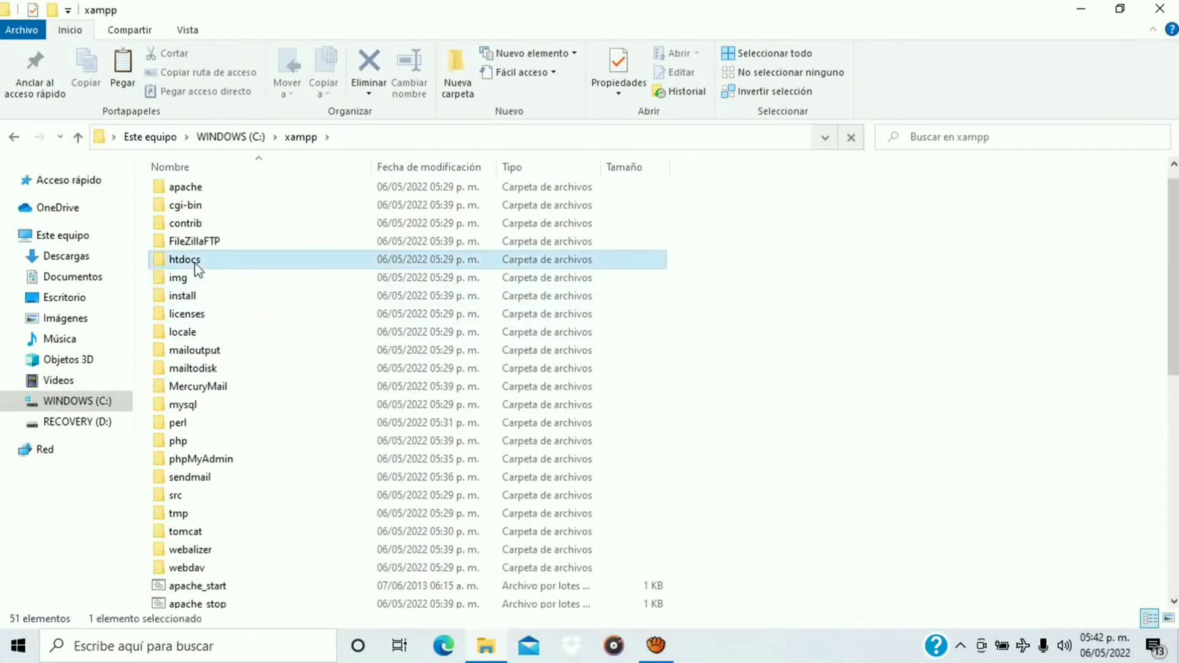
{"action": "double_click", "coordinate": [196, 266]}
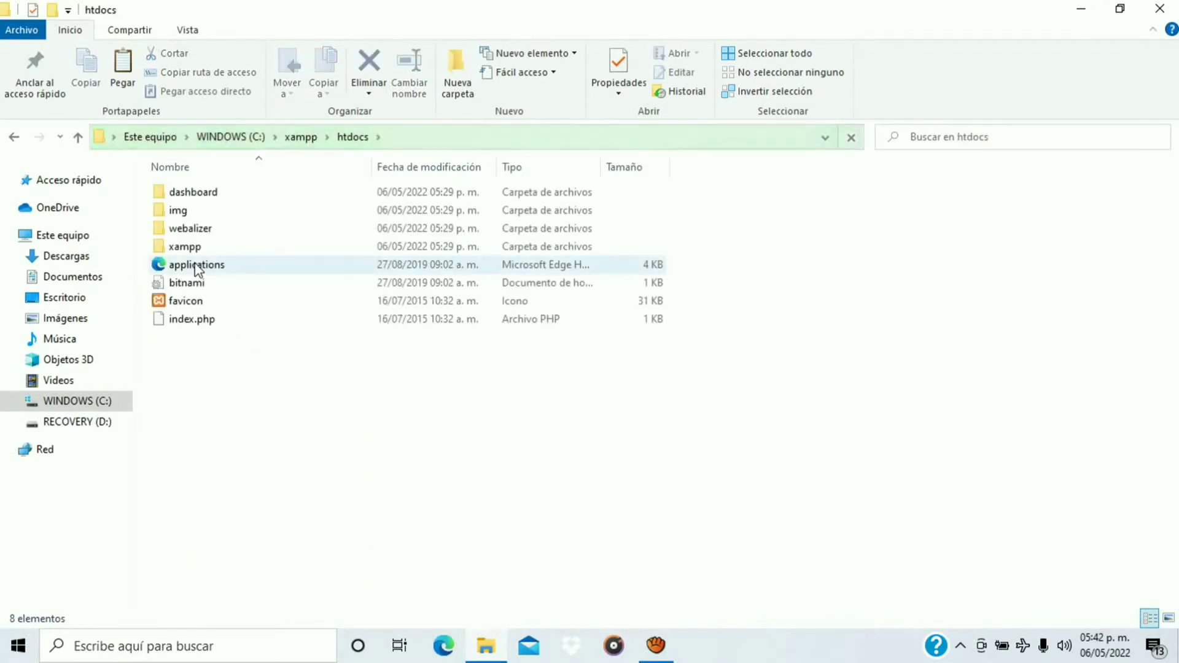
{"action": "right_click", "coordinate": [200, 381]}
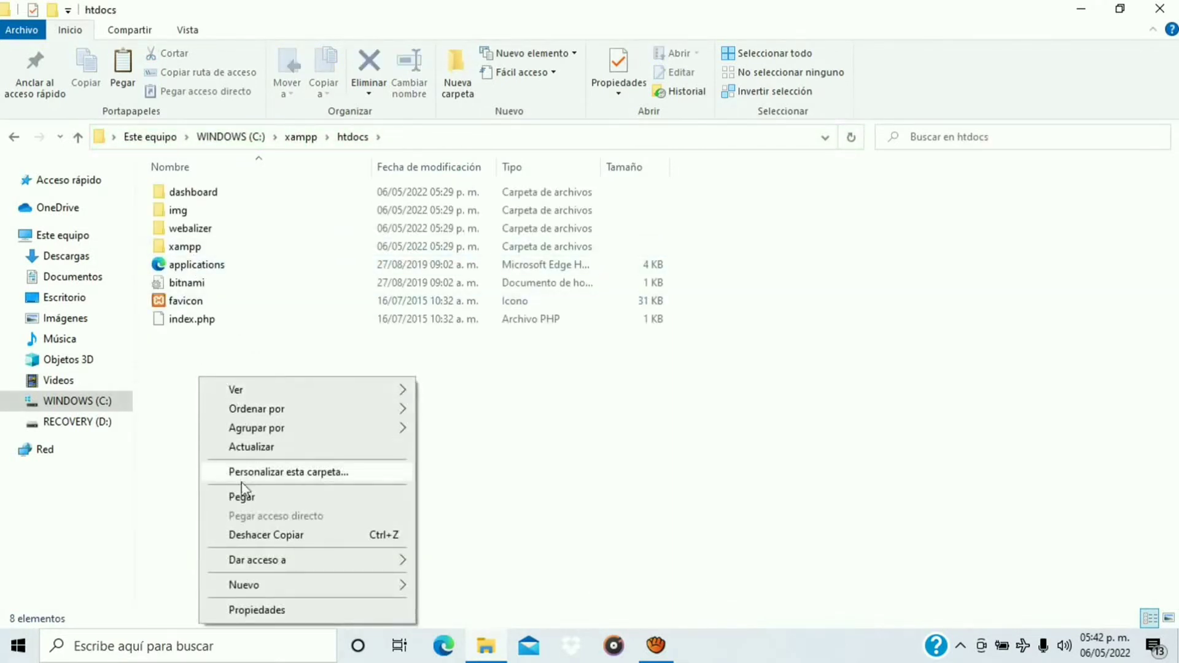
{"action": "left_click", "coordinate": [241, 497]}
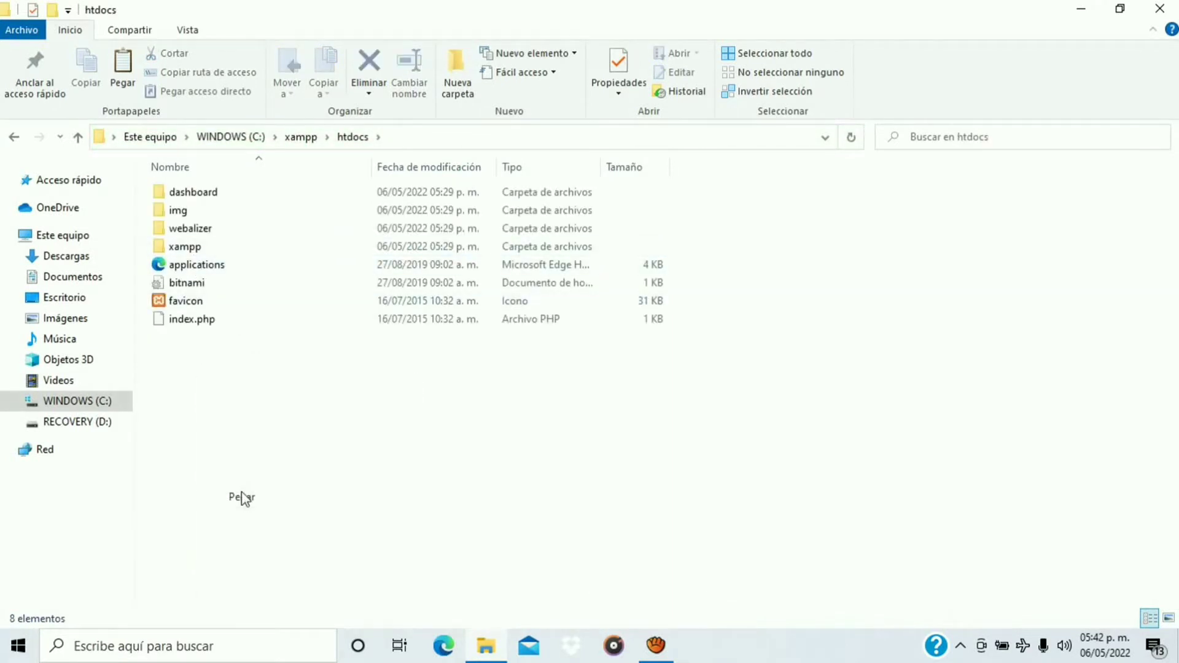
{"action": "left_click", "coordinate": [243, 450]}
View the error page from htdocs\MIKRO-ZAMBAD in the browser, close it and return to the desktop
{"action": "double_click", "coordinate": [234, 340]}
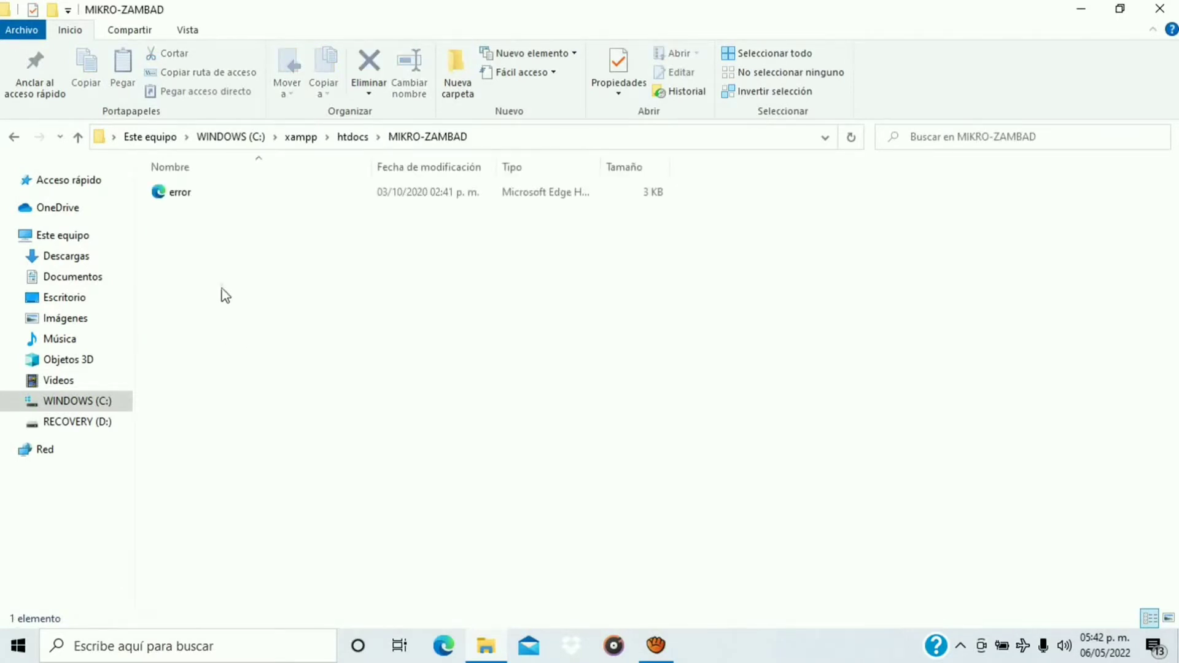
{"action": "double_click", "coordinate": [193, 195]}
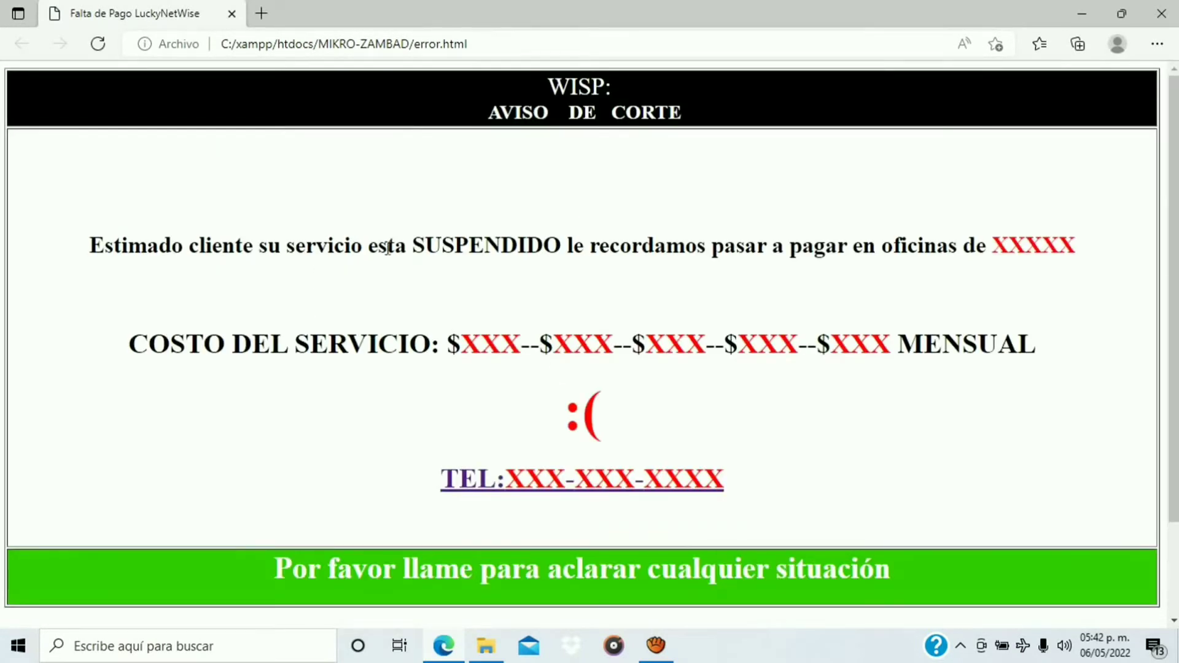
{"action": "left_click", "coordinate": [1157, 20]}
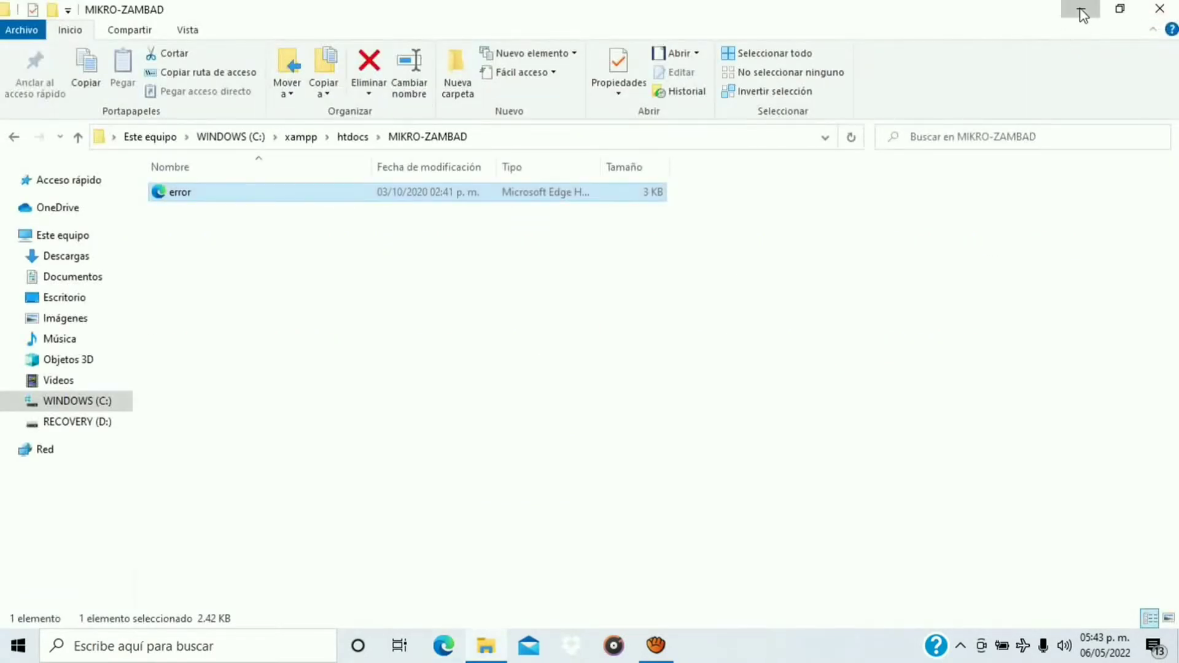
{"action": "left_click", "coordinate": [1079, 14]}
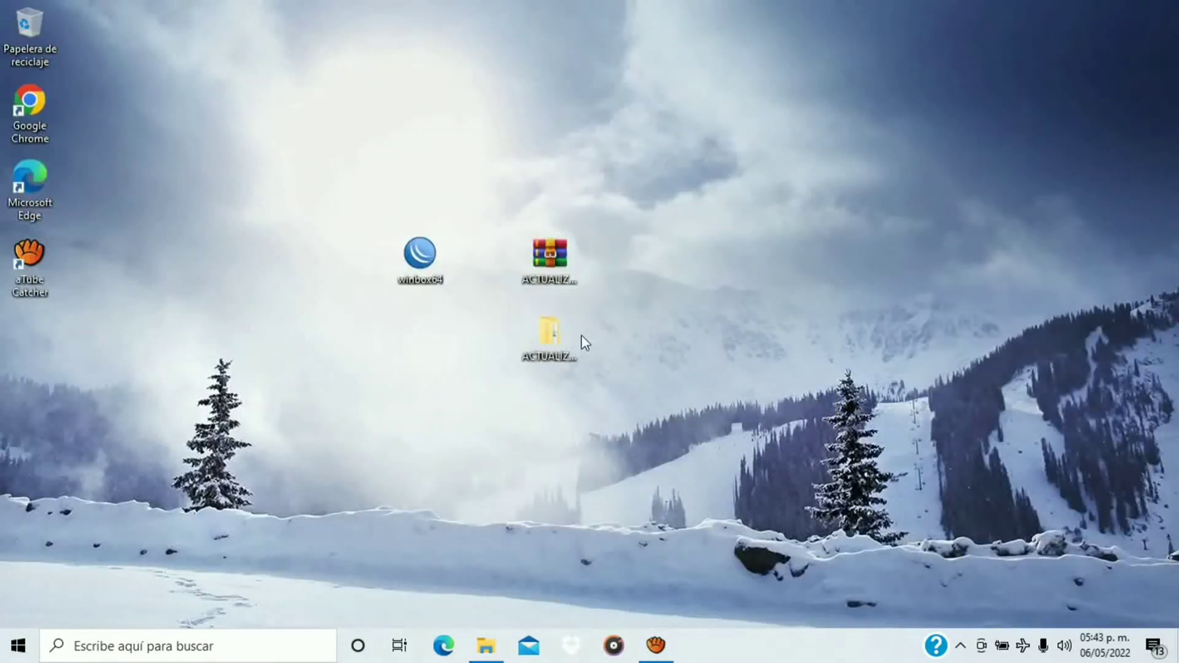
Copy the full contents of the MIKRO-ZAMBAD_MOROSOS script from ACTUALIZADO\MOROSOS and close the script and folder windows
{"action": "double_click", "coordinate": [556, 340]}
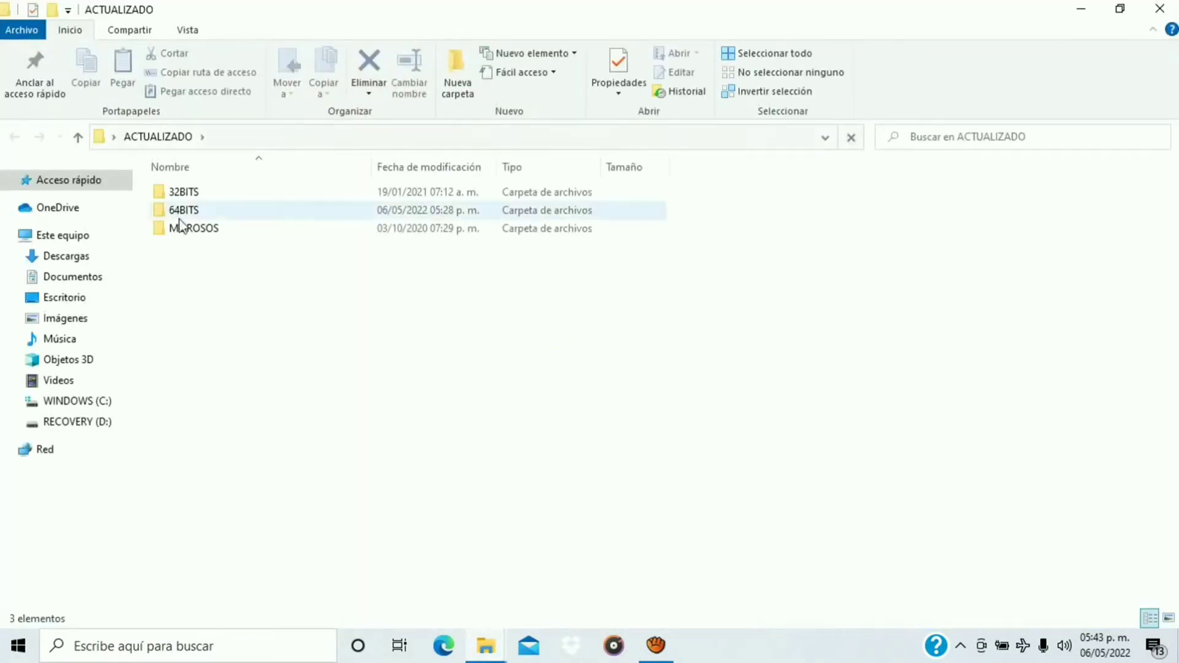
{"action": "double_click", "coordinate": [186, 237]}
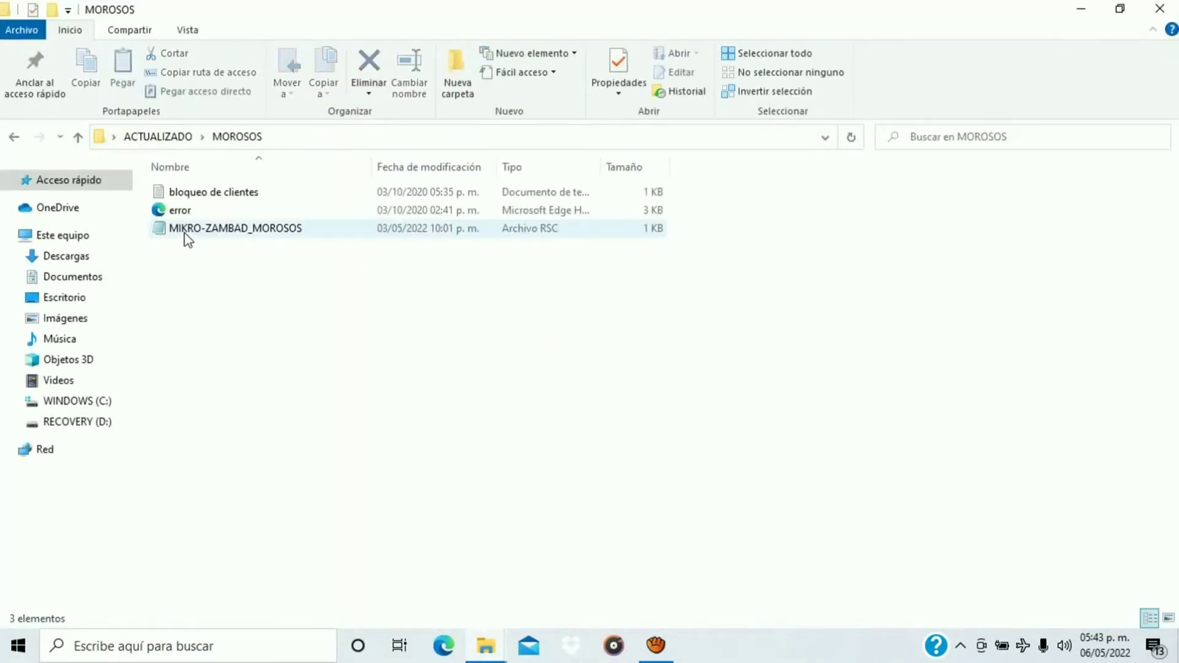
{"action": "double_click", "coordinate": [191, 227]}
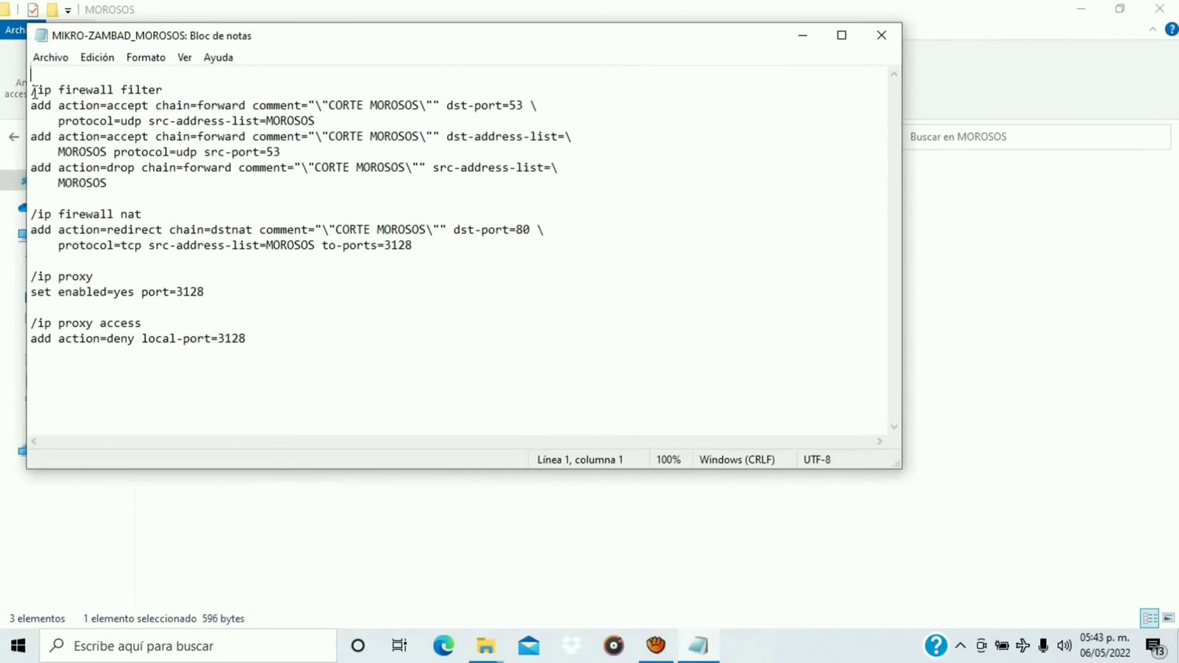
{"action": "key", "text": "ctrl+a"}
{"action": "right_click", "coordinate": [268, 202]}
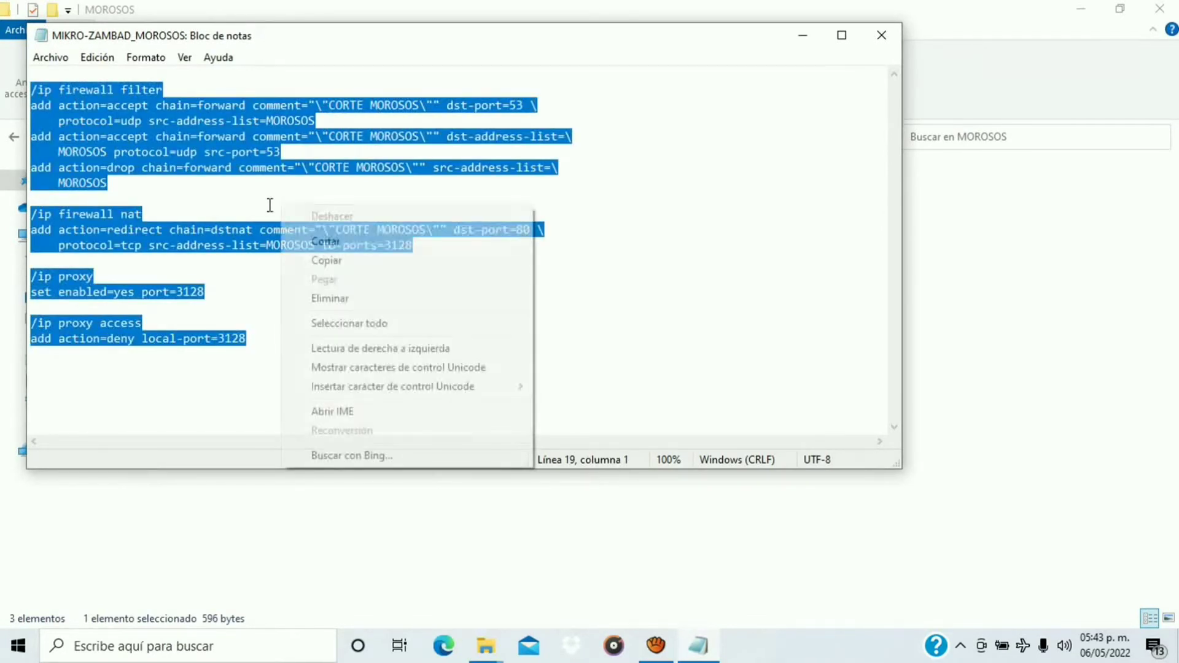
{"action": "left_click", "coordinate": [318, 261]}
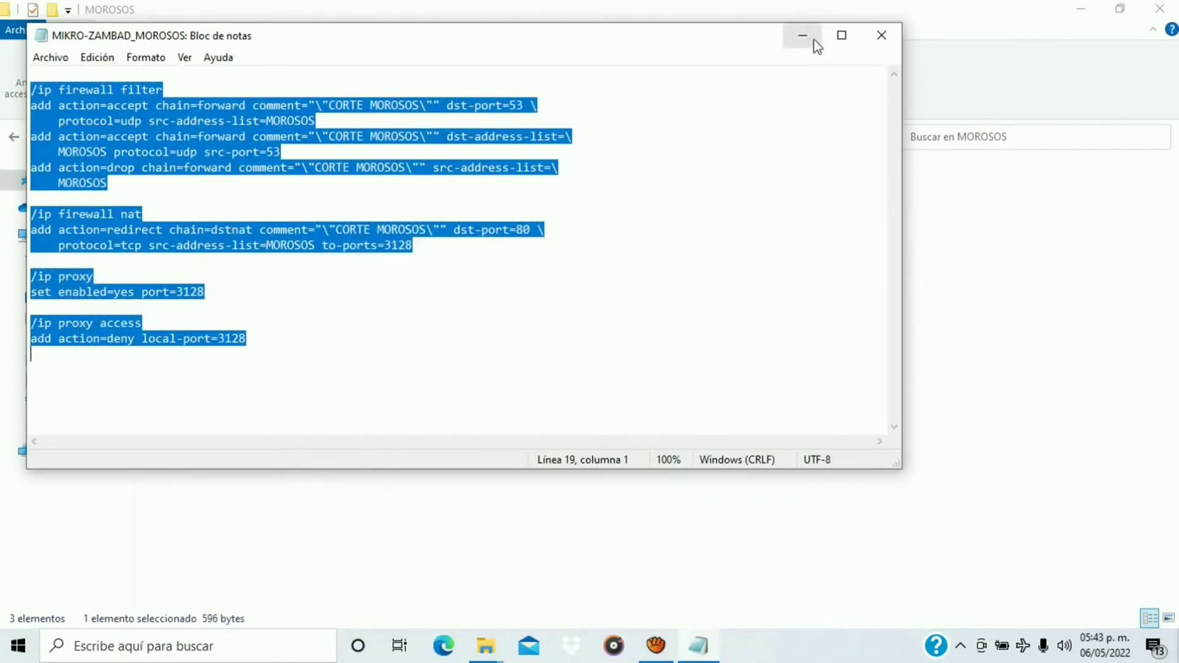
{"action": "left_click", "coordinate": [881, 35]}
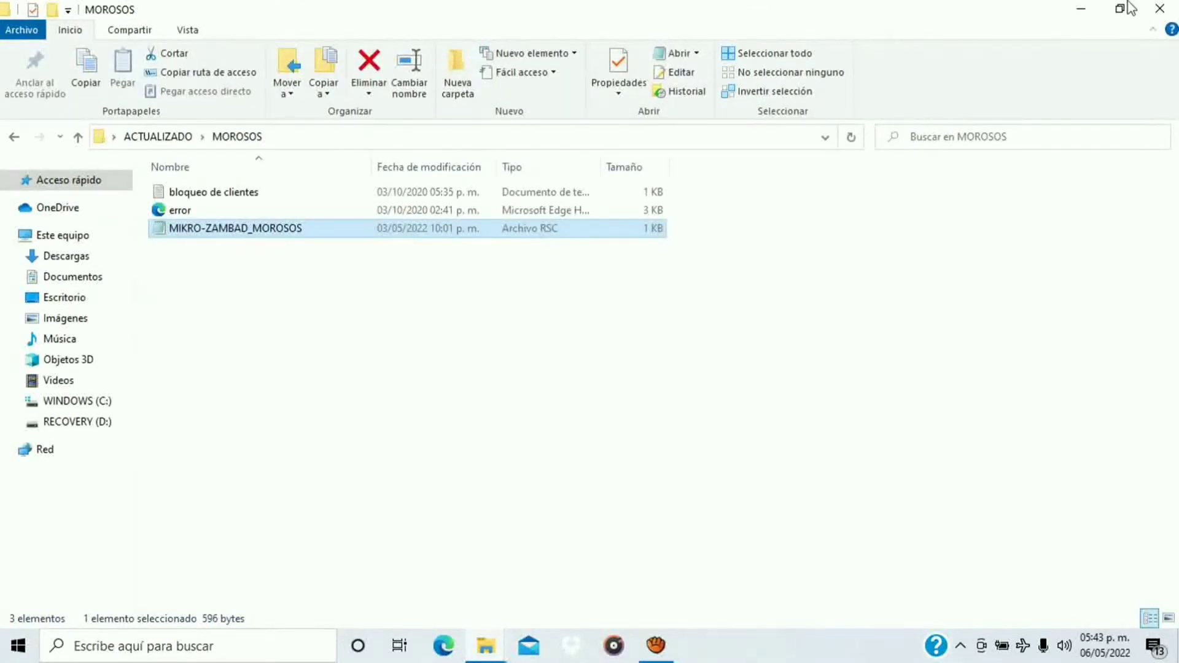
{"action": "left_click", "coordinate": [1171, 7]}
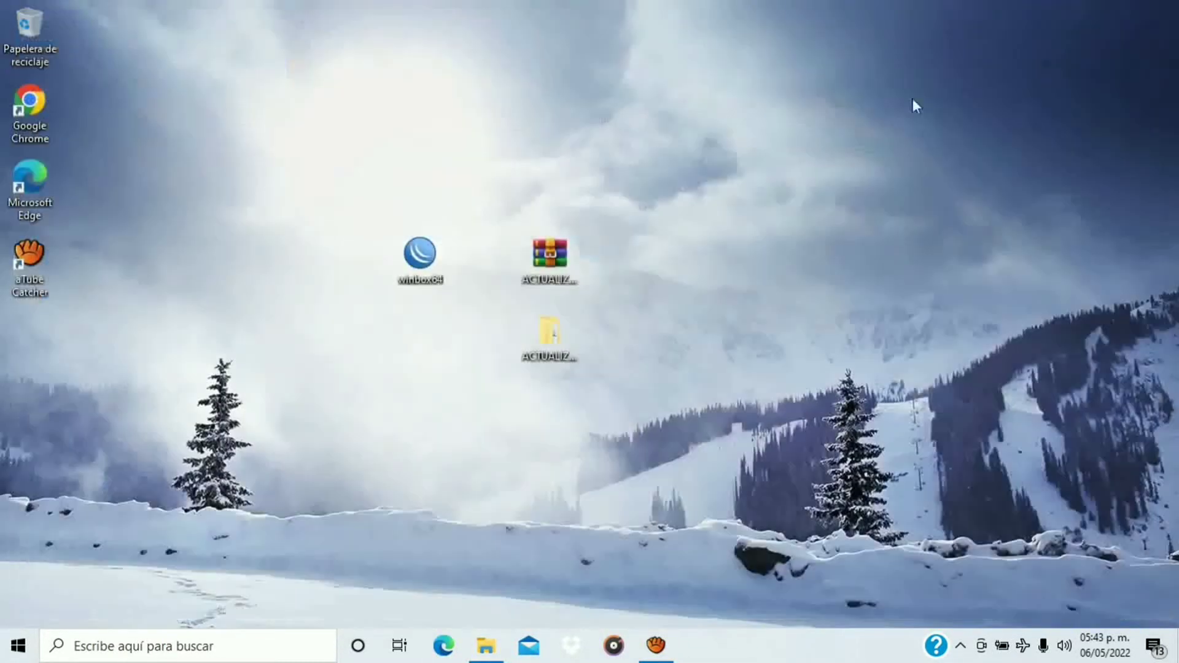
Switch to WinBox and connect to the MikroTik router with the admin login
{"action": "left_click", "coordinate": [412, 260]}
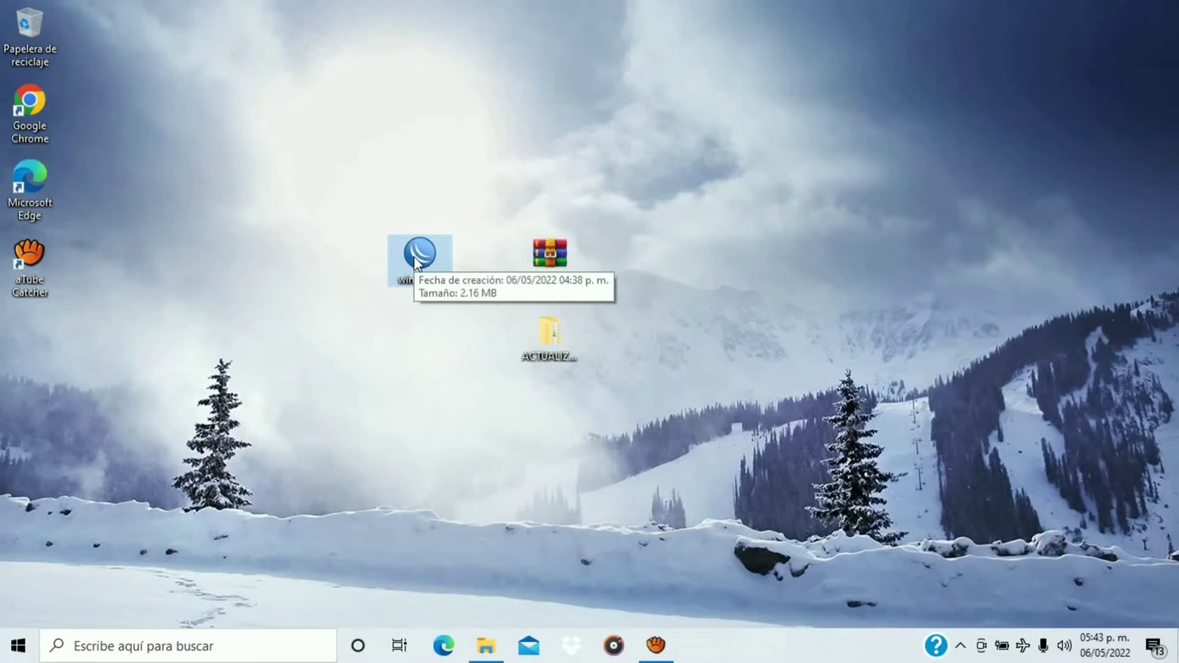
{"action": "double_click", "coordinate": [416, 260]}
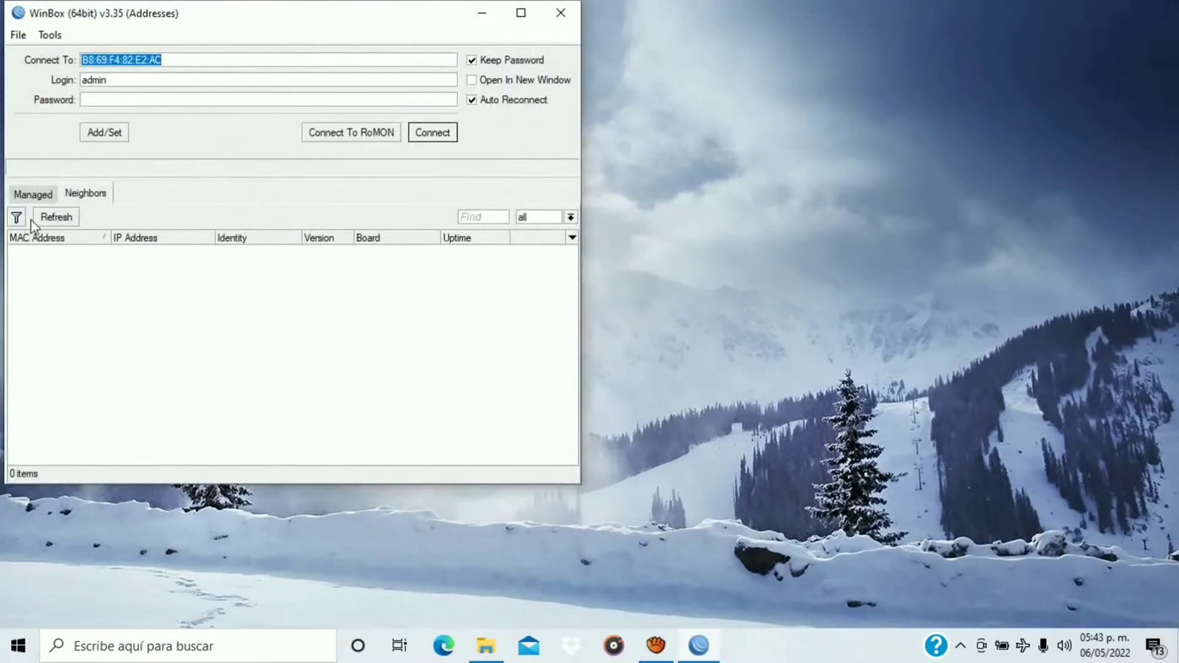
{"action": "left_click", "coordinate": [150, 250]}
{"action": "left_click", "coordinate": [433, 134]}
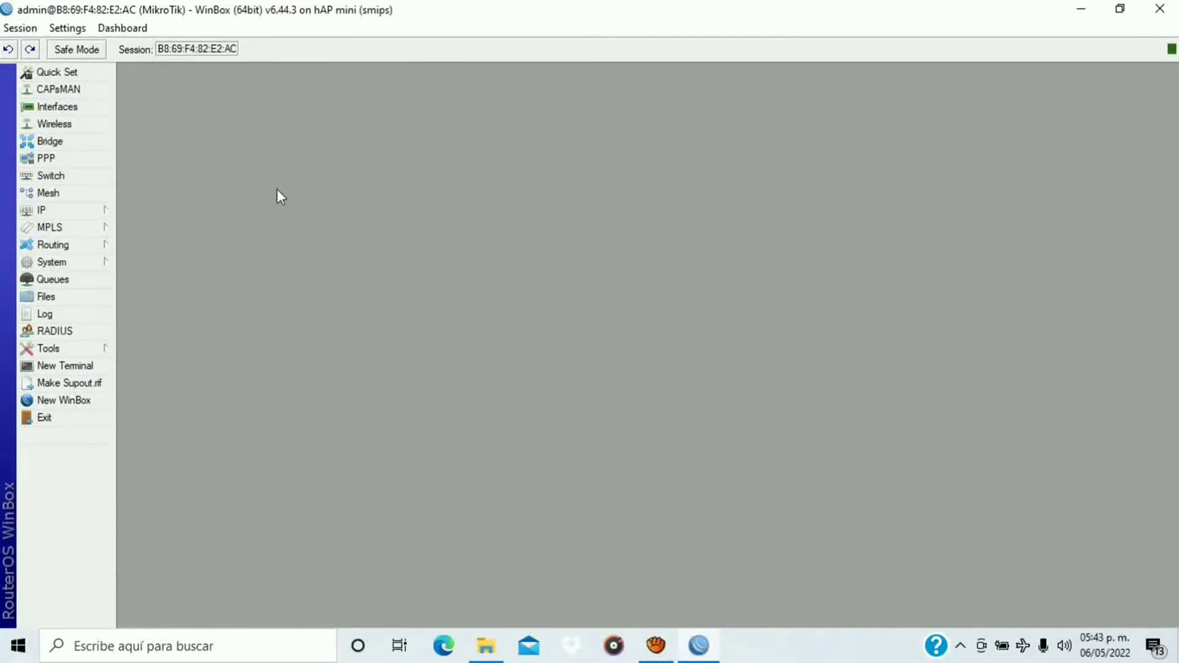
Bring up the router's firewall filter rules, web proxy settings and proxy access list, keeping the proxy settings uncovered
{"action": "left_click", "coordinate": [65, 211]}
{"action": "left_click", "coordinate": [145, 350]}
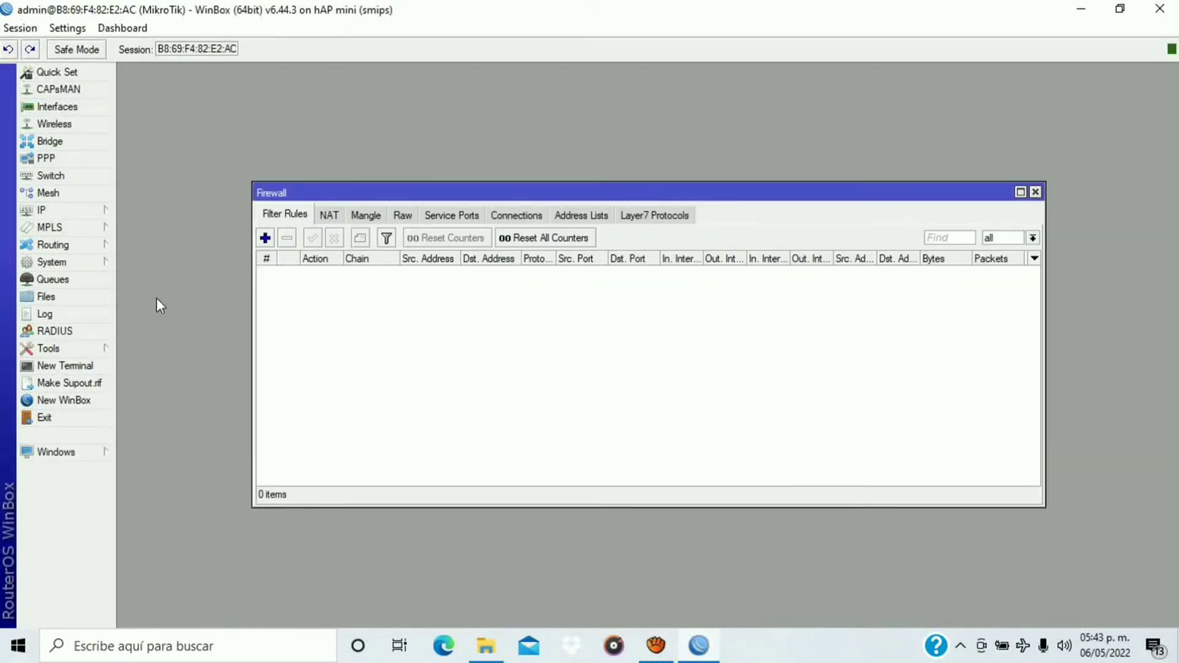
{"action": "left_click", "coordinate": [61, 210]}
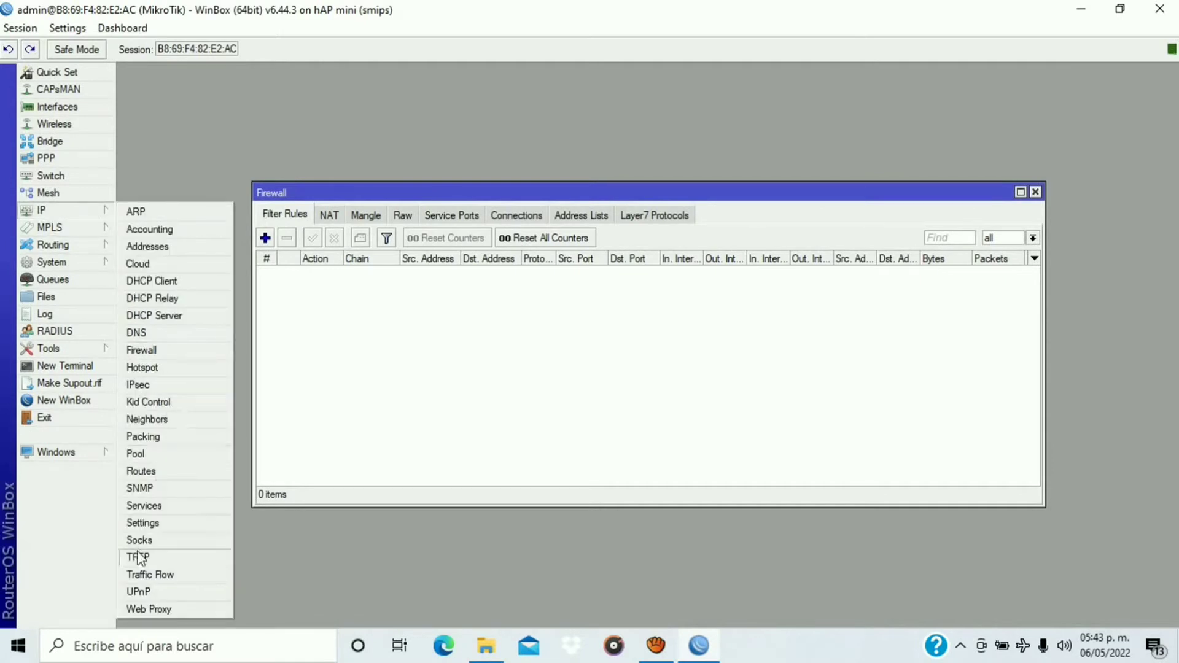
{"action": "left_click", "coordinate": [156, 608]}
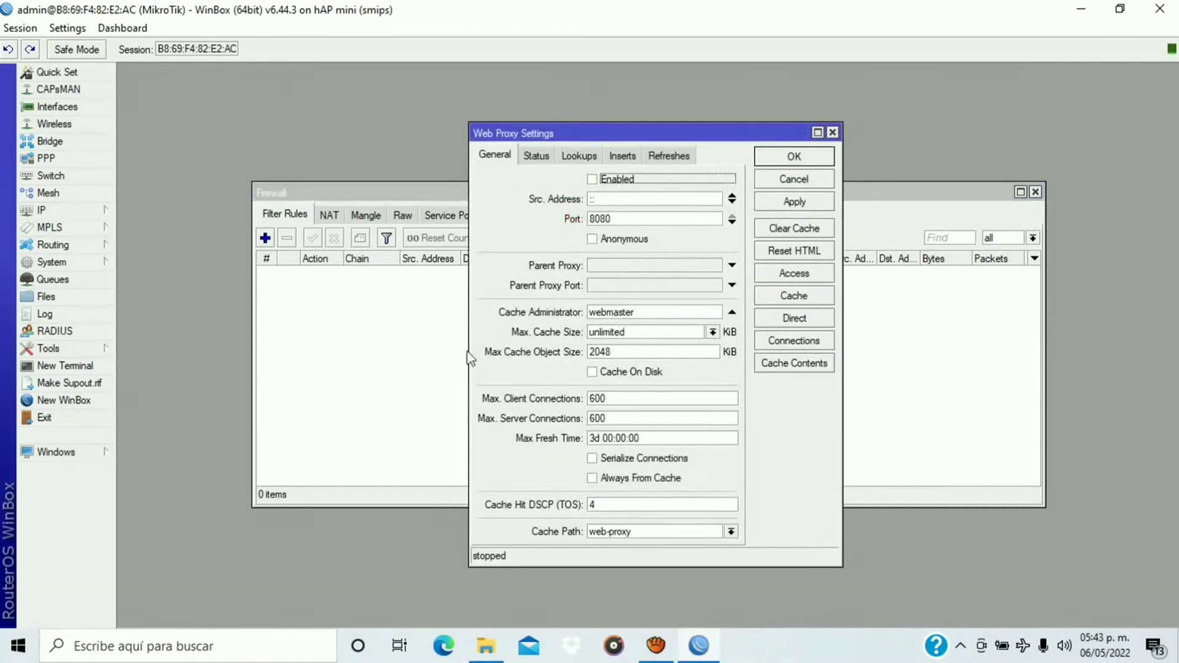
{"action": "left_click", "coordinate": [786, 277]}
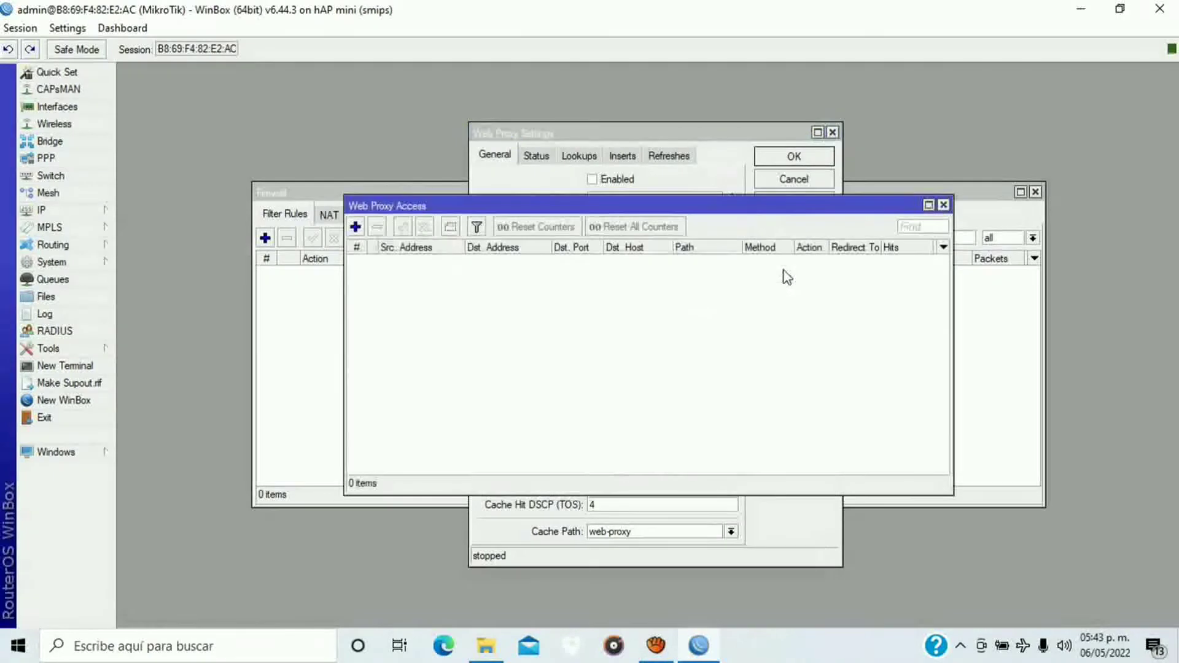
{"action": "left_click_drag", "start_coordinate": [728, 209], "coordinate": [735, 329]}
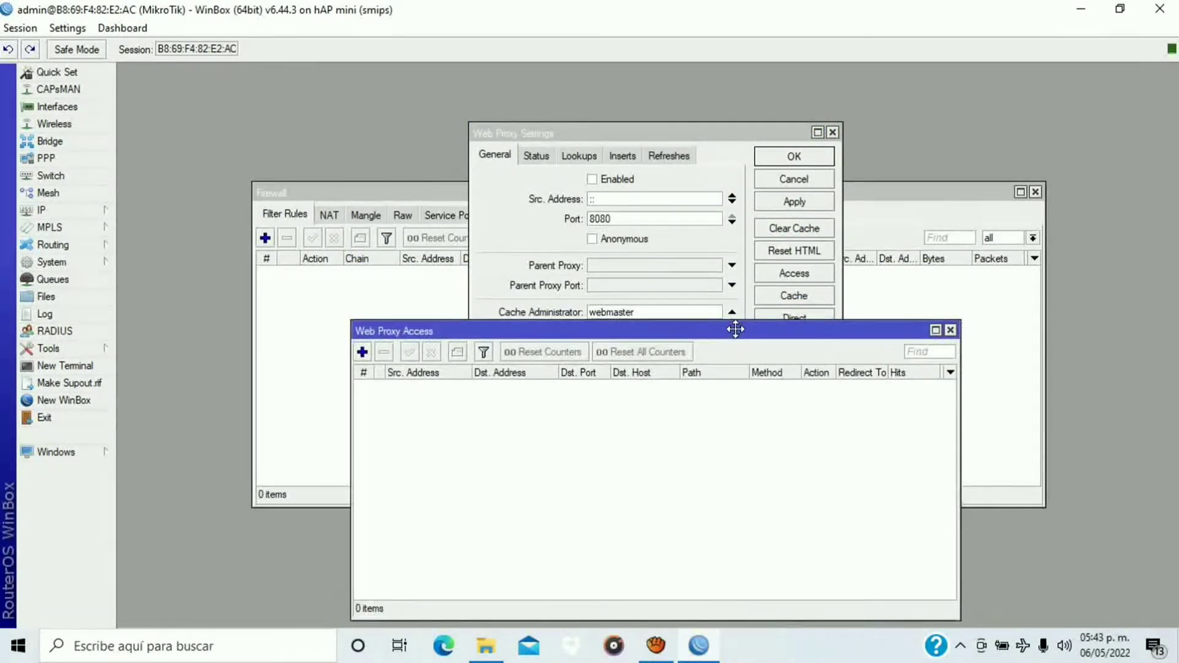
Run the copied MOROSOS firewall and proxy script in a new router terminal and close the terminal
{"action": "left_click", "coordinate": [59, 366]}
{"action": "right_click", "coordinate": [520, 383]}
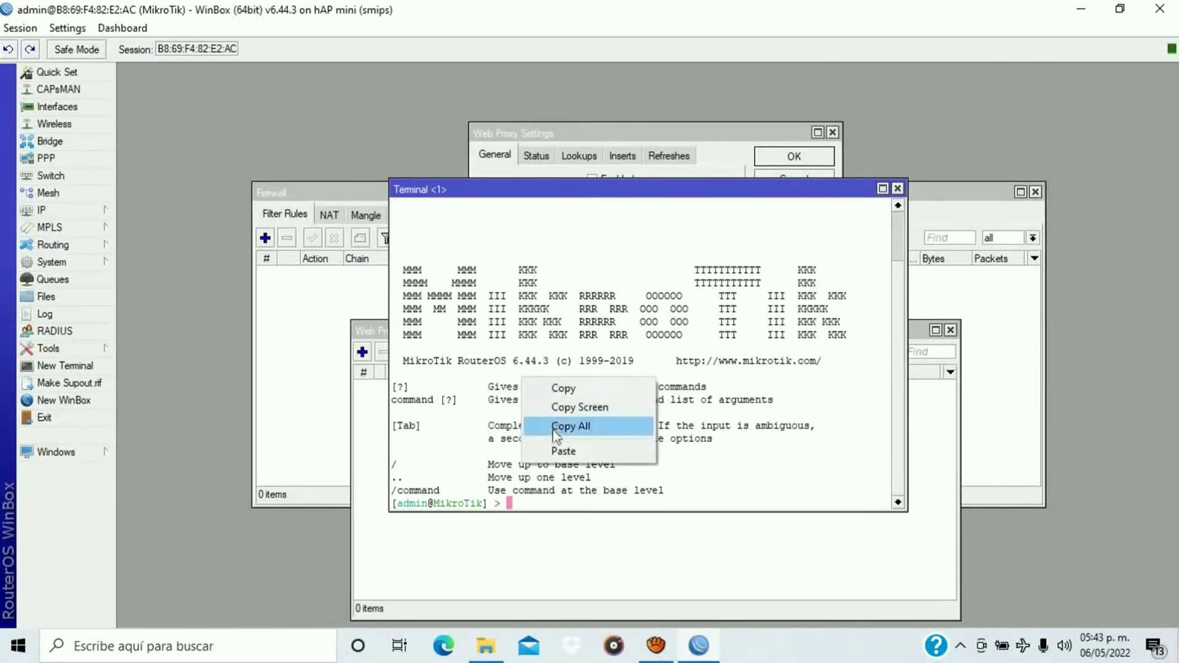
{"action": "left_click", "coordinate": [555, 449]}
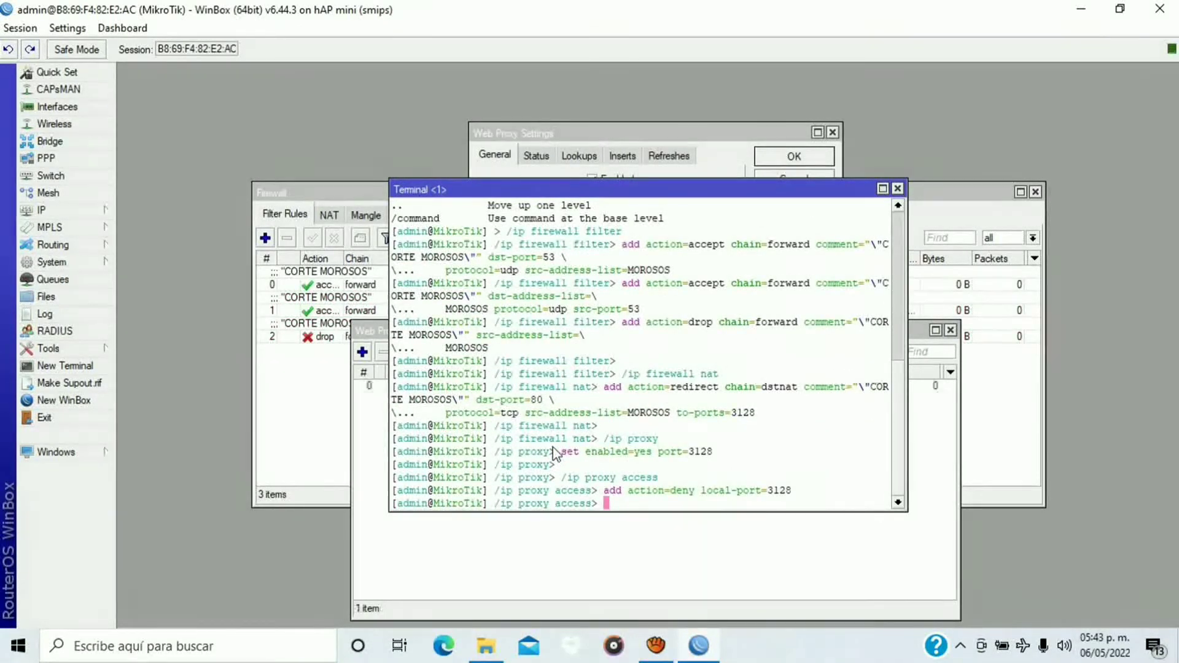
{"action": "left_click", "coordinate": [898, 190]}
Check the deny rule in the proxy access list and the web proxy settings, and close their windows
{"action": "left_click", "coordinate": [448, 387]}
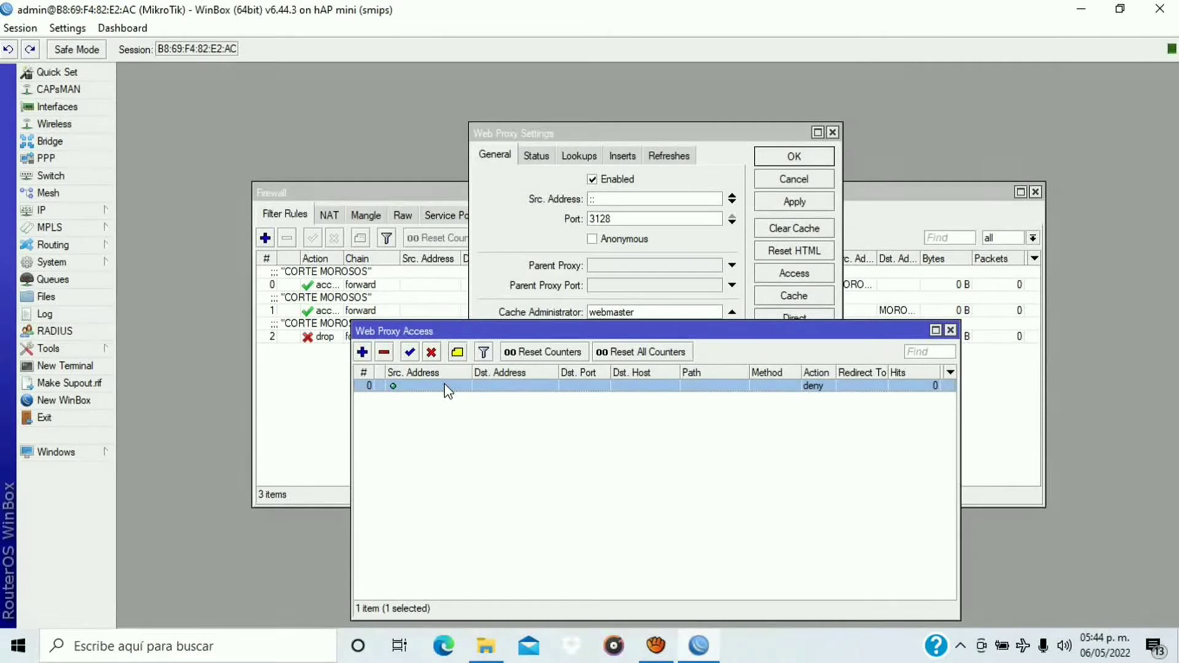
{"action": "double_click", "coordinate": [447, 387]}
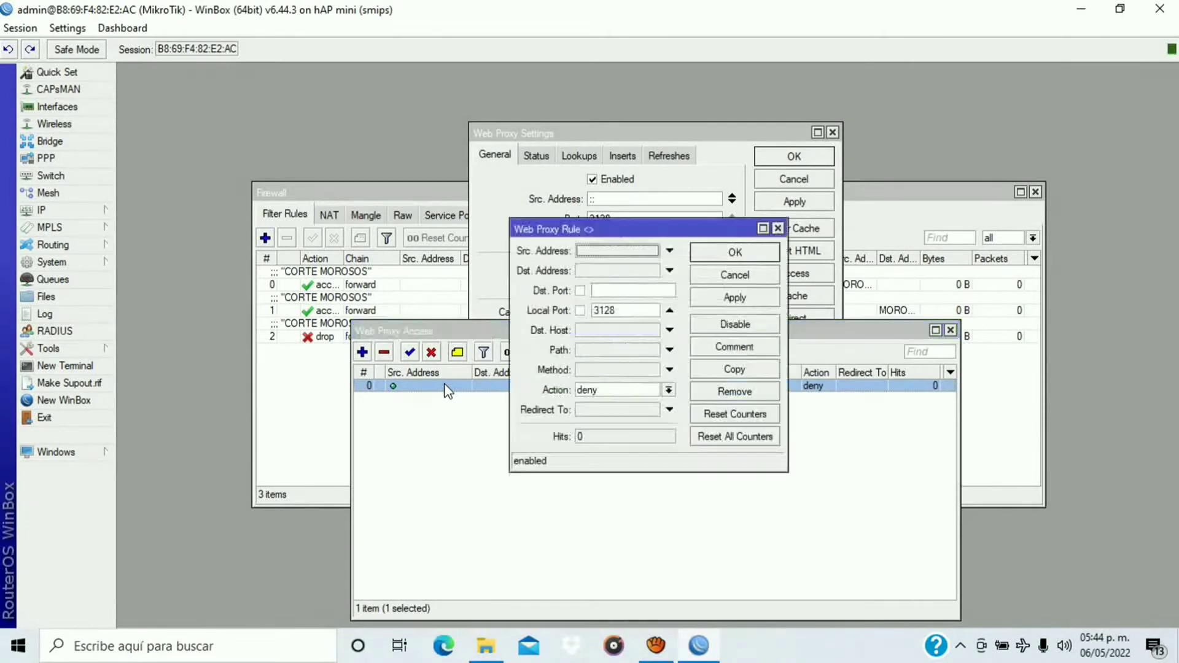
{"action": "left_click", "coordinate": [776, 228]}
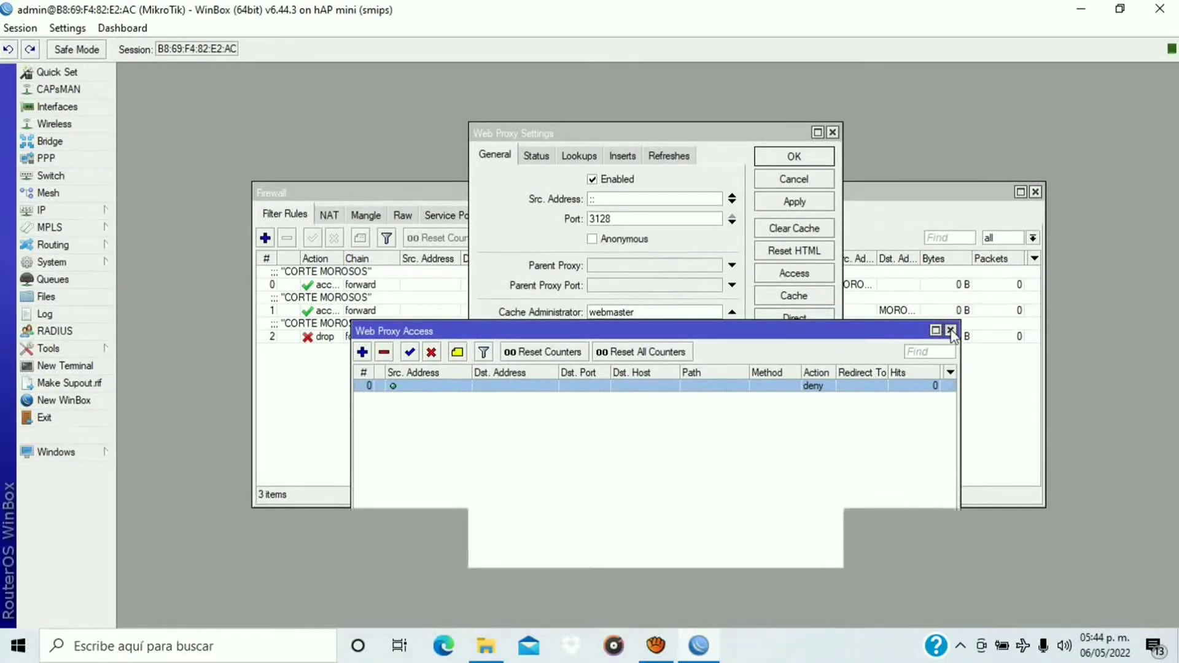
{"action": "left_click", "coordinate": [949, 330]}
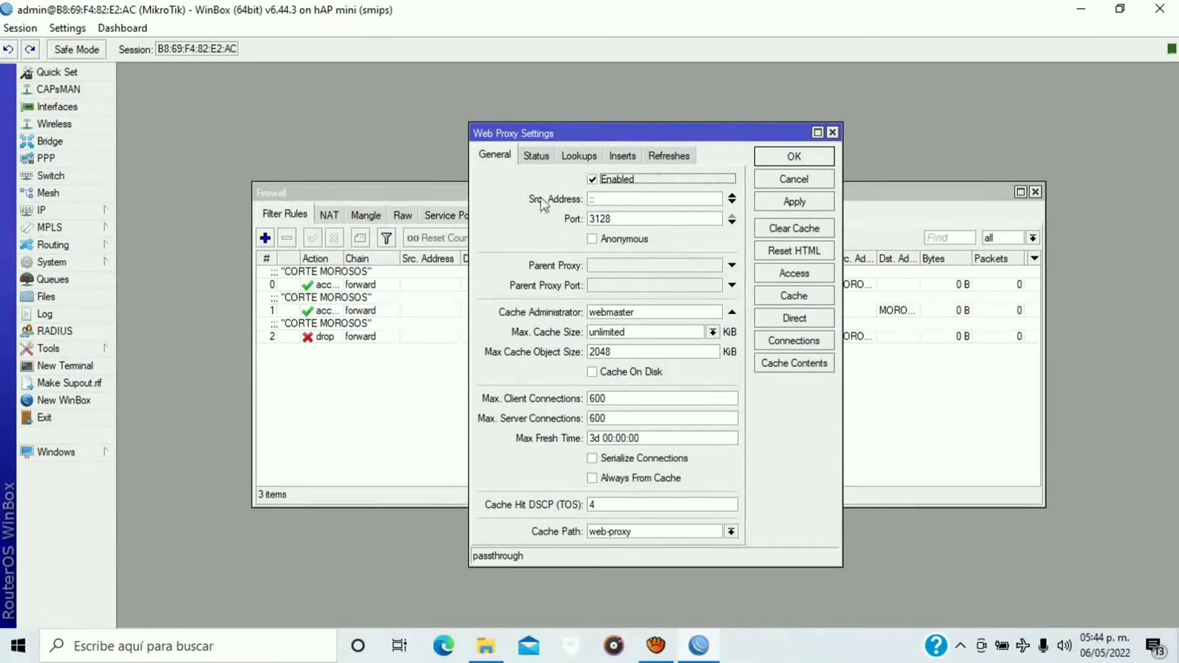
{"action": "left_click", "coordinate": [832, 133]}
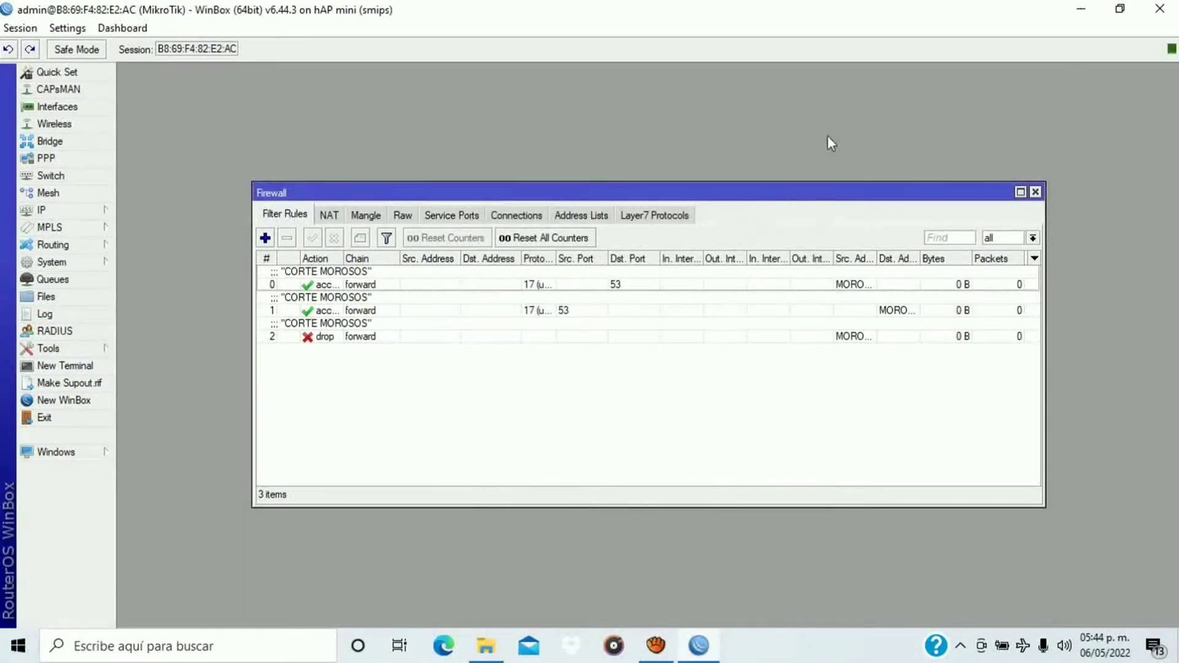
Examine the CORTE MOROSOS NAT and filter rules and the address lists filtered by MOROSOS, and close the firewall window
{"action": "left_click", "coordinate": [336, 216]}
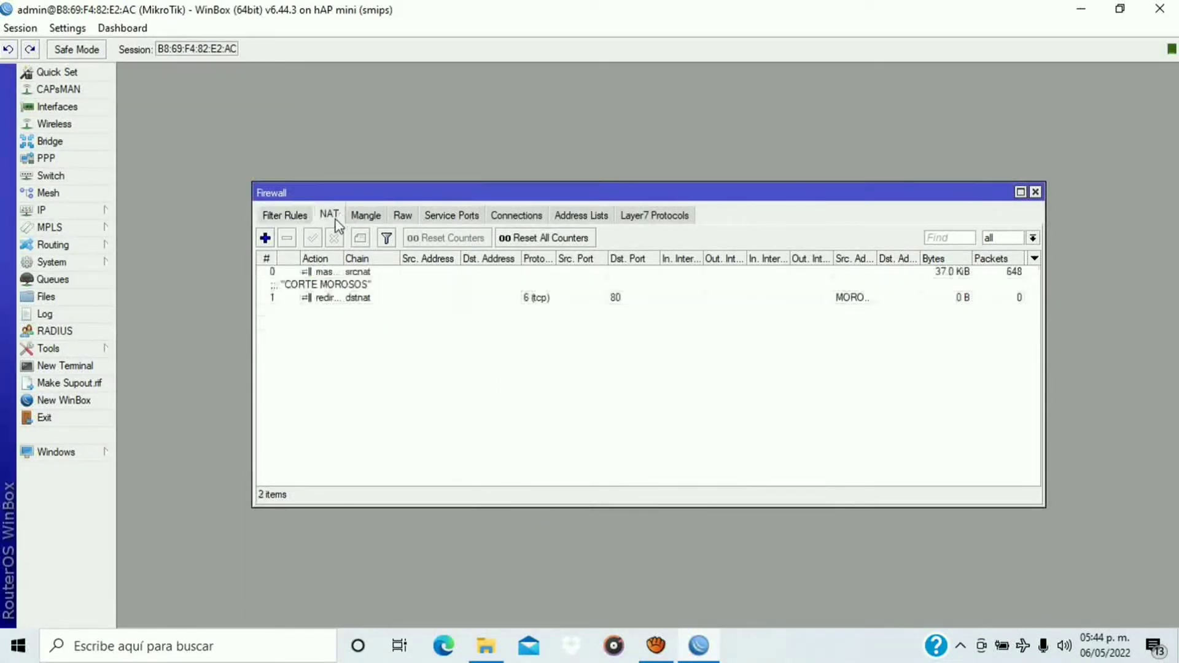
{"action": "left_click", "coordinate": [299, 217]}
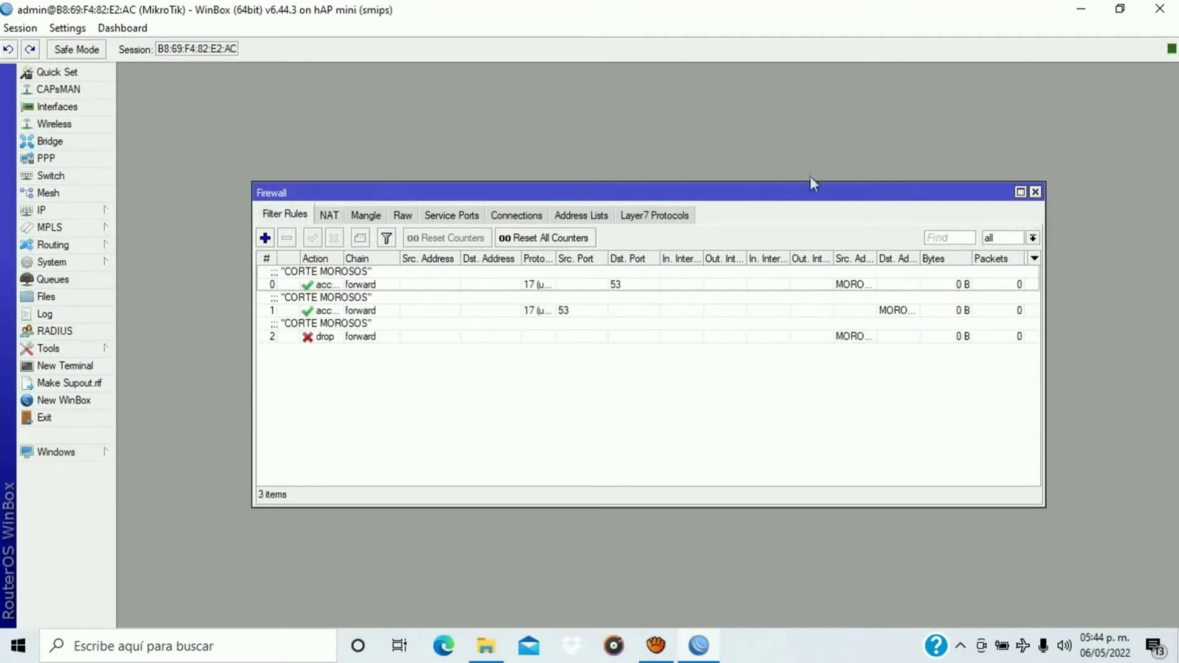
{"action": "left_click", "coordinate": [588, 215]}
{"action": "left_click", "coordinate": [986, 237]}
{"action": "left_click", "coordinate": [990, 251]}
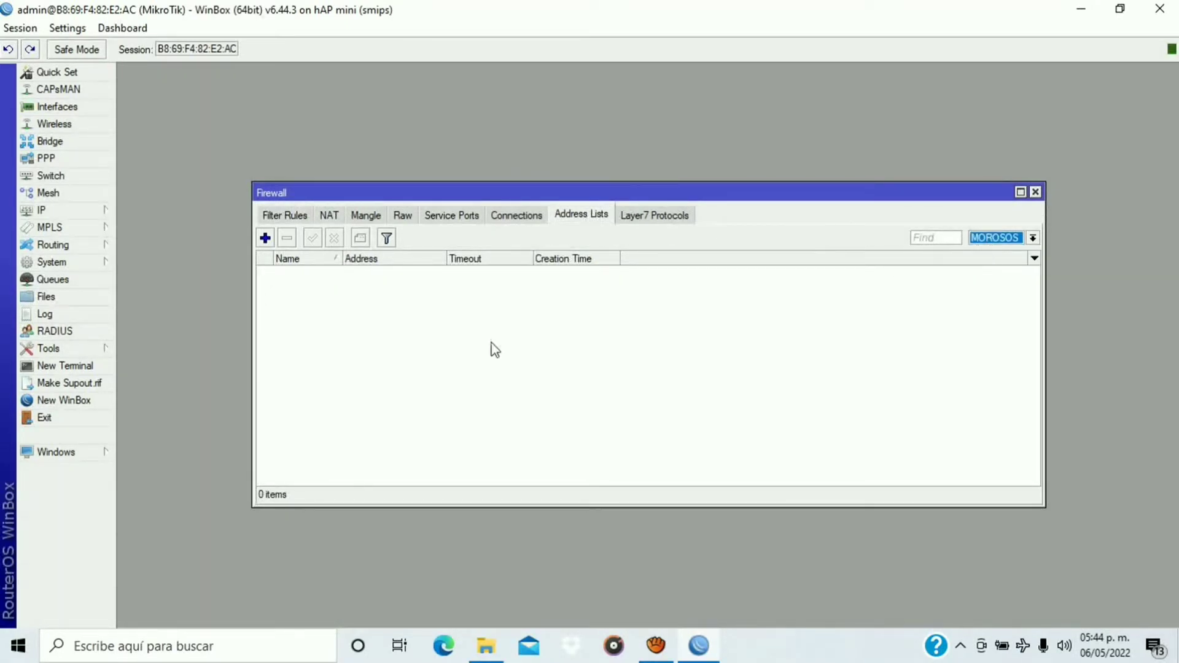
{"action": "left_click", "coordinate": [1035, 192]}
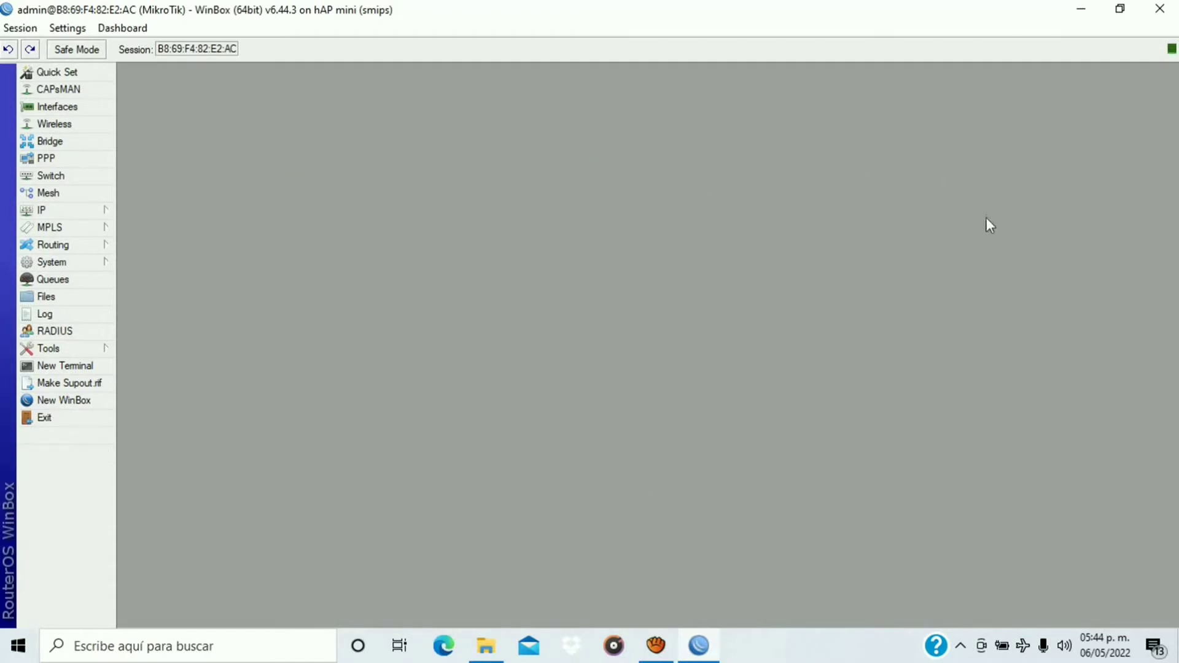
Close WinBox and the leftover MIKRO-ZAMBAD folder window to return to the desktop
{"action": "left_click", "coordinate": [1159, 8]}
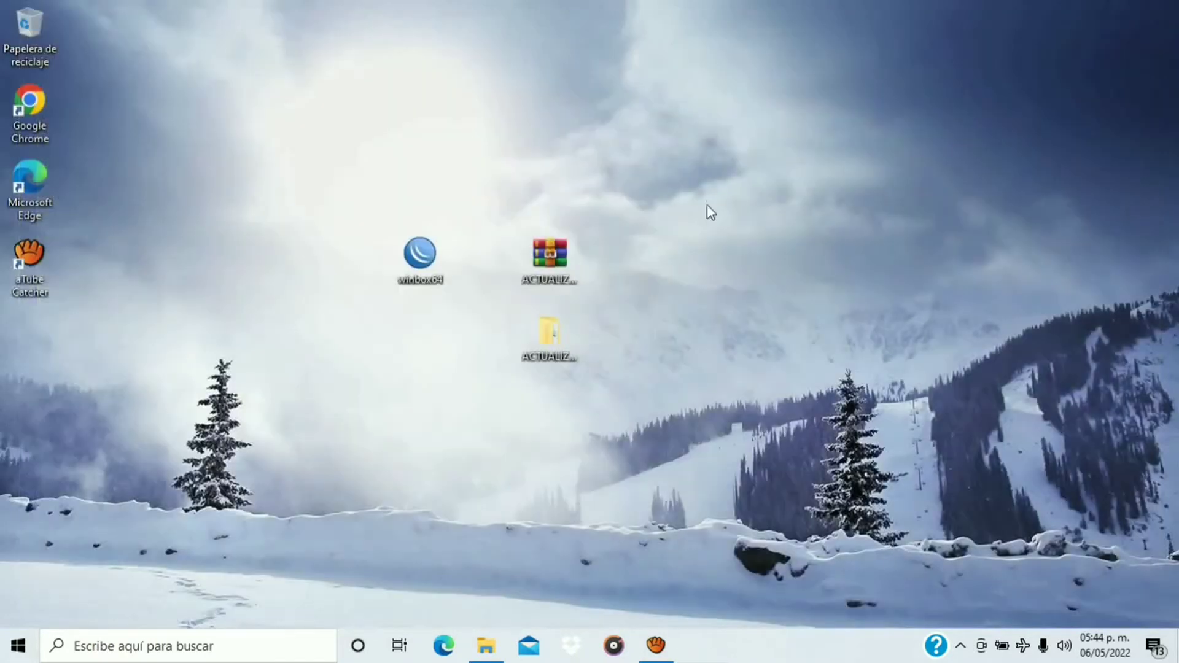
{"action": "left_click", "coordinate": [491, 652]}
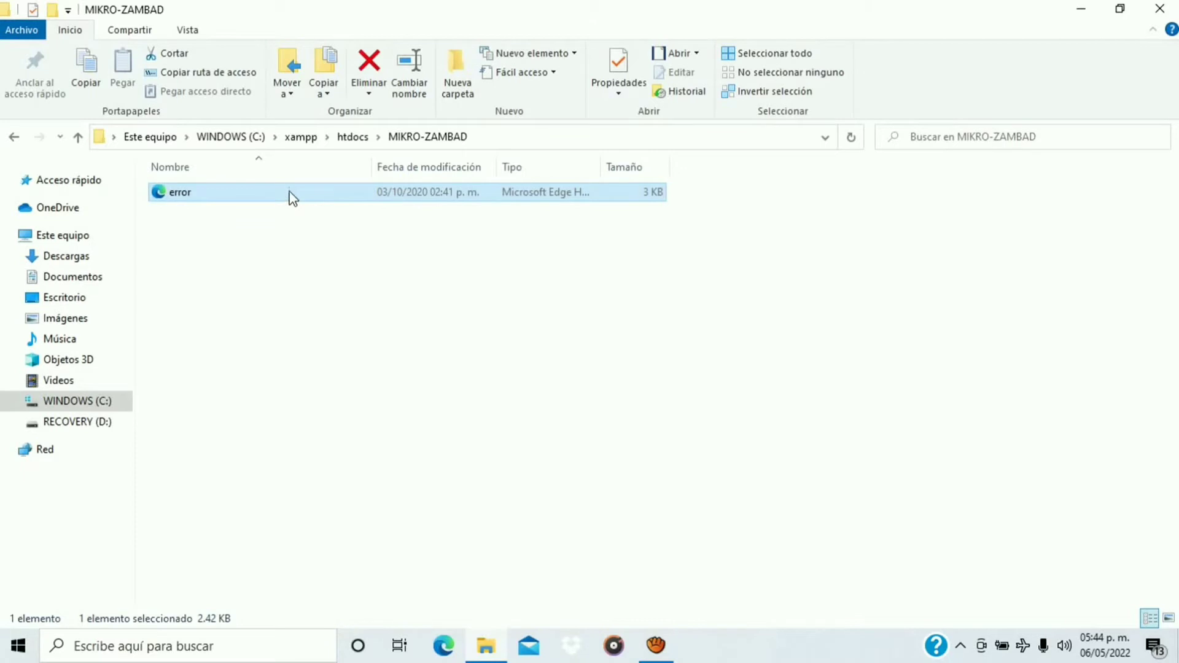
{"action": "left_click", "coordinate": [1159, 8]}
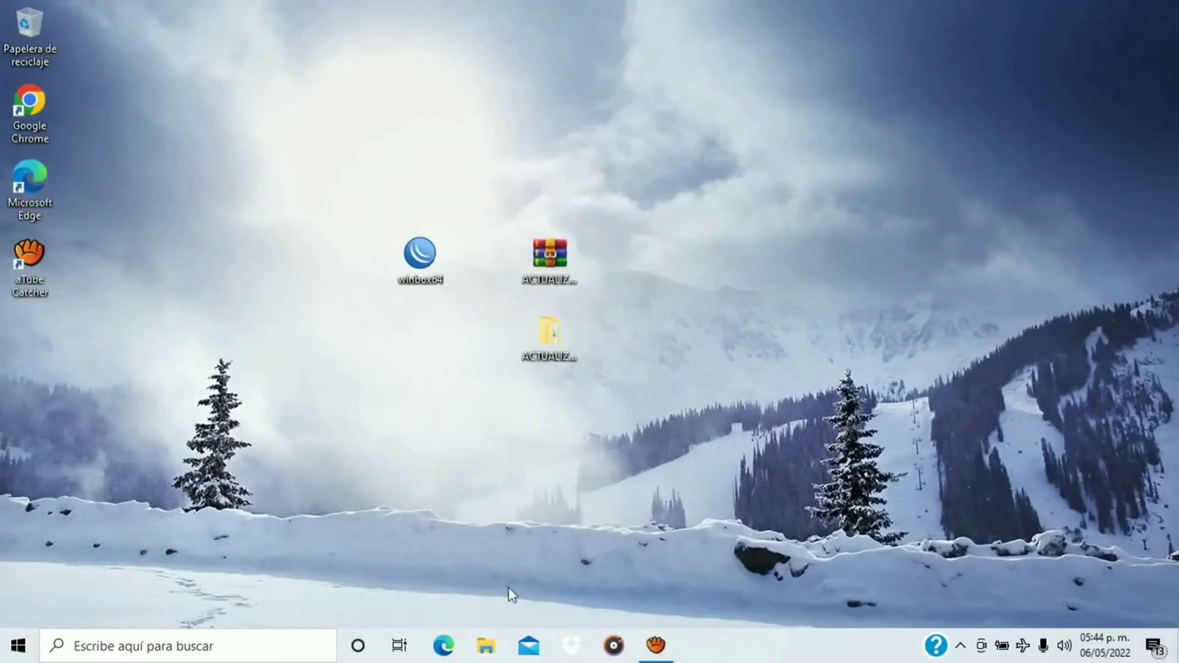
Open the error page stored in C:\xampp\htdocs\MIKRO-ZAMBAD in the browser
{"action": "left_click", "coordinate": [485, 646]}
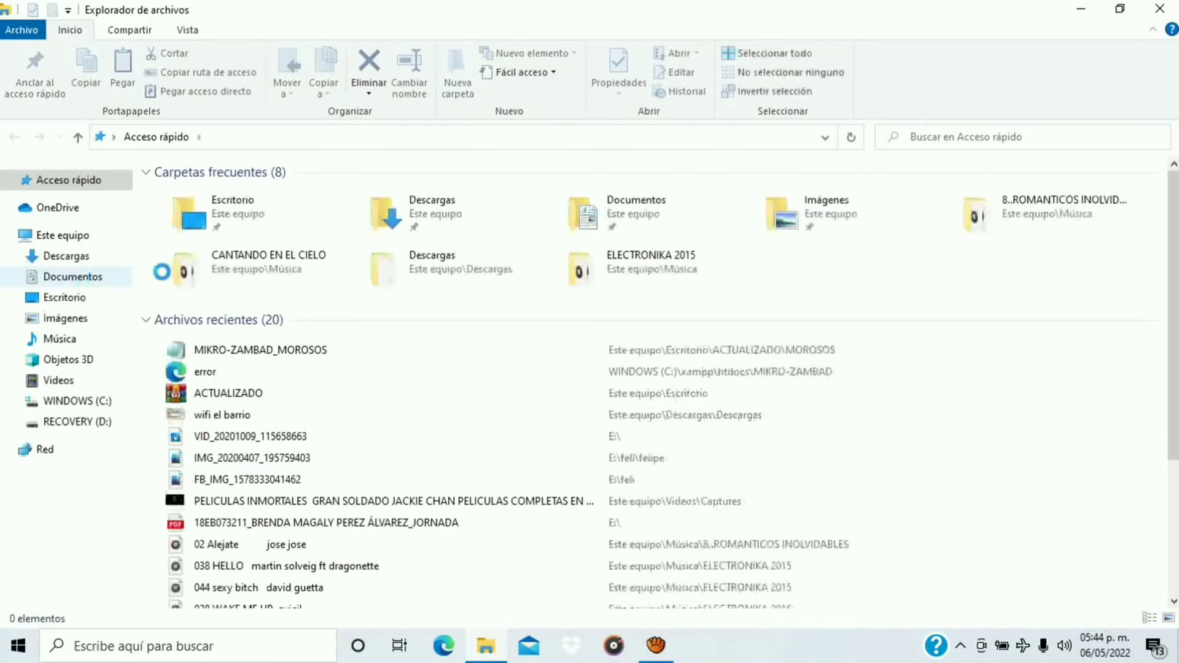
{"action": "left_click", "coordinate": [78, 401]}
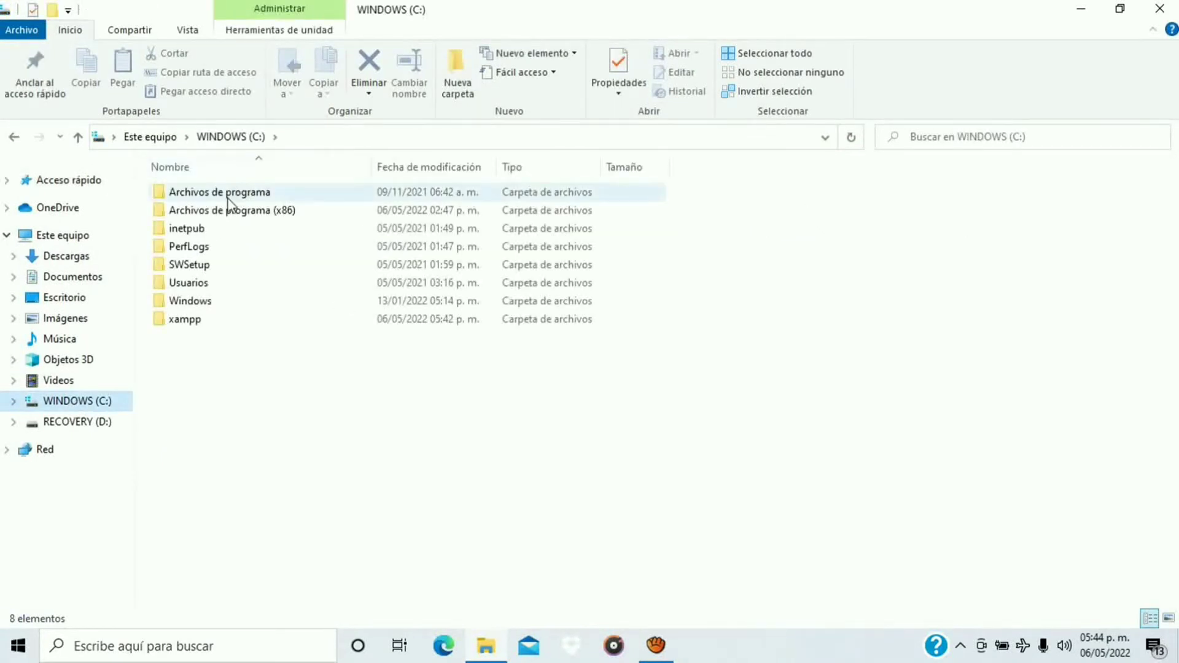
{"action": "double_click", "coordinate": [186, 322]}
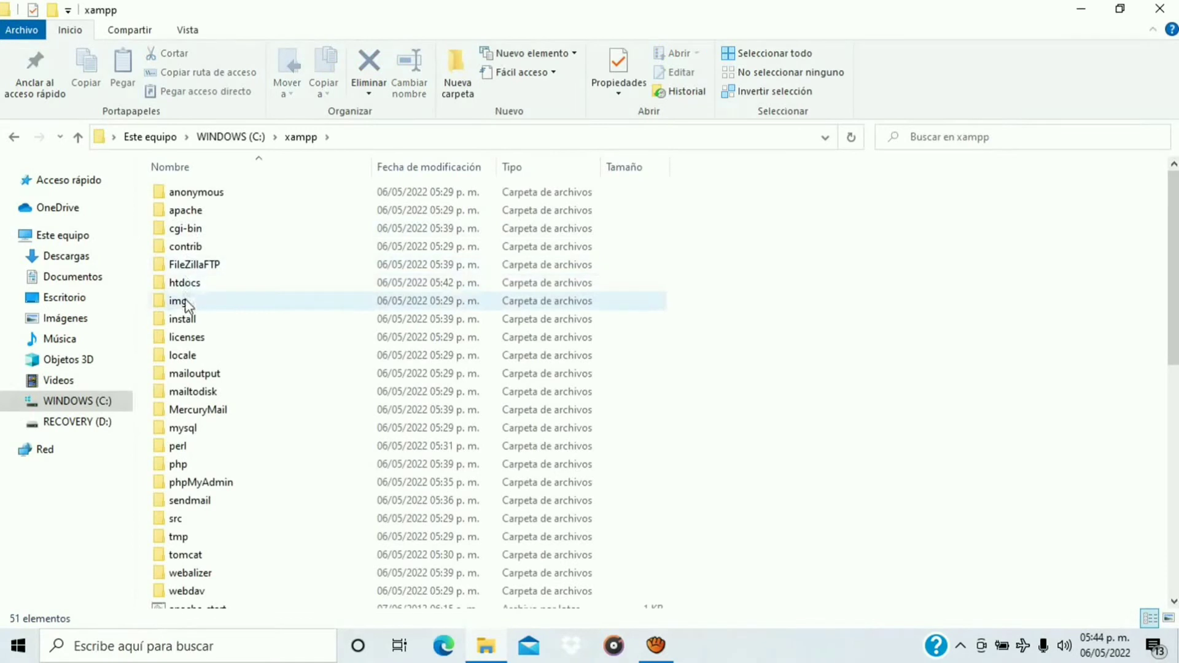
{"action": "double_click", "coordinate": [186, 283]}
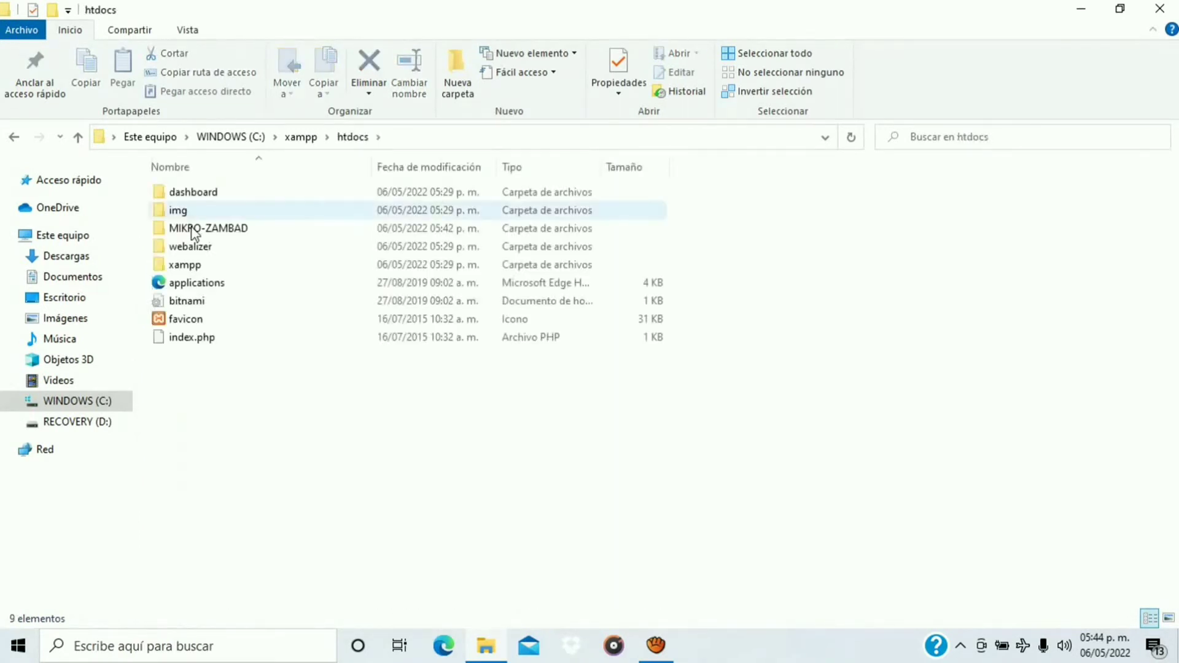
{"action": "double_click", "coordinate": [185, 226]}
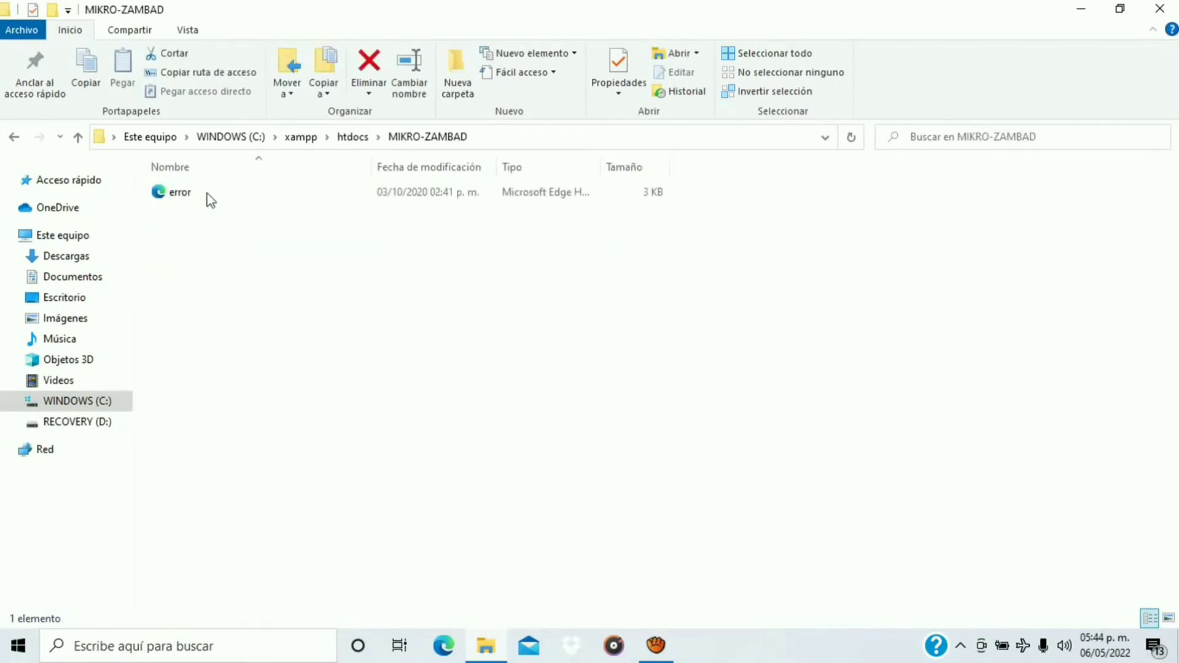
{"action": "double_click", "coordinate": [205, 192]}
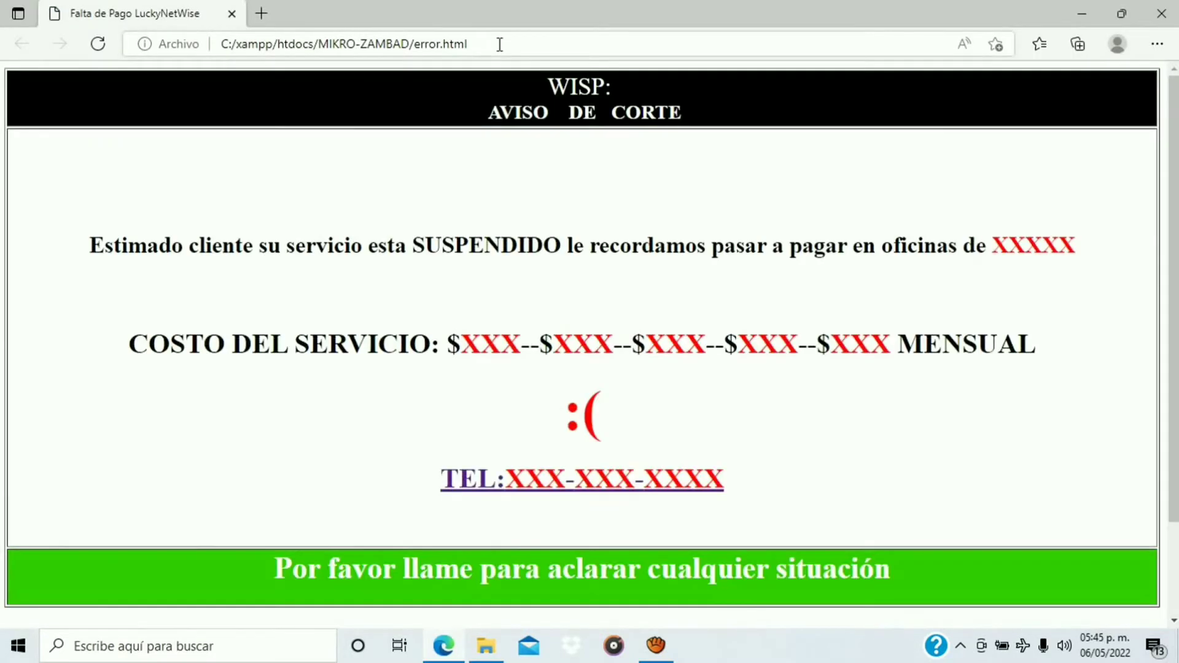
Copy the /MIKRO-ZAMBAD/error.html part of the error page's address, and close the browser and the MIKRO-ZAMBAD folder
{"action": "left_click_drag", "start_coordinate": [467, 44], "coordinate": [320, 38]}
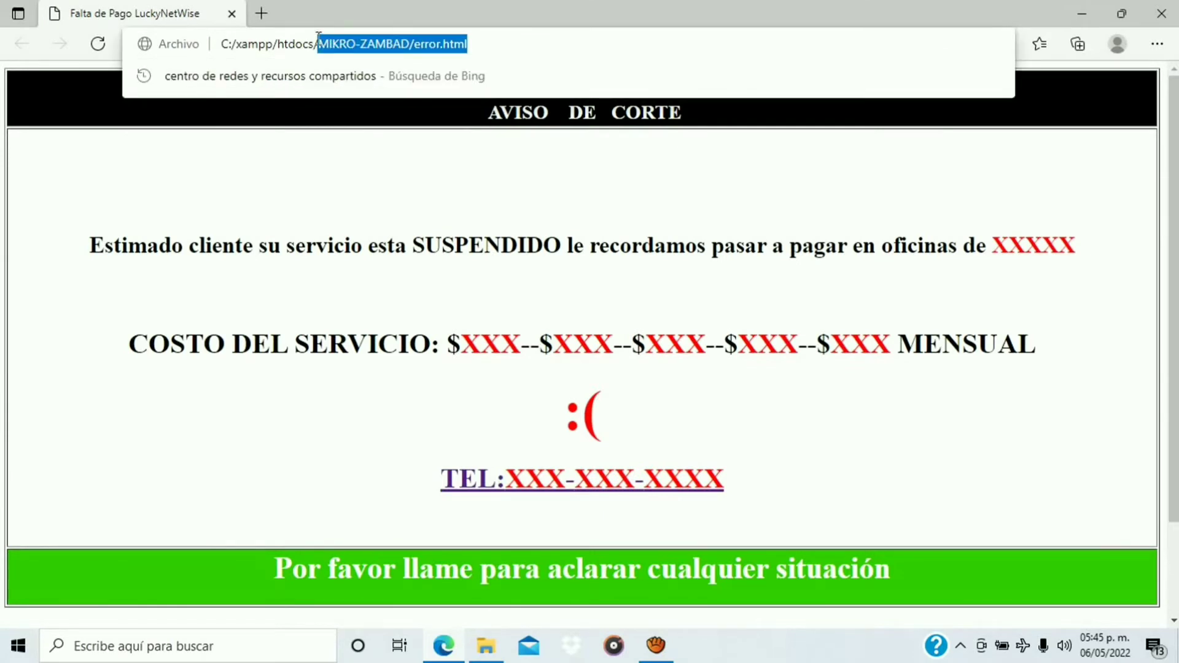
{"action": "right_click", "coordinate": [355, 46]}
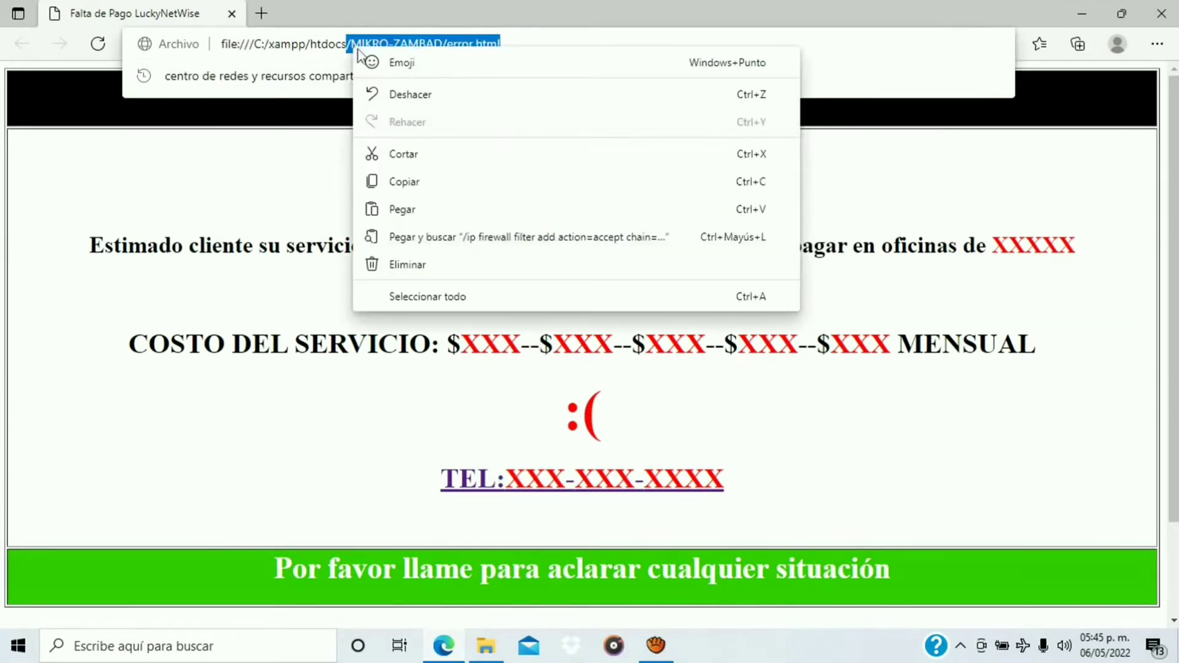
{"action": "left_click", "coordinate": [397, 182]}
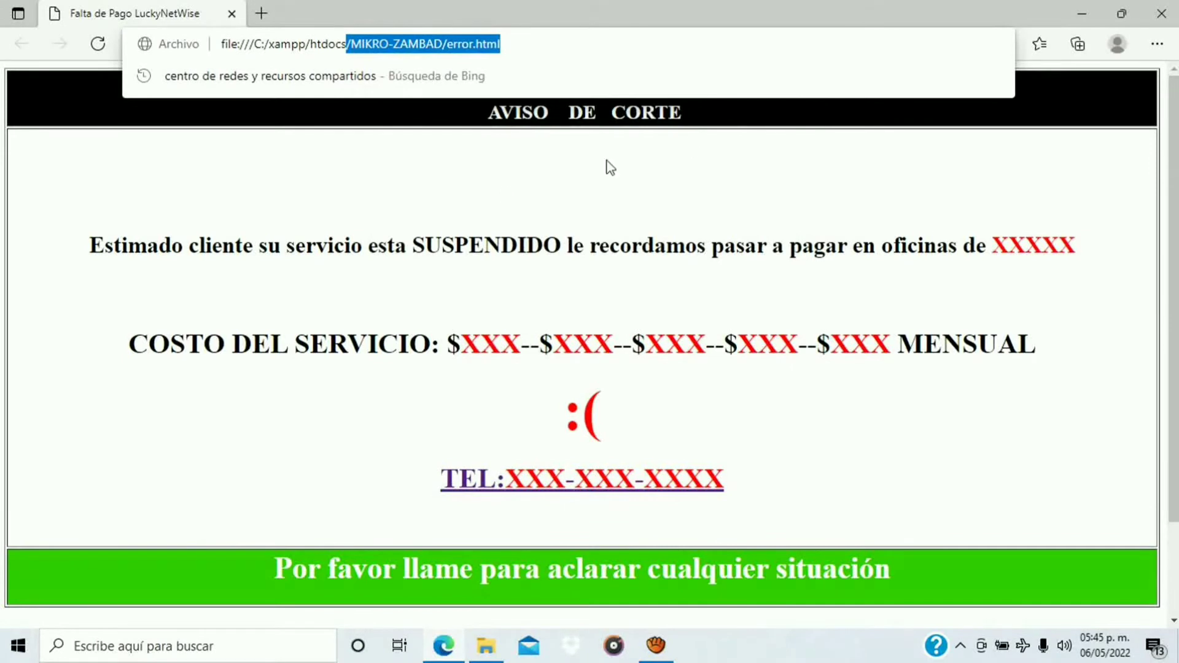
{"action": "left_click", "coordinate": [1161, 8]}
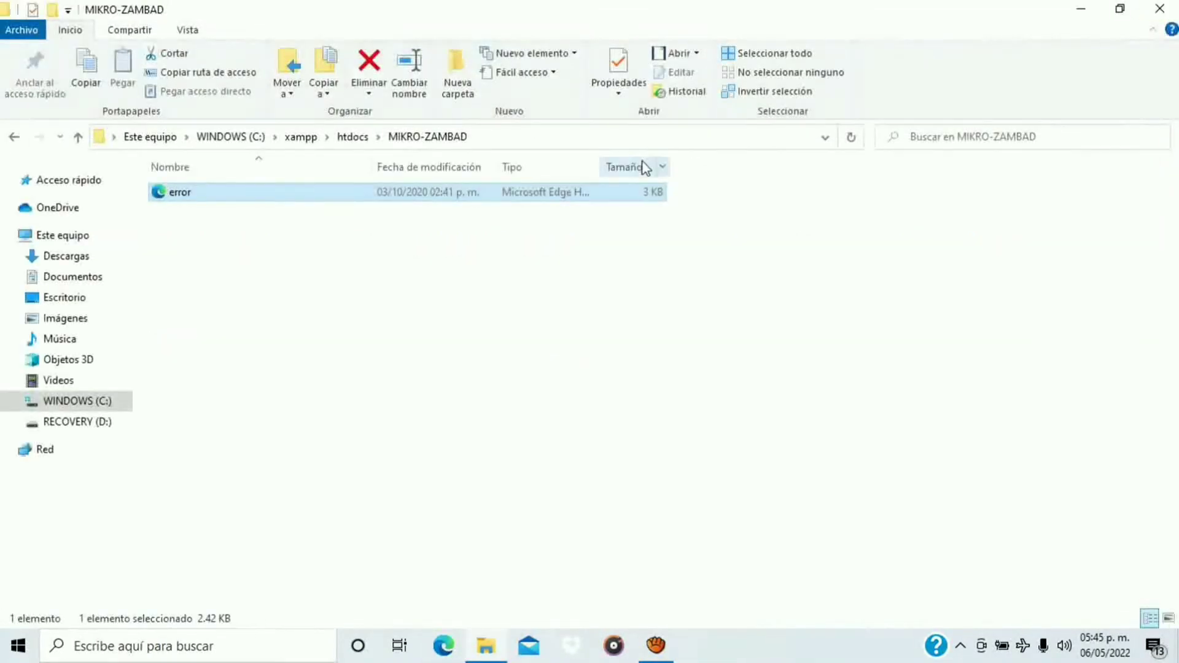
{"action": "left_click", "coordinate": [1169, 14]}
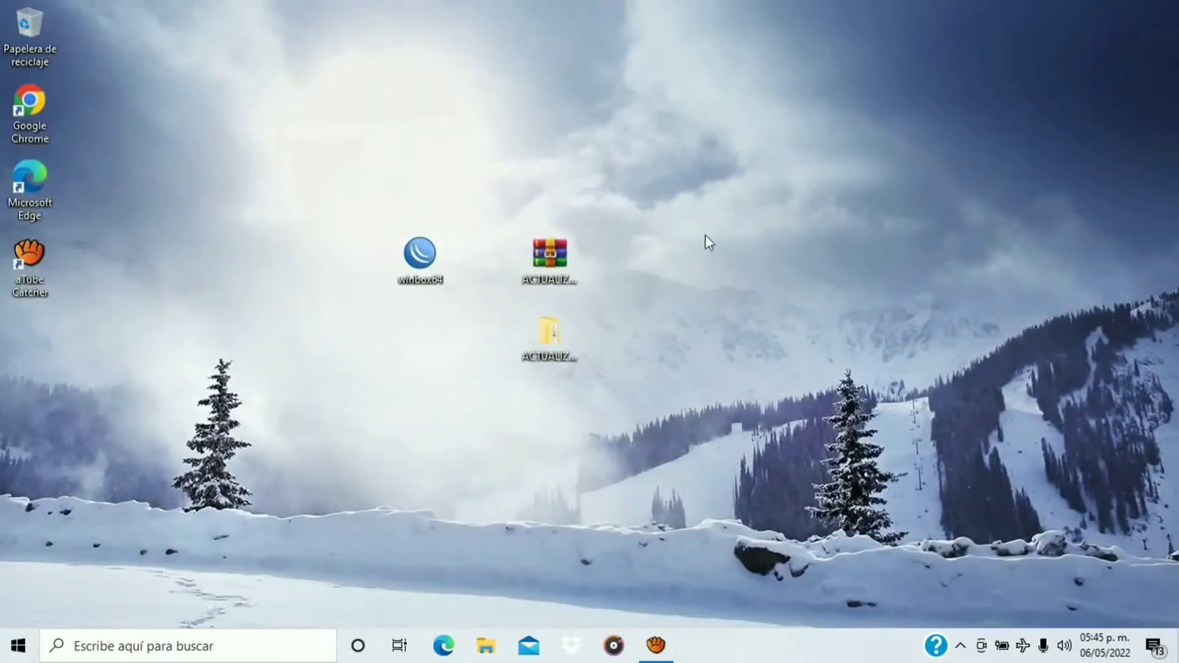
Start WinBox from the desktop, connect to the router as admin, and open the web proxy access list
{"action": "double_click", "coordinate": [422, 263]}
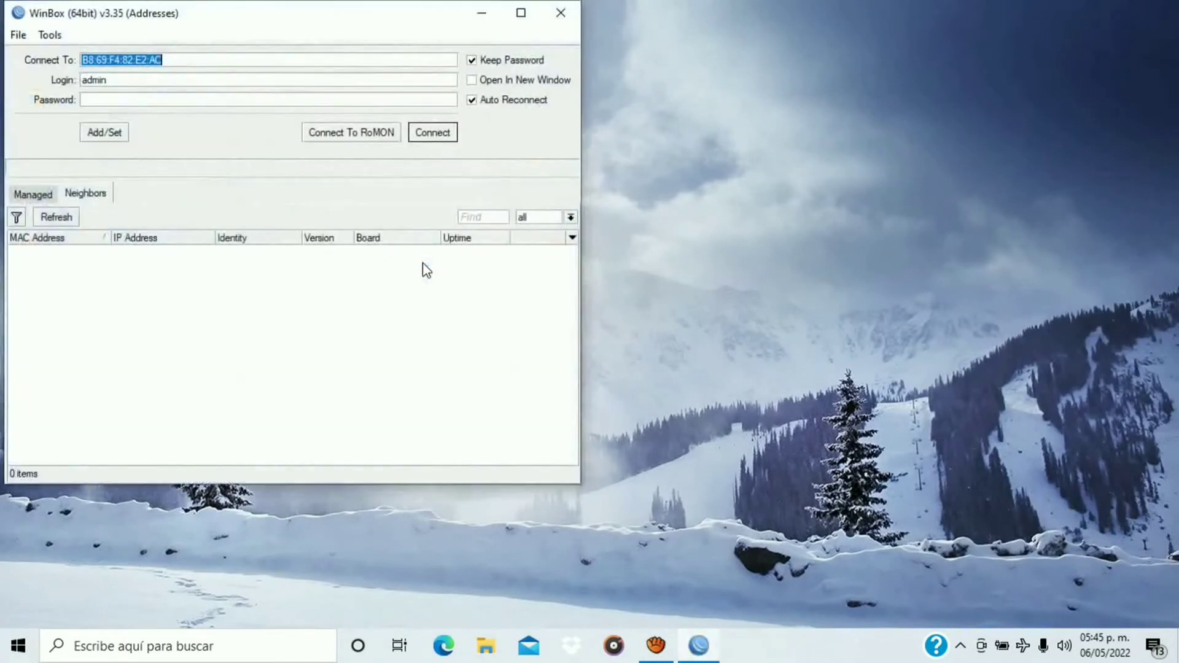
{"action": "left_click", "coordinate": [454, 132]}
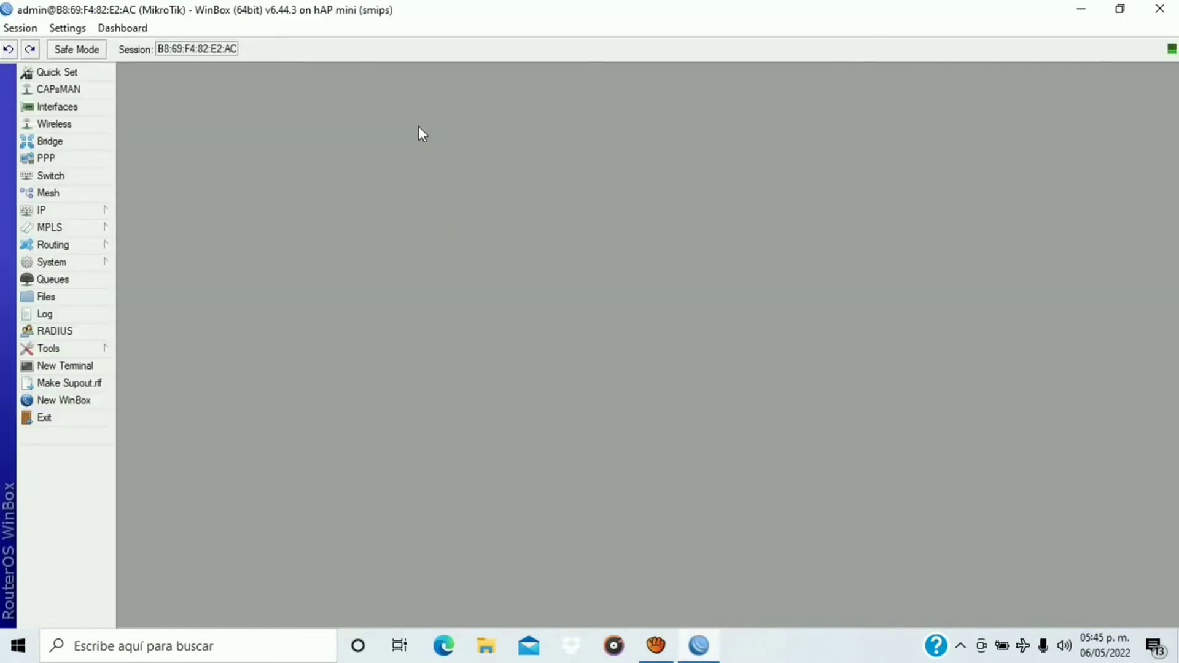
{"action": "left_click", "coordinate": [106, 212]}
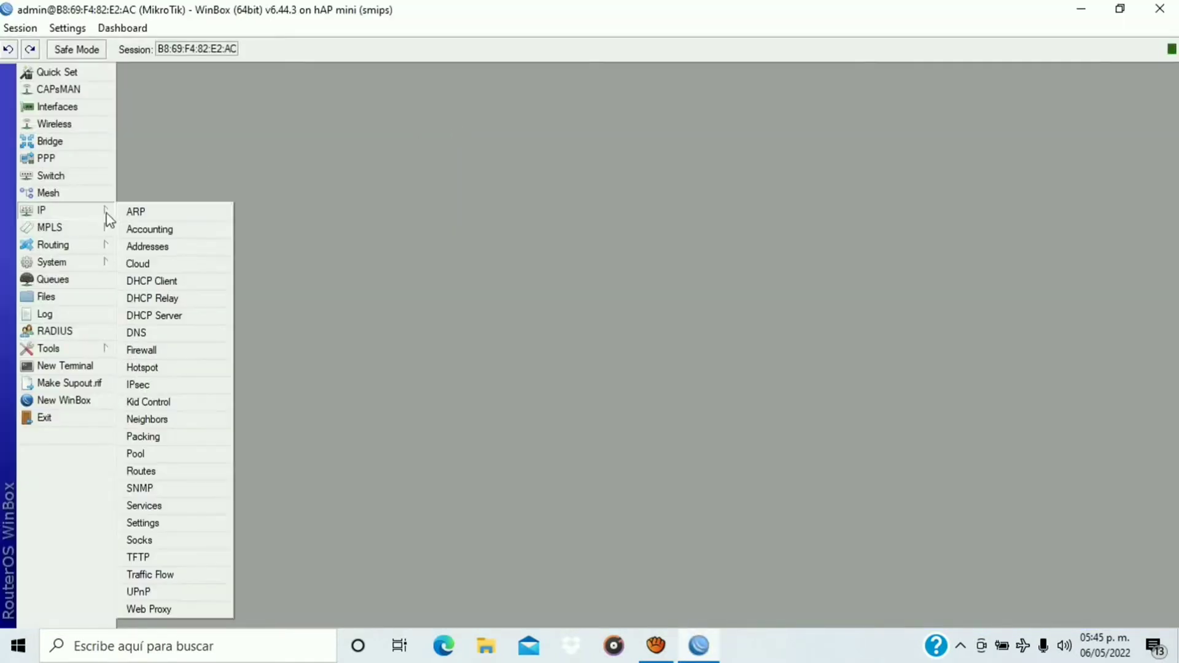
{"action": "left_click", "coordinate": [165, 611]}
{"action": "left_click", "coordinate": [785, 280]}
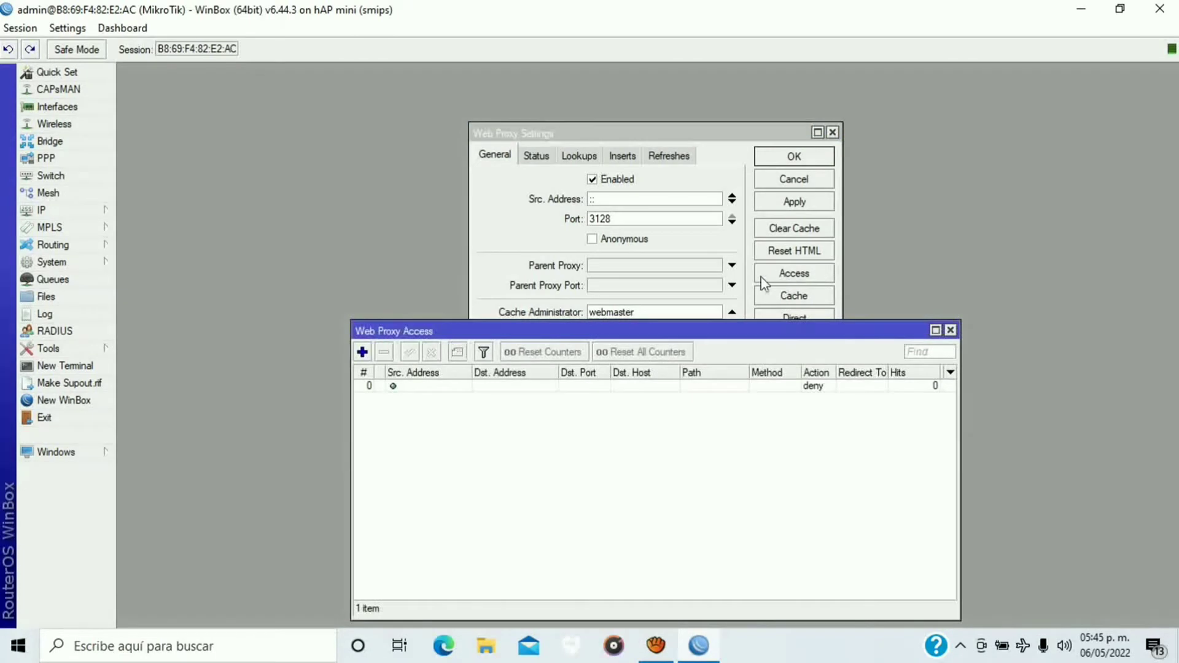
Set the deny rule's redirect target to 172.16.1.254/MIKRO-ZAMBAD/error.html, pasting the copied page path after the IP address
{"action": "left_click", "coordinate": [411, 388]}
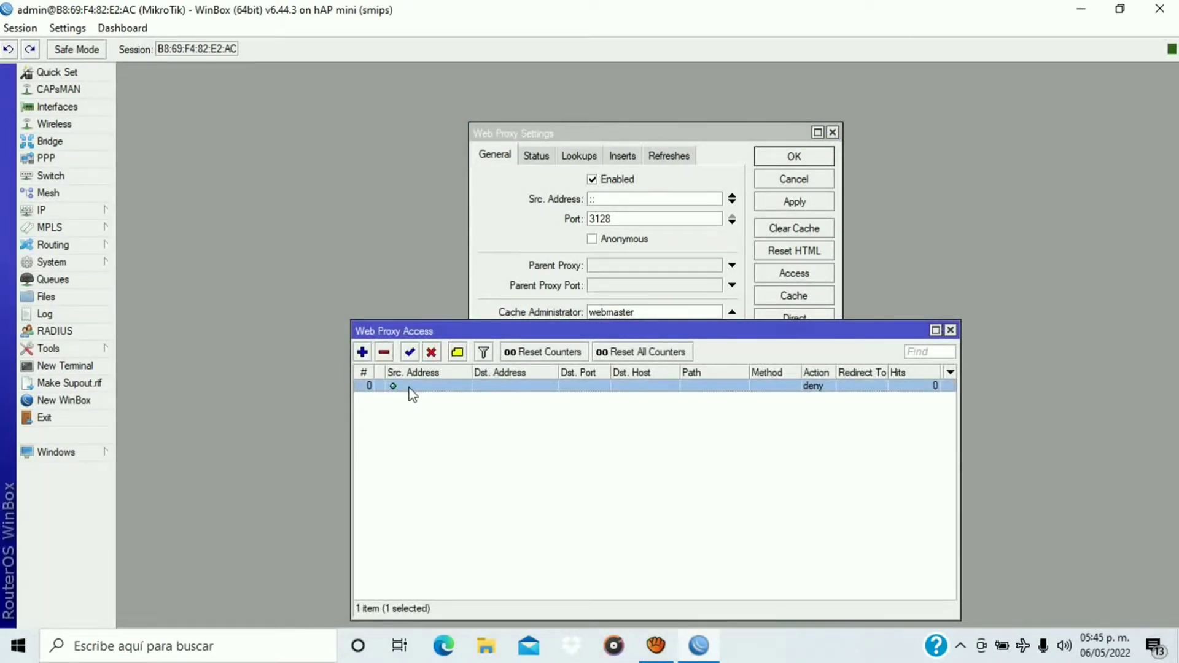
{"action": "double_click", "coordinate": [409, 388]}
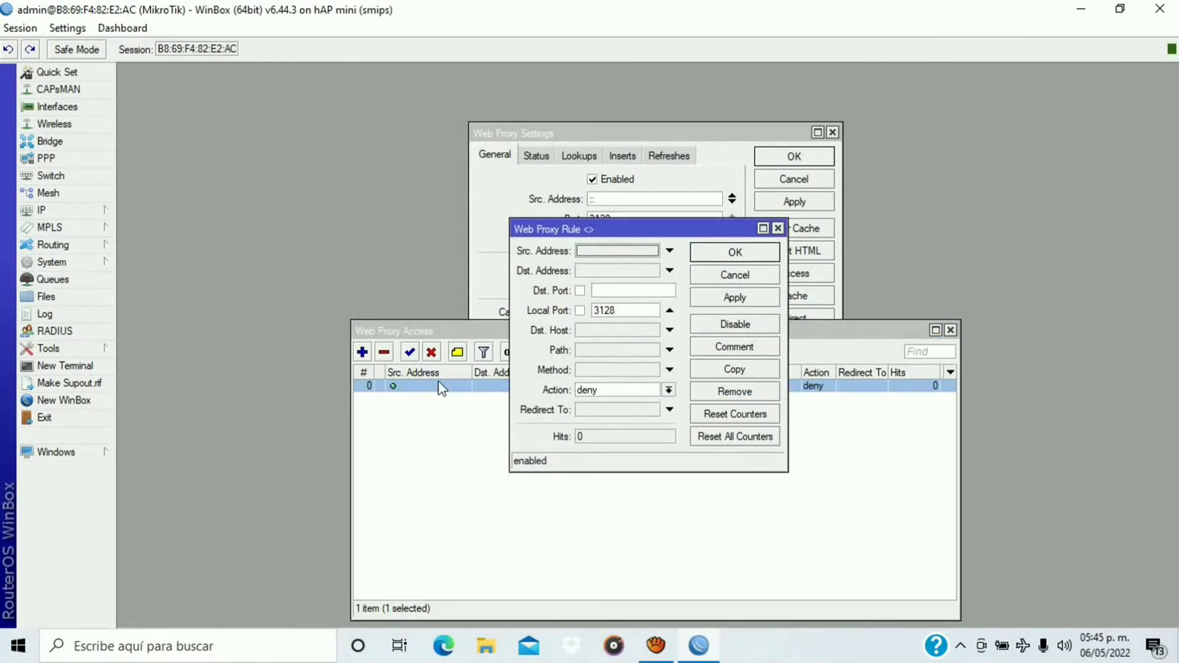
{"action": "left_click", "coordinate": [763, 228]}
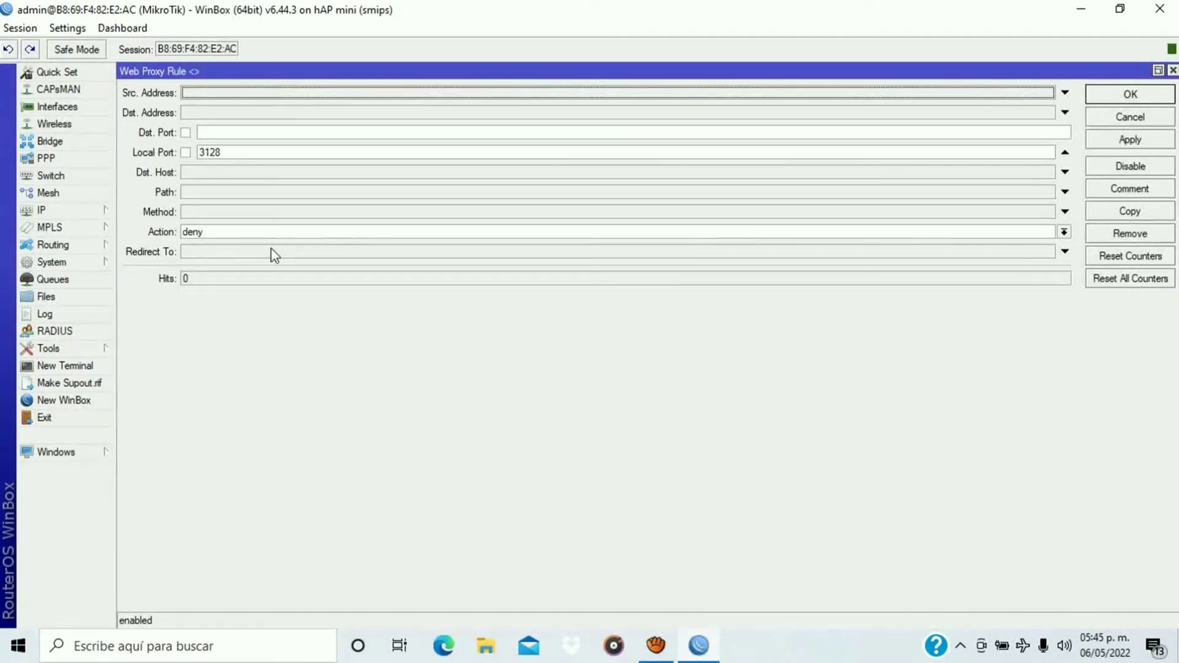
{"action": "left_click", "coordinate": [225, 251]}
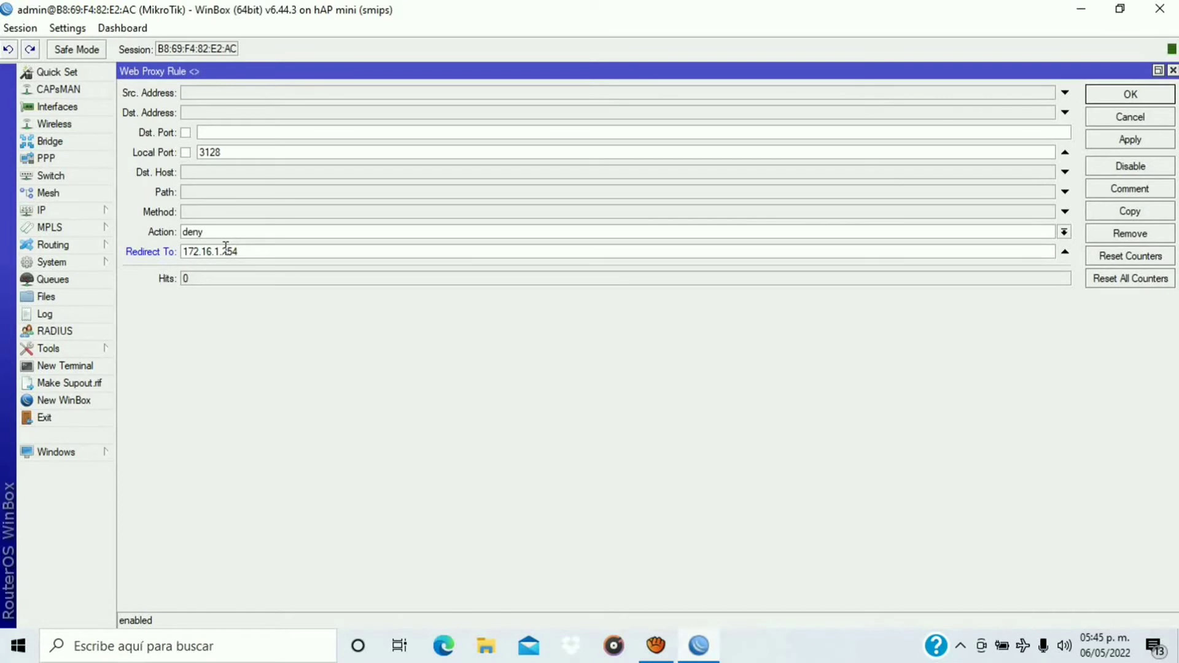
{"action": "right_click", "coordinate": [252, 253]}
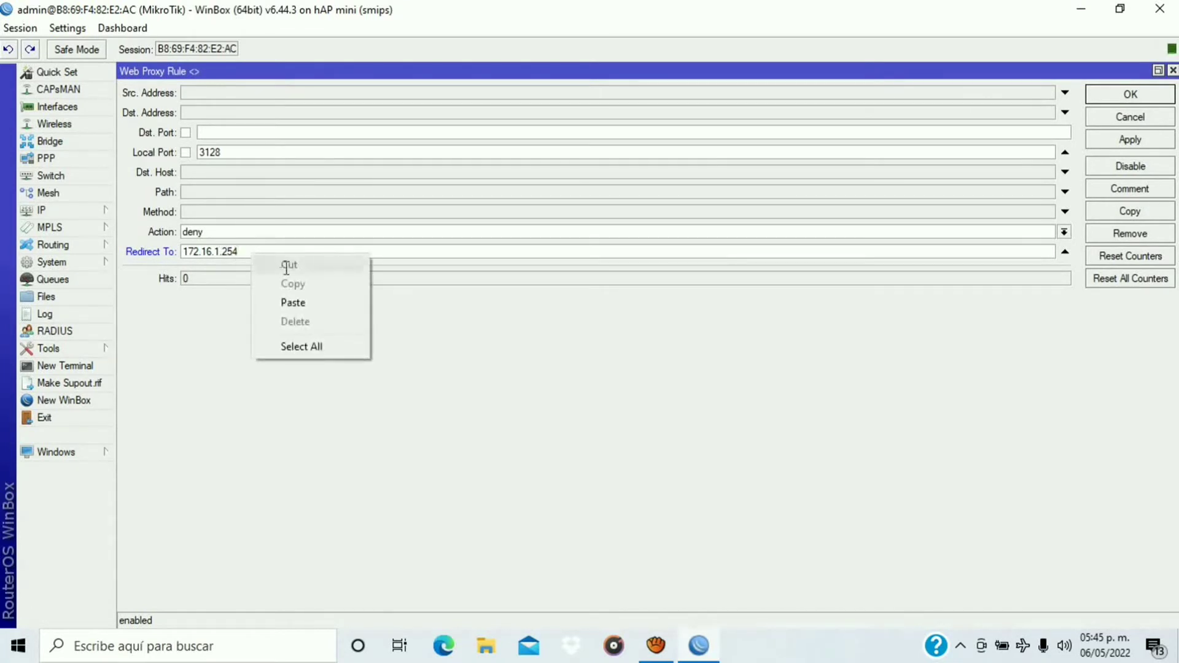
{"action": "left_click", "coordinate": [296, 302]}
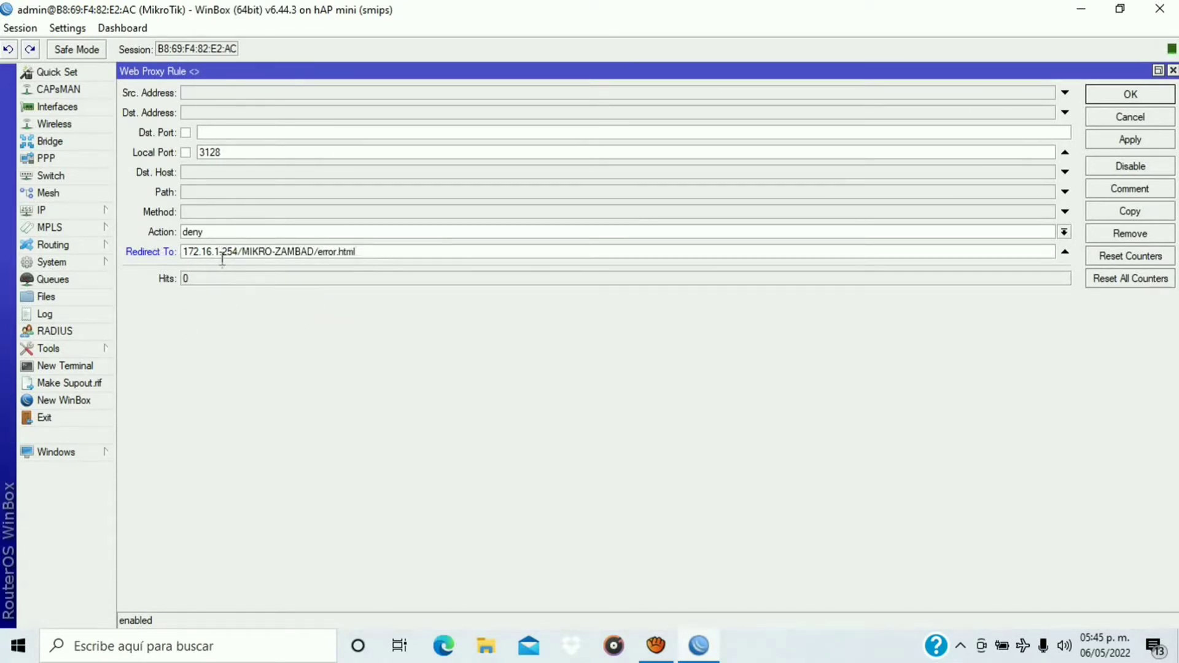
Search Windows for RED and go through the network status settings and Network and Sharing Center to the network adapters
{"action": "left_click", "coordinate": [182, 642]}
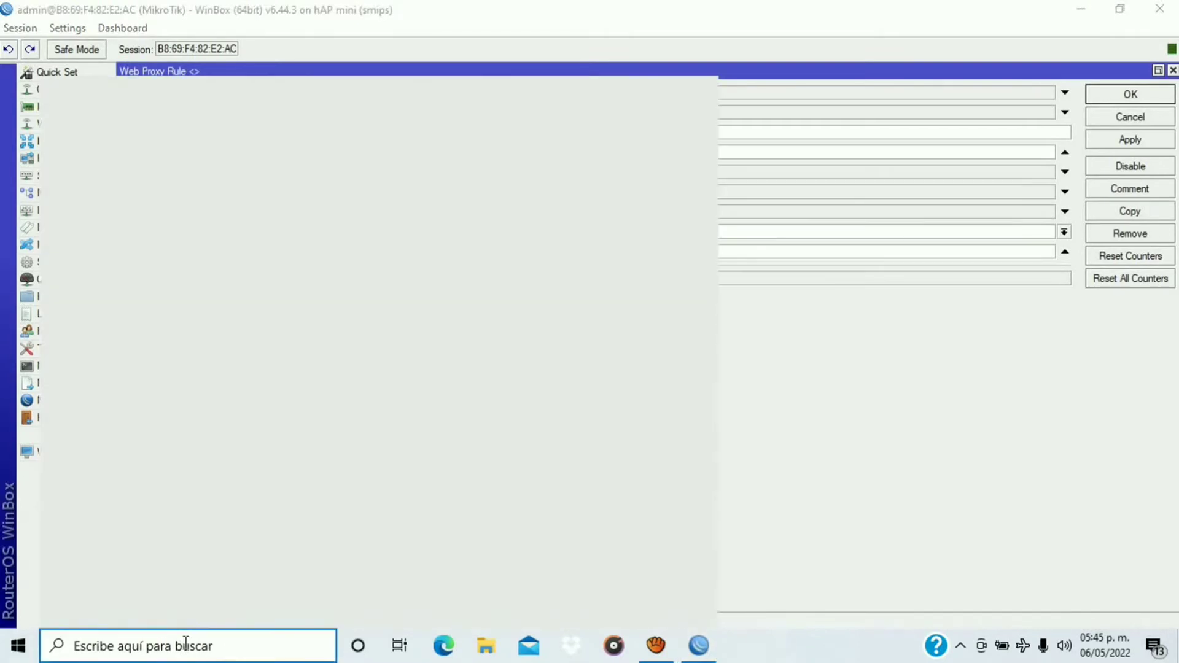
{"action": "type", "text": "RED"}
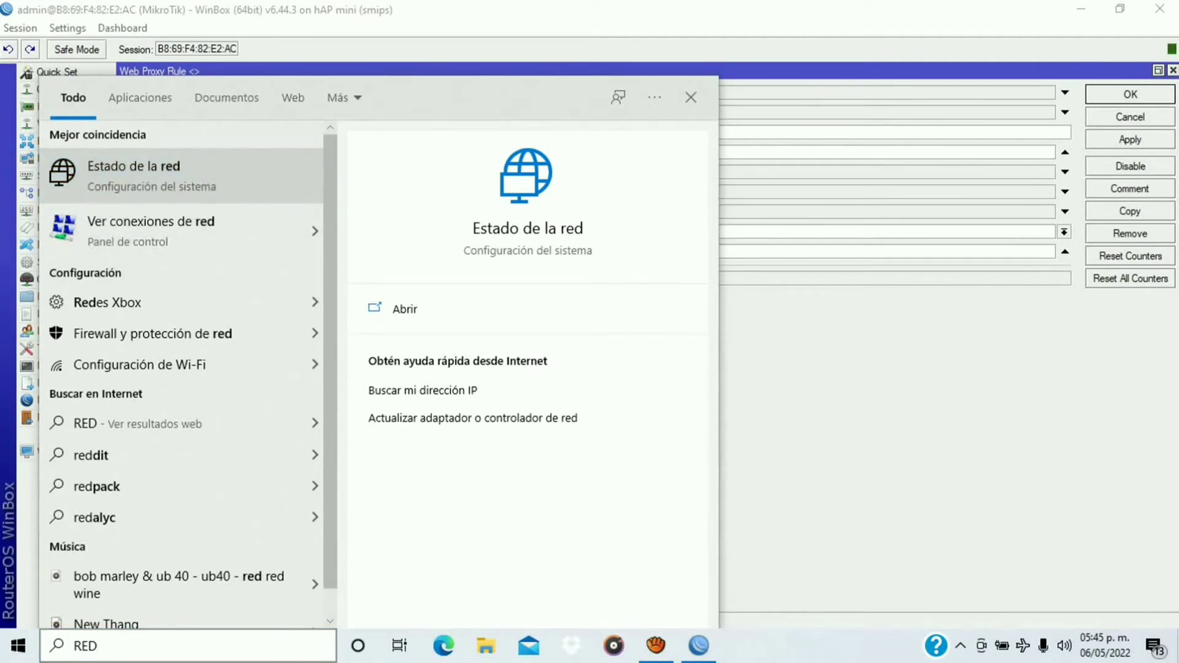
{"action": "key", "text": "Return"}
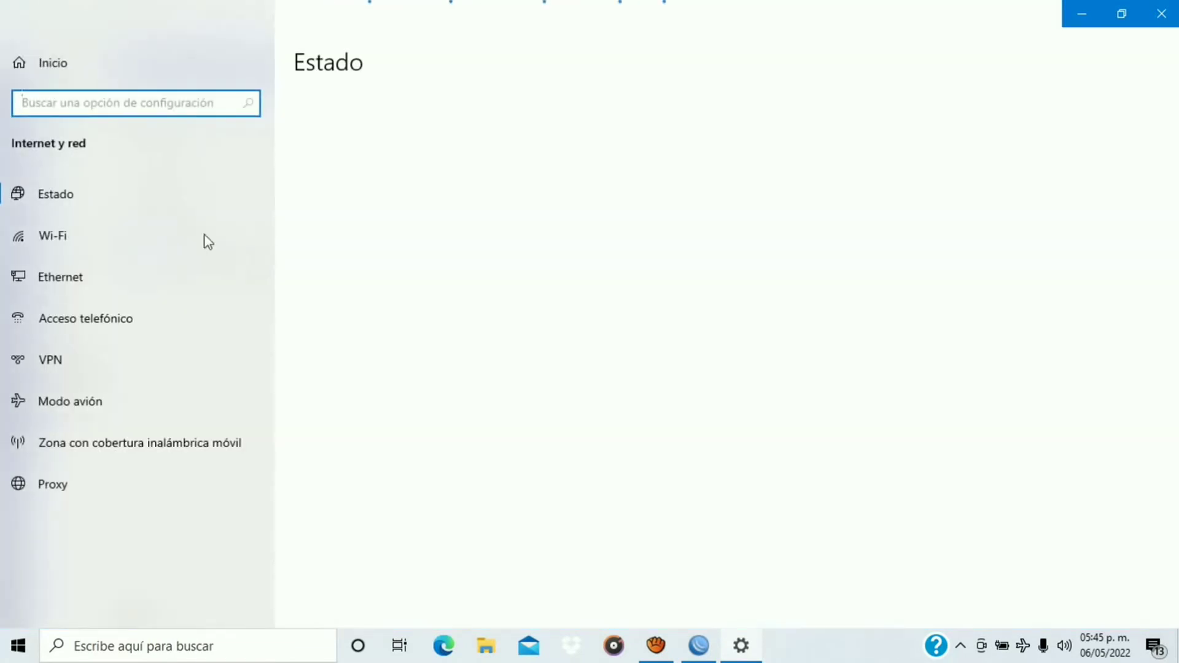
{"action": "scroll", "coordinate": [389, 307], "scroll_direction": "down", "scroll_amount": 3}
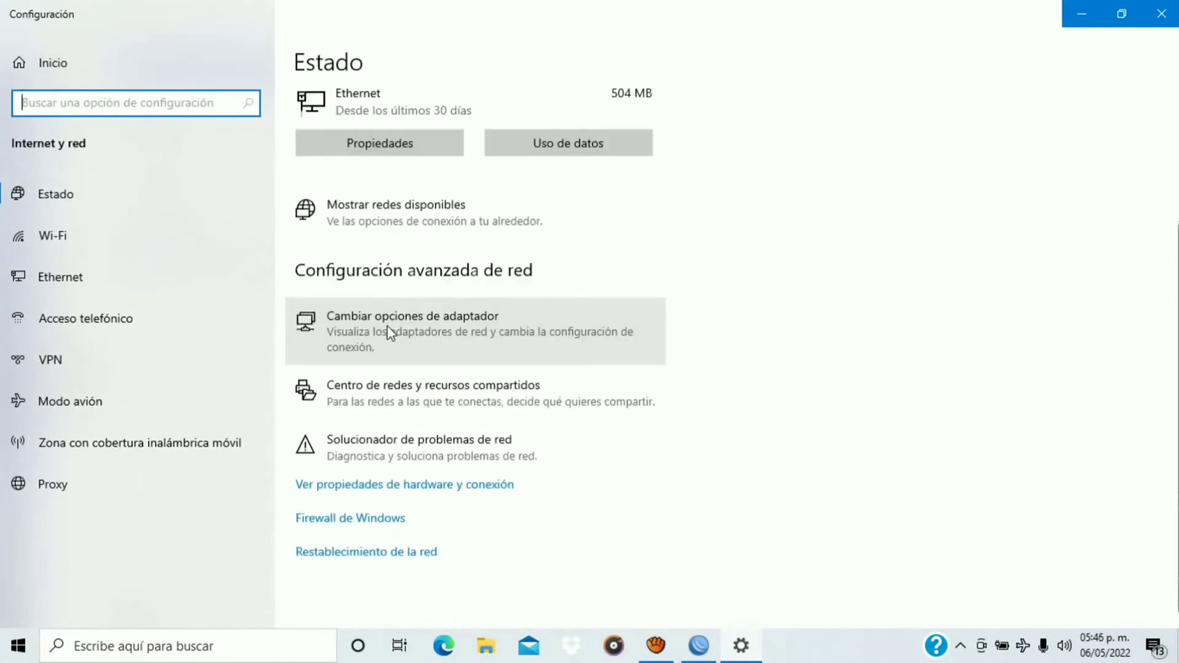
{"action": "left_click", "coordinate": [400, 385]}
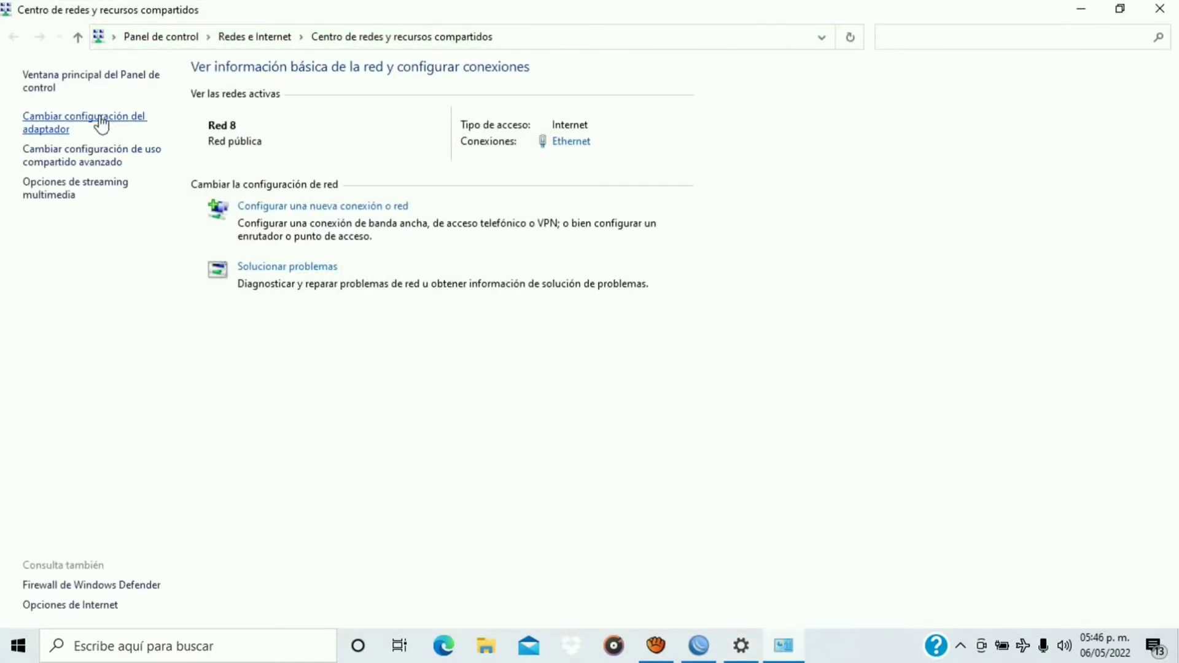
{"action": "left_click", "coordinate": [102, 124]}
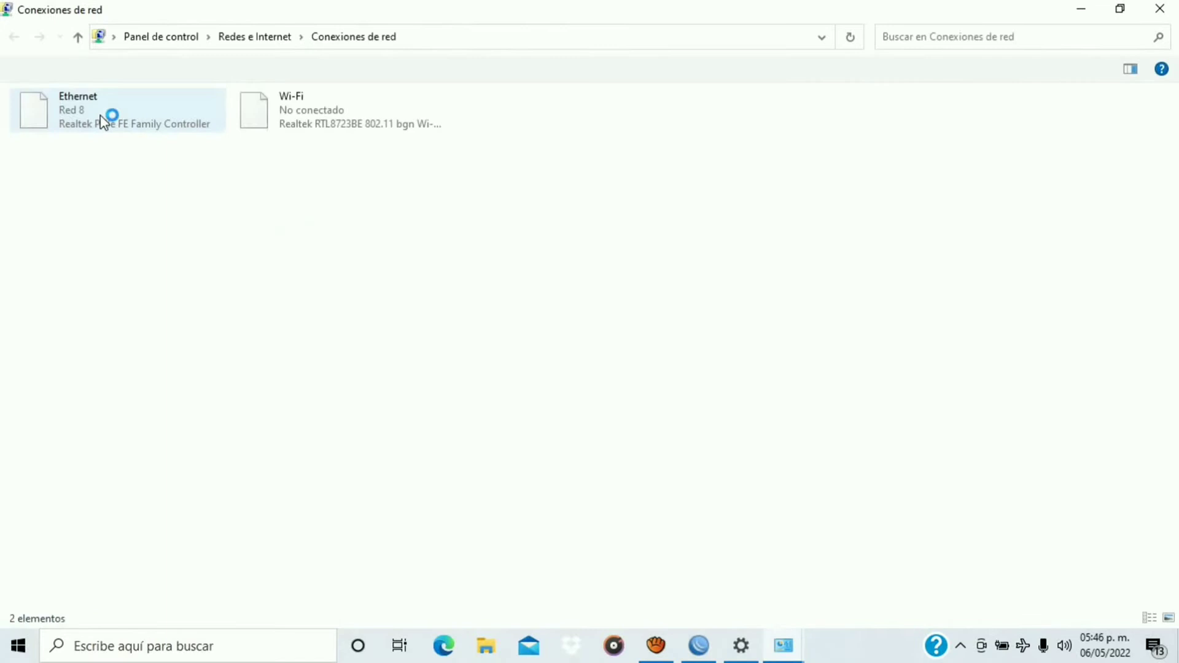
Examine the IPv4 (TCP/IPv4) properties of the Ethernet adapter for the computer's IP address
{"action": "left_click", "coordinate": [92, 104]}
{"action": "right_click", "coordinate": [92, 104]}
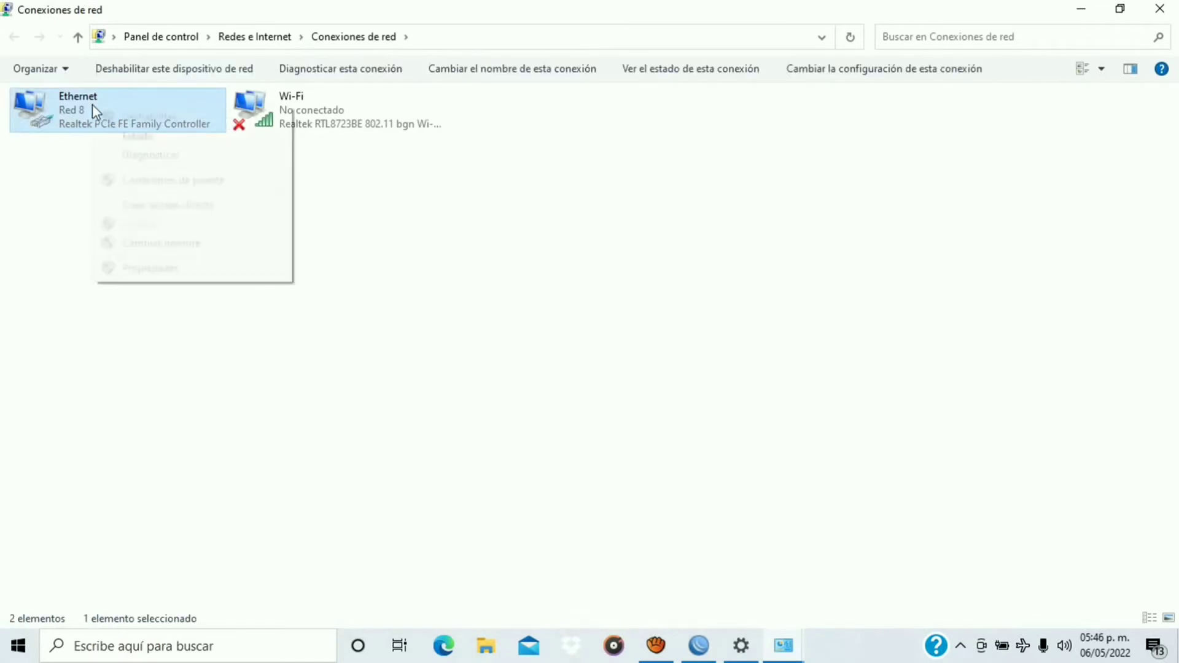
{"action": "left_click", "coordinate": [161, 268]}
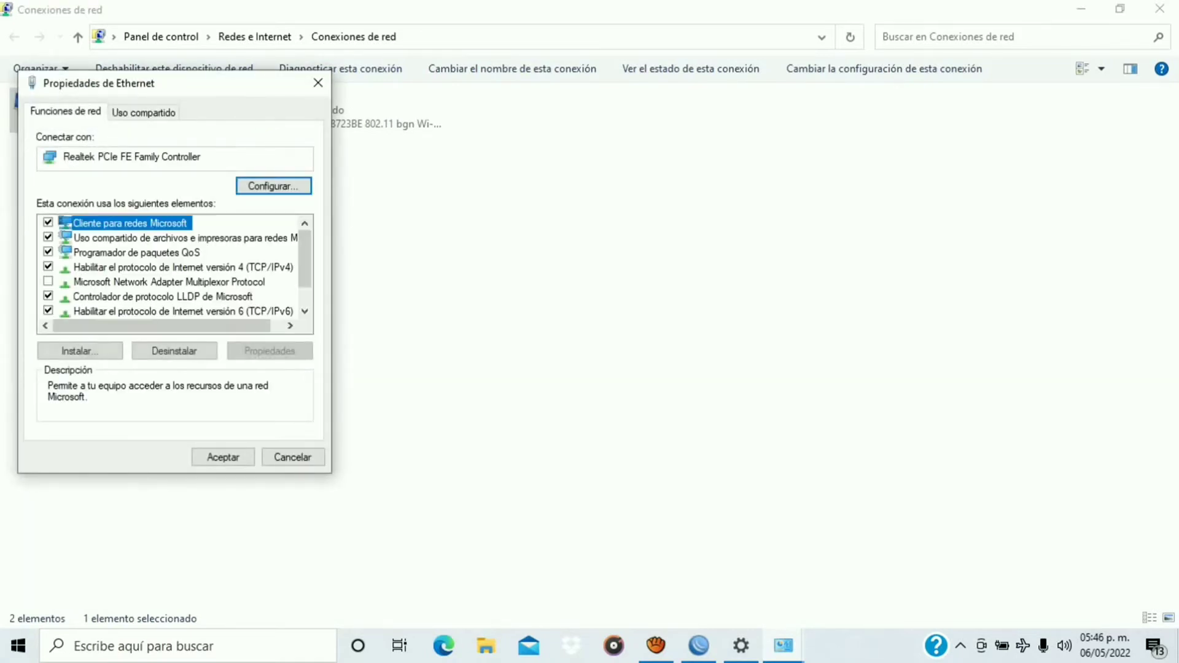
{"action": "left_click", "coordinate": [183, 267]}
{"action": "left_click", "coordinate": [270, 350]}
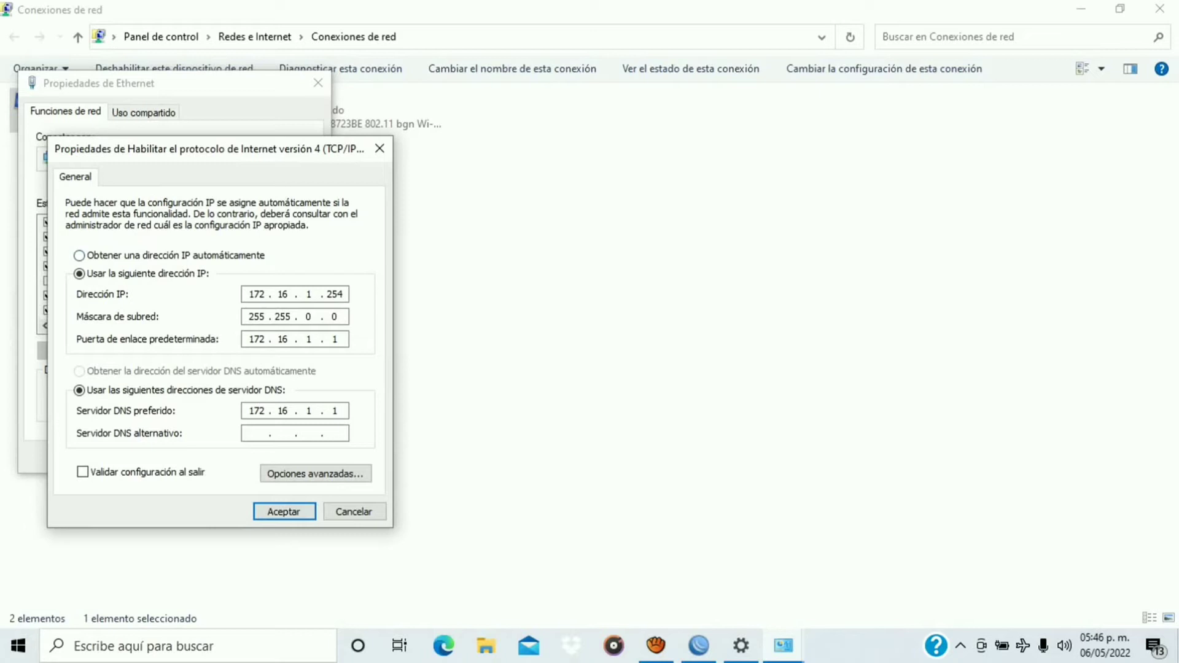
Switch back to WinBox, save the deny rule with its redirect, and close the web proxy windows and WinBox
{"action": "left_click", "coordinate": [697, 649]}
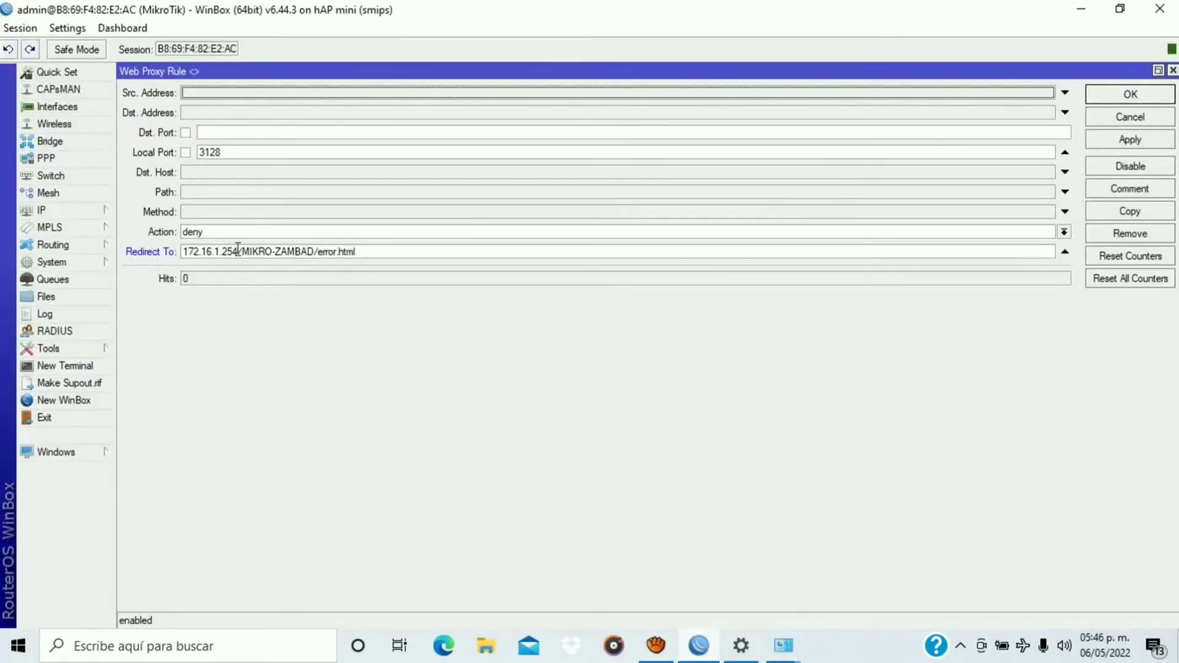
{"action": "left_click_drag", "start_coordinate": [237, 251], "coordinate": [163, 248]}
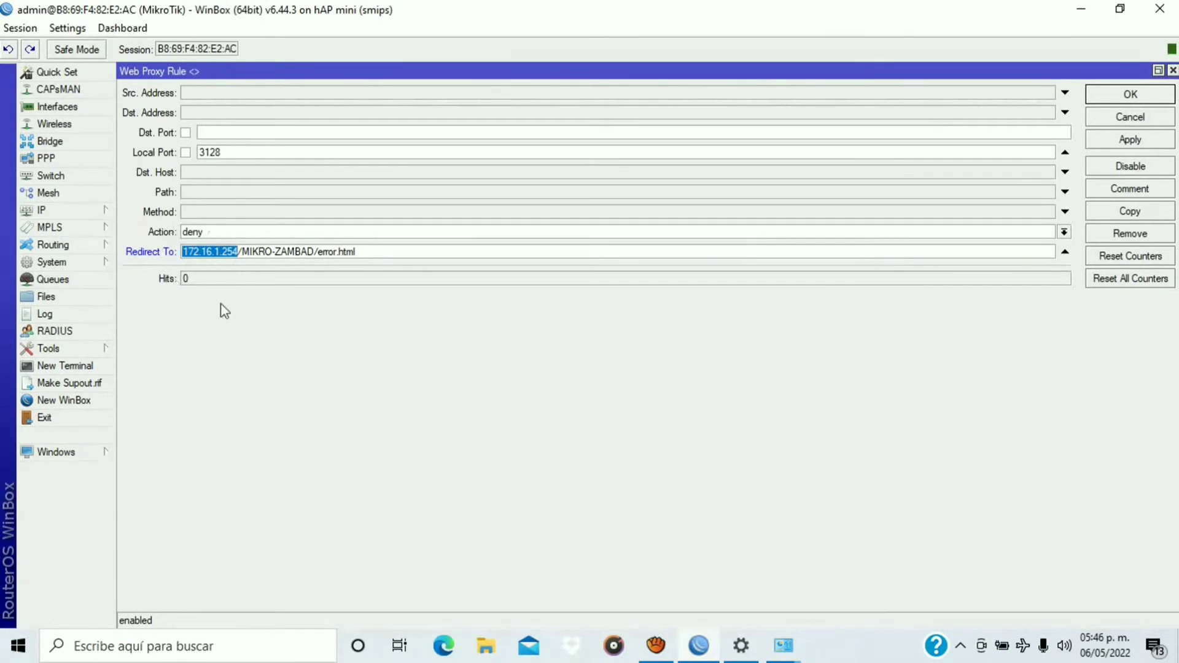
{"action": "left_click", "coordinate": [1111, 97]}
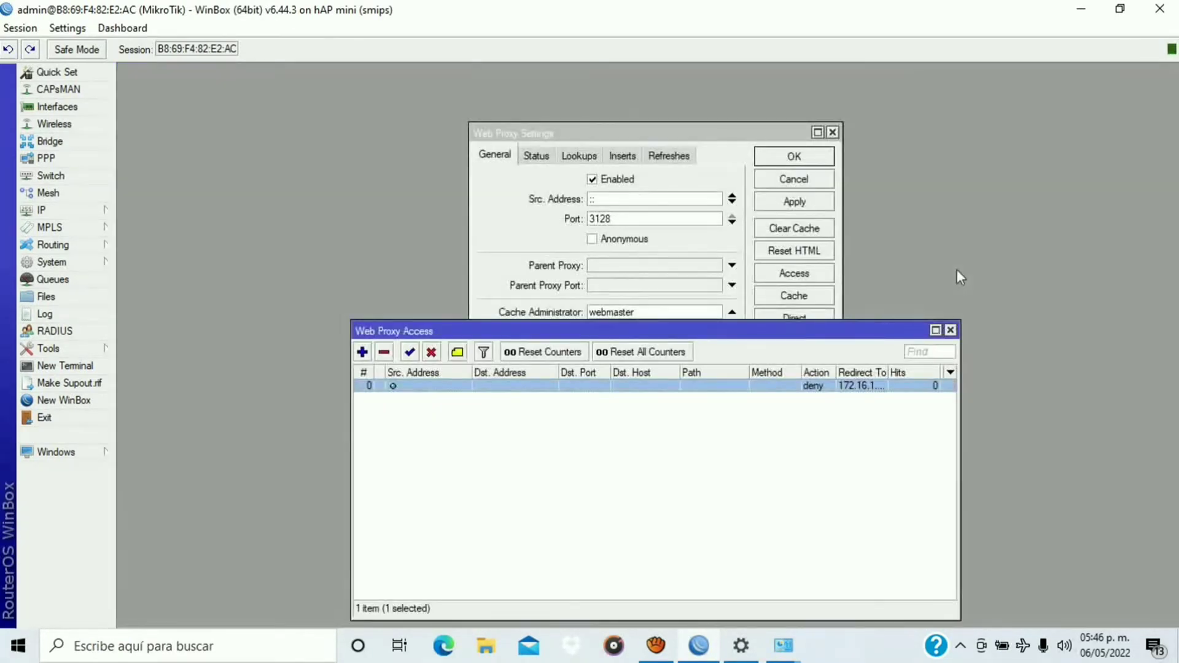
{"action": "left_click", "coordinate": [949, 330]}
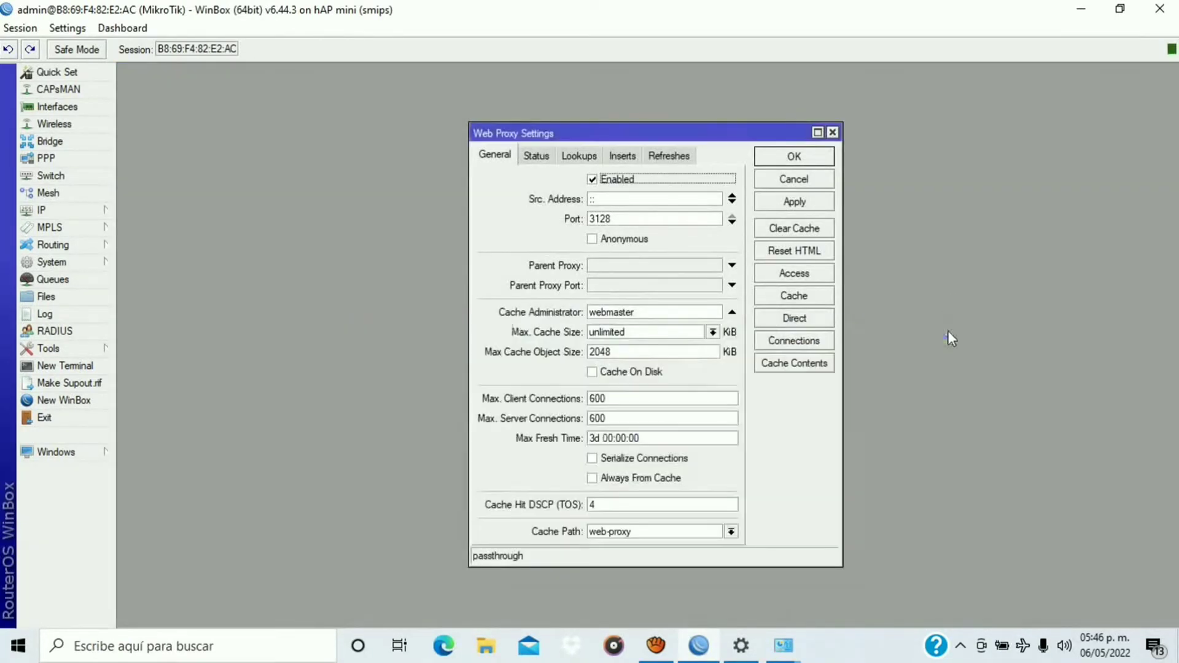
{"action": "left_click", "coordinate": [831, 133]}
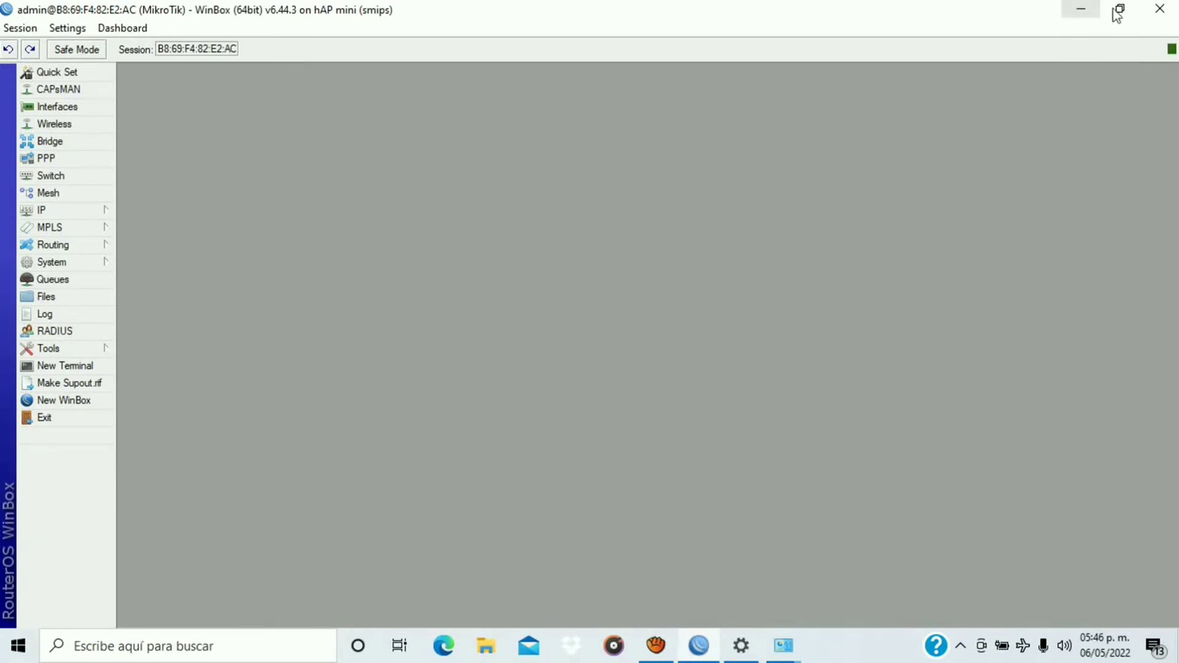
{"action": "left_click", "coordinate": [1159, 8]}
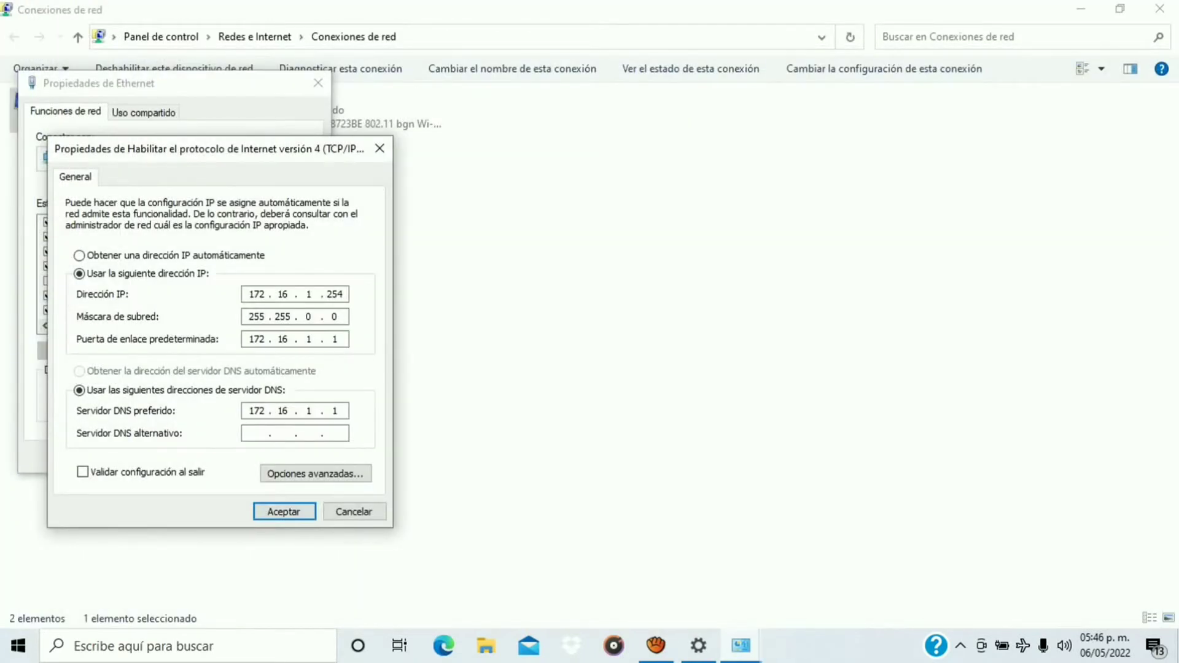
Close the IPv4 and Ethernet properties without changes, and close all the network settings windows to return to the desktop
{"action": "left_click", "coordinate": [379, 148]}
{"action": "left_click", "coordinate": [318, 83]}
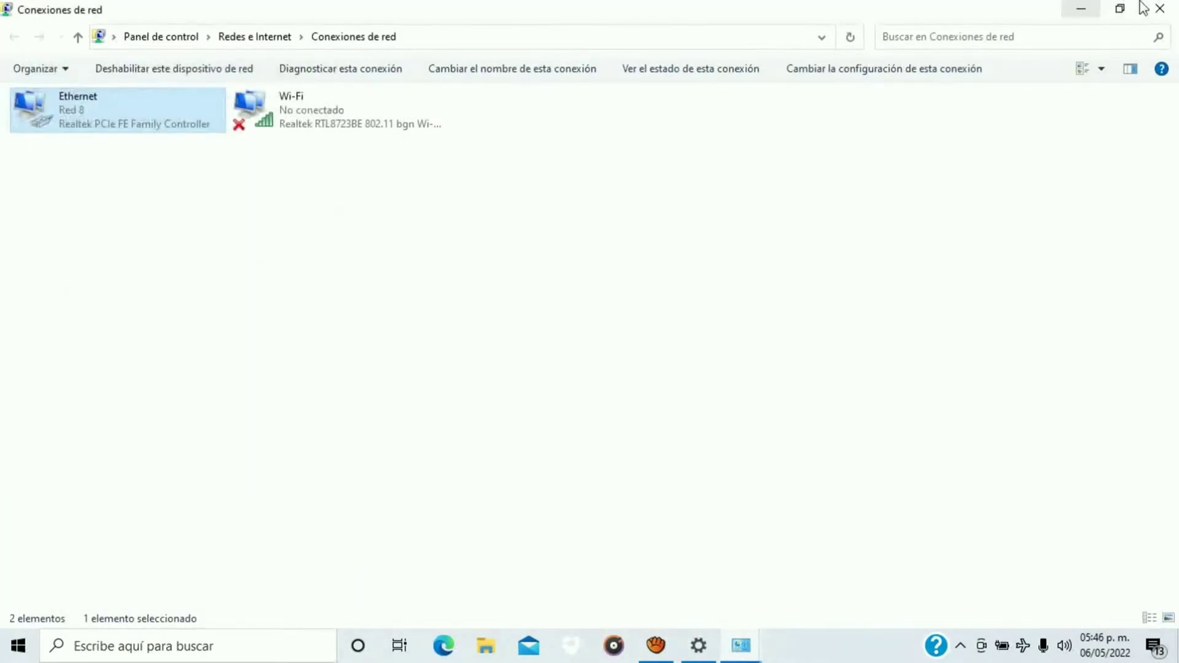
{"action": "left_click", "coordinate": [1159, 9]}
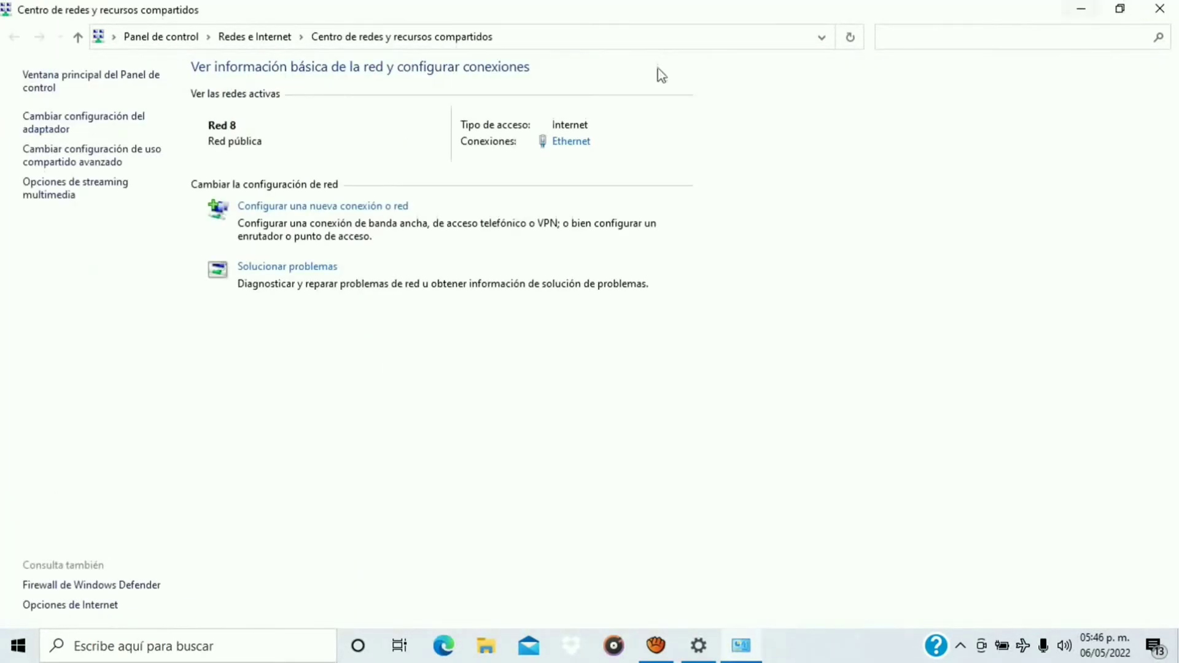
{"action": "left_click", "coordinate": [1161, 9]}
{"action": "left_click", "coordinate": [1161, 9]}
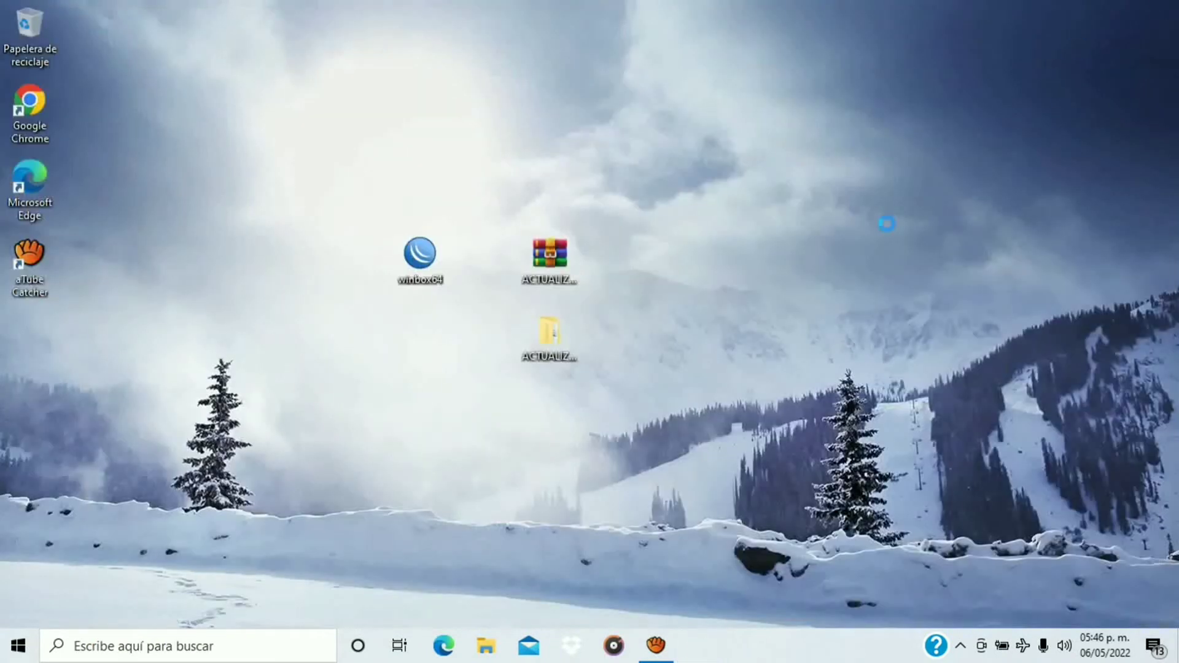
Open the xampp folder on the WINDOWS (C:) drive in File Explorer
{"action": "left_click", "coordinate": [487, 646]}
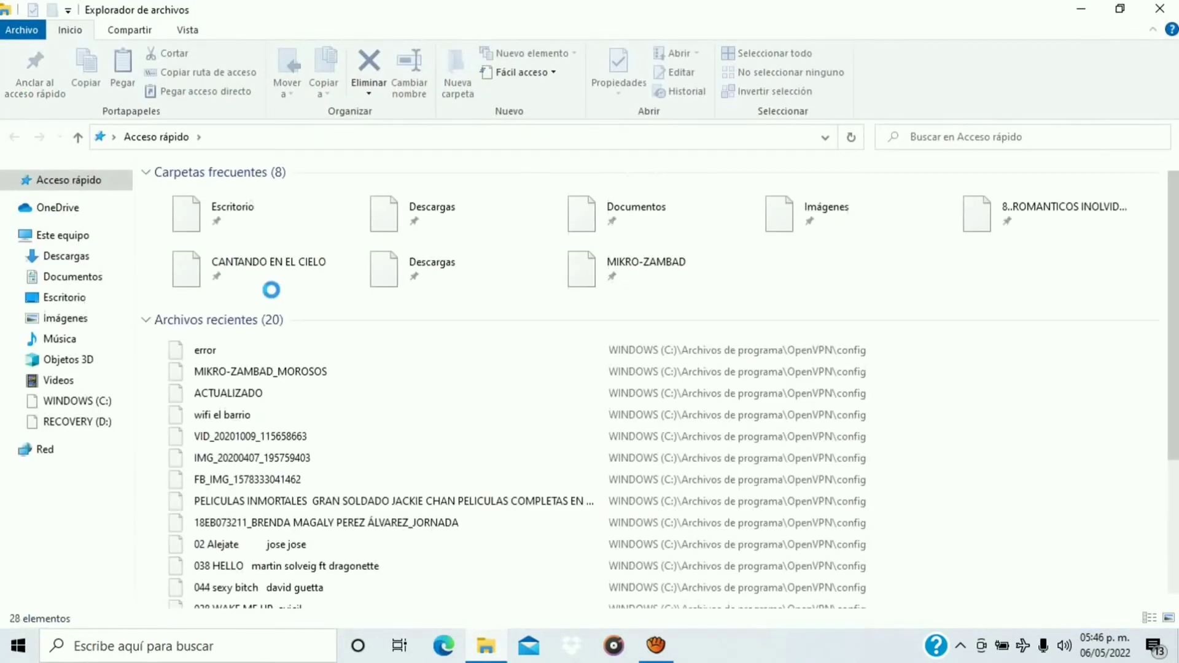
{"action": "left_click", "coordinate": [70, 401]}
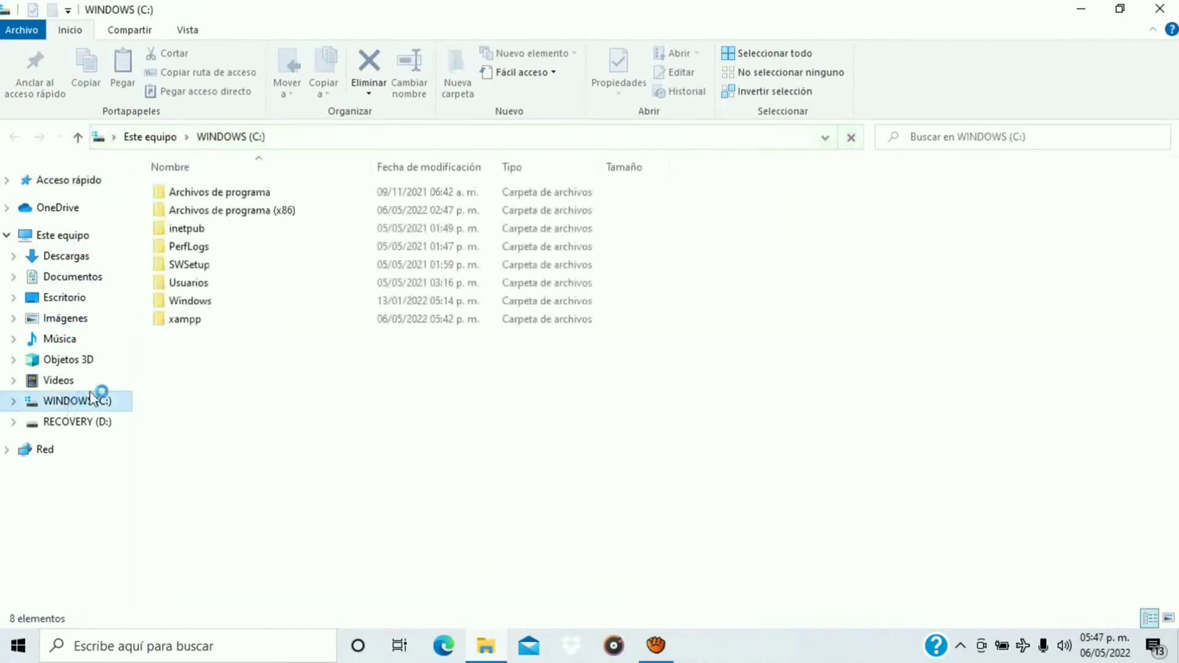
{"action": "left_click", "coordinate": [181, 319]}
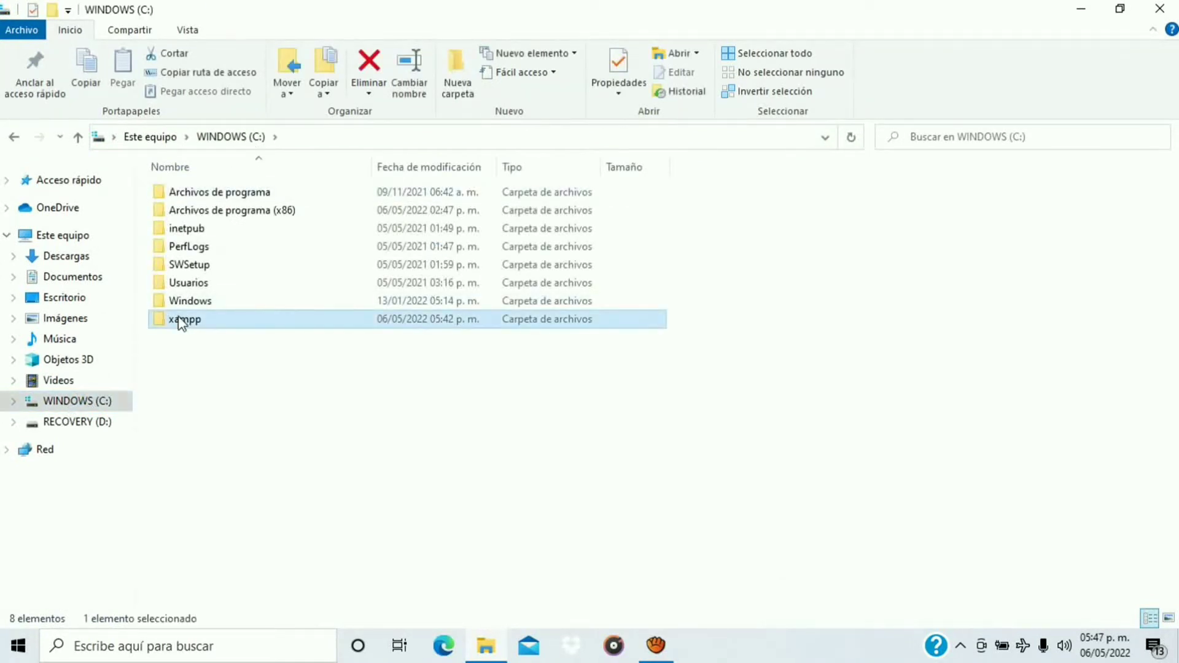
{"action": "double_click", "coordinate": [181, 319]}
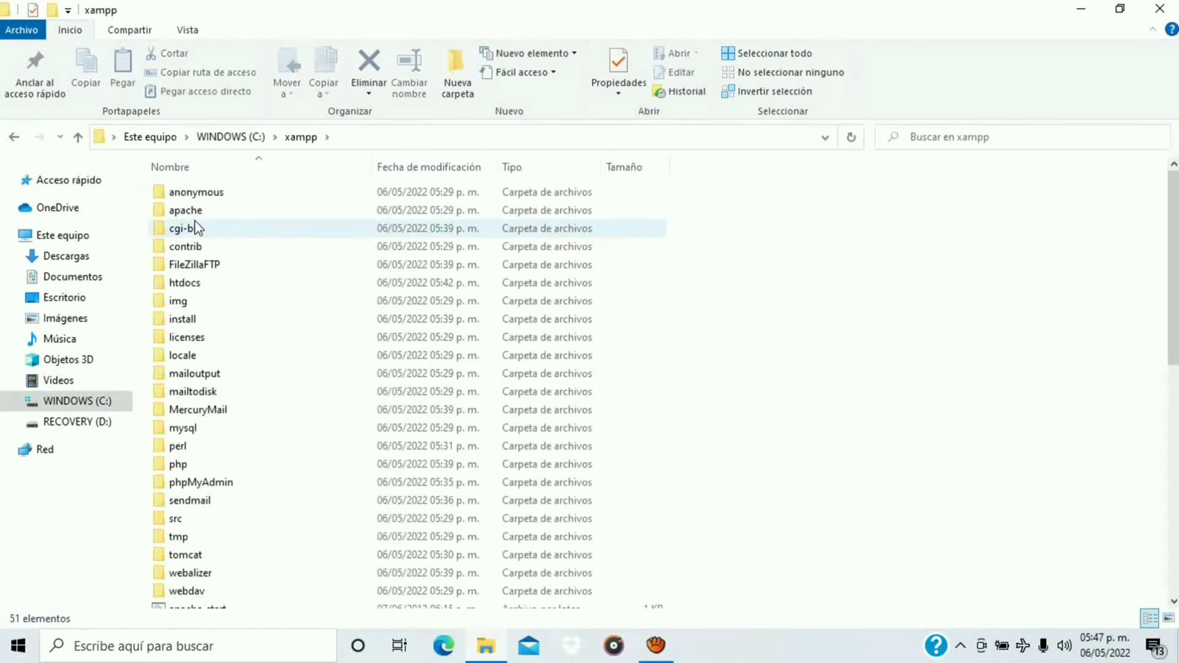
Create a desktop shortcut to the xampp-control application and close File Explorer
{"action": "scroll", "coordinate": [241, 455], "scroll_direction": "down", "scroll_amount": 9}
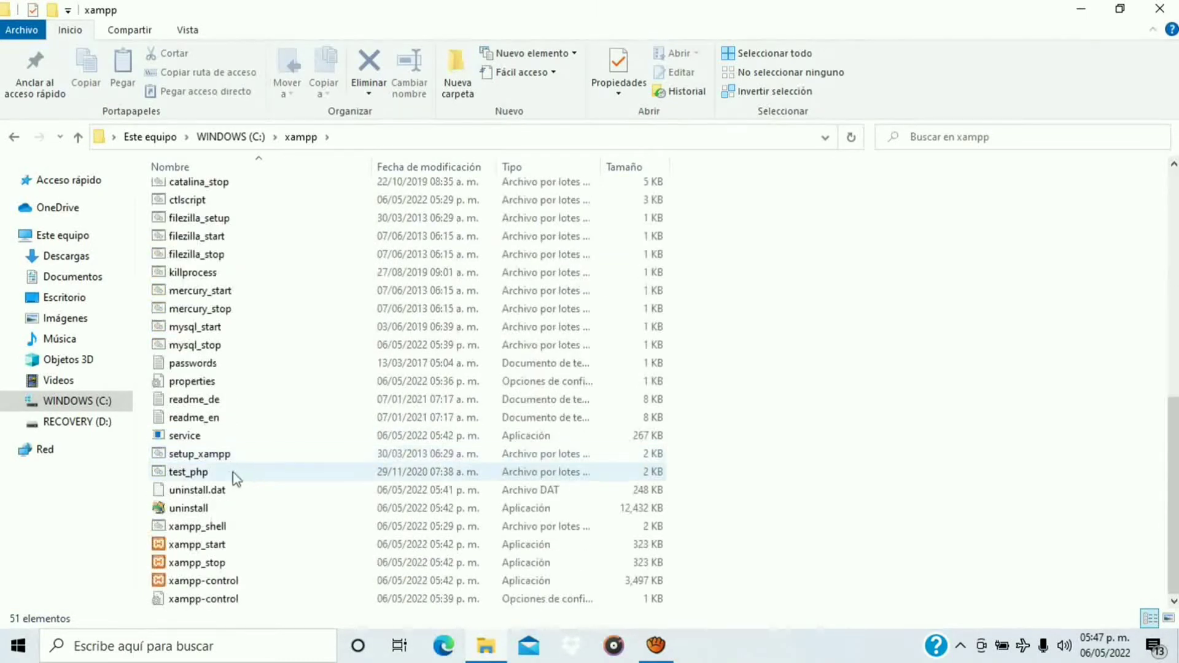
{"action": "left_click", "coordinate": [200, 580]}
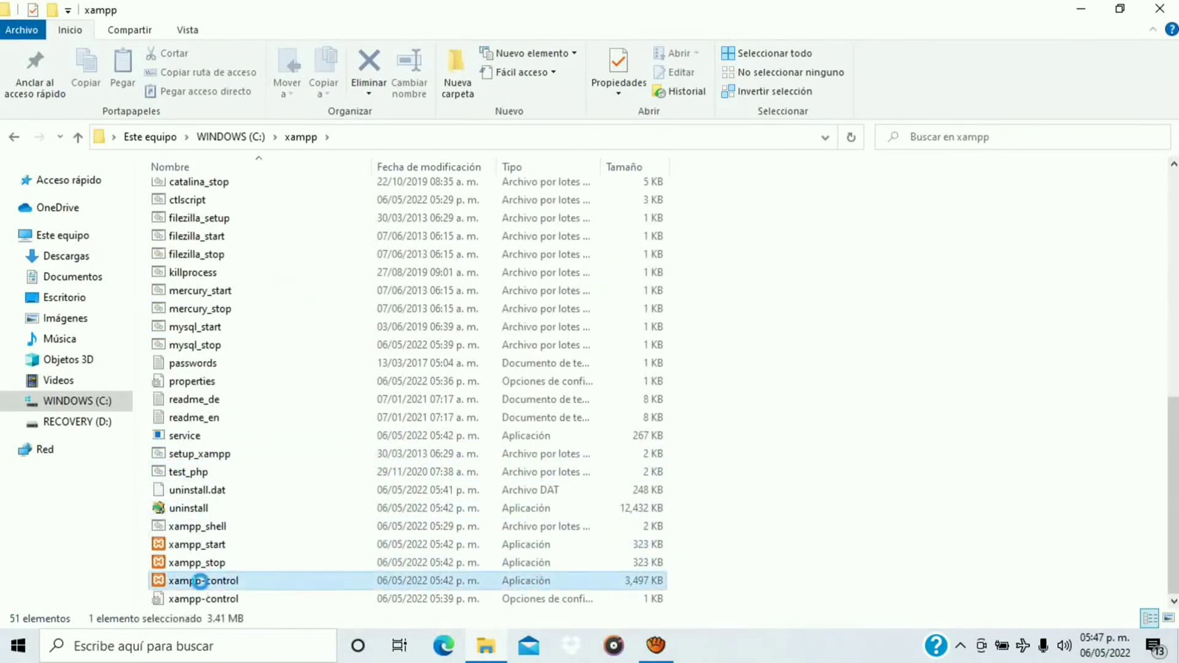
{"action": "right_click", "coordinate": [203, 581]}
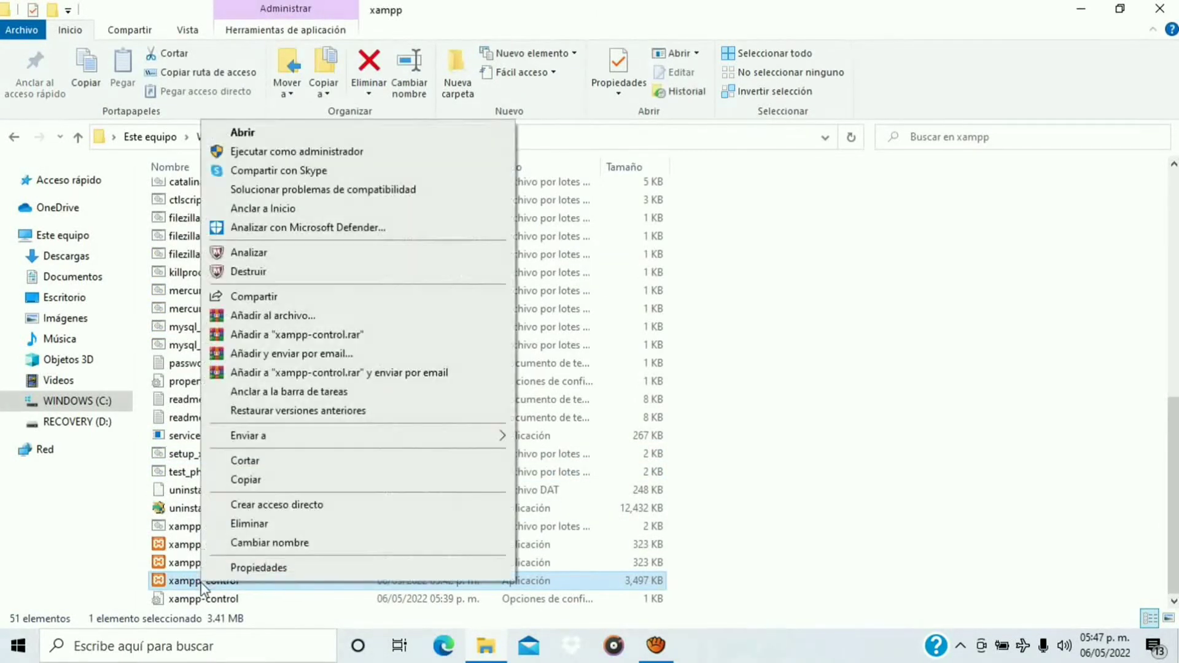
{"action": "mouse_move", "coordinate": [289, 437]}
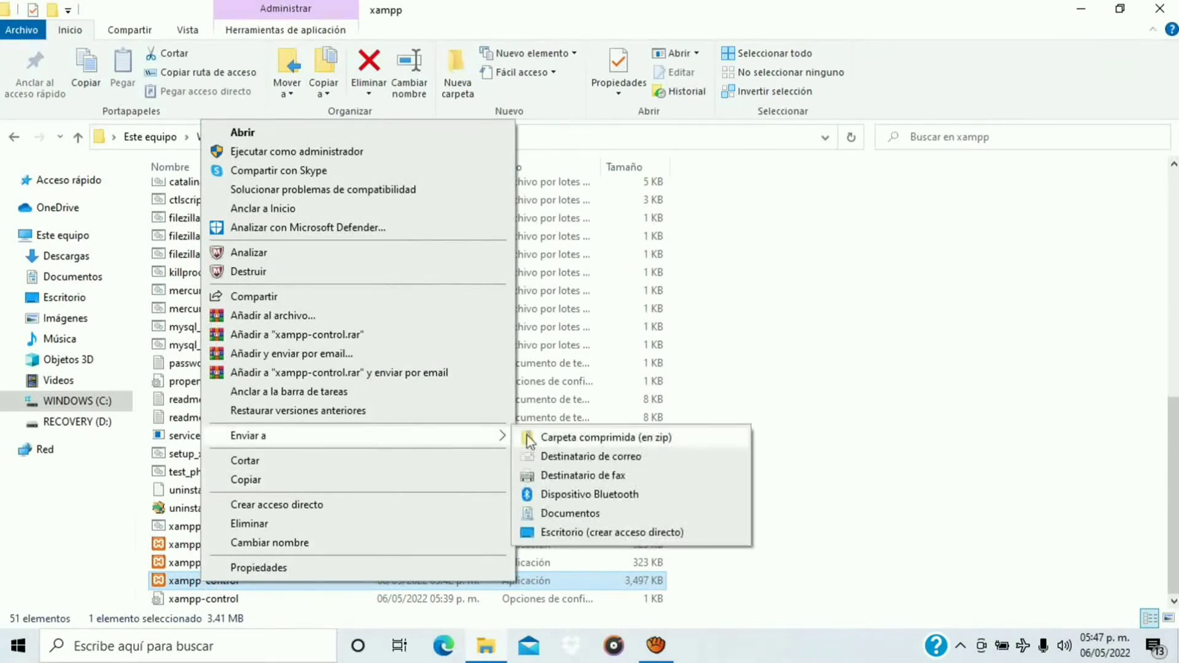
{"action": "left_click", "coordinate": [616, 533]}
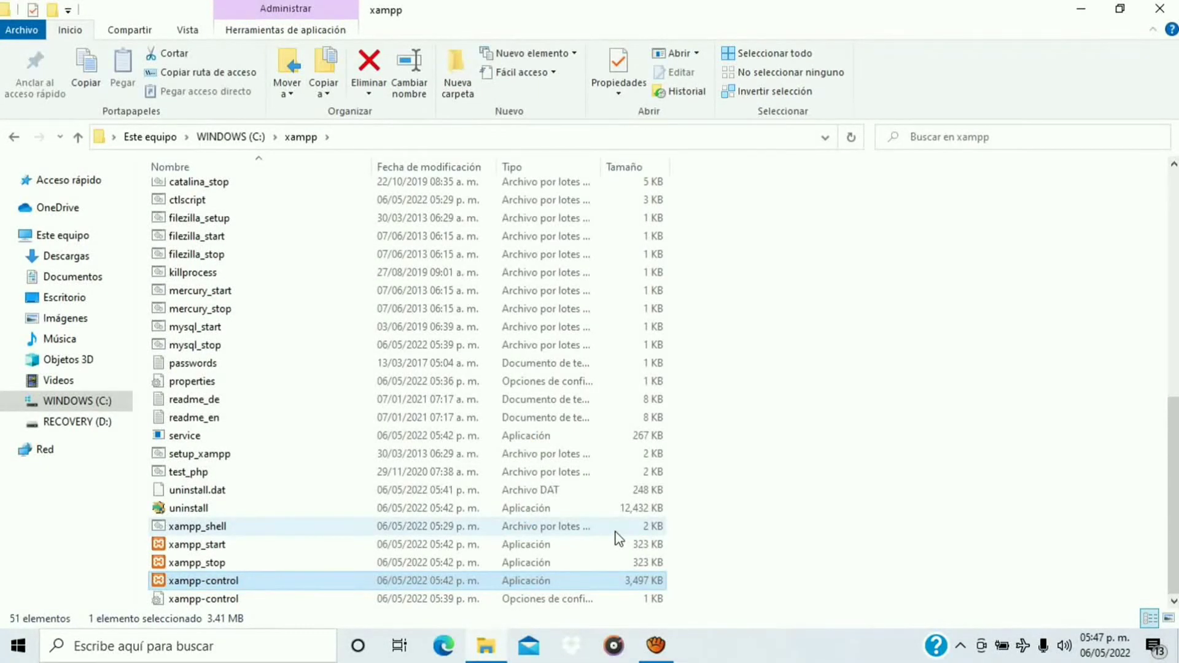
{"action": "left_click", "coordinate": [1159, 13]}
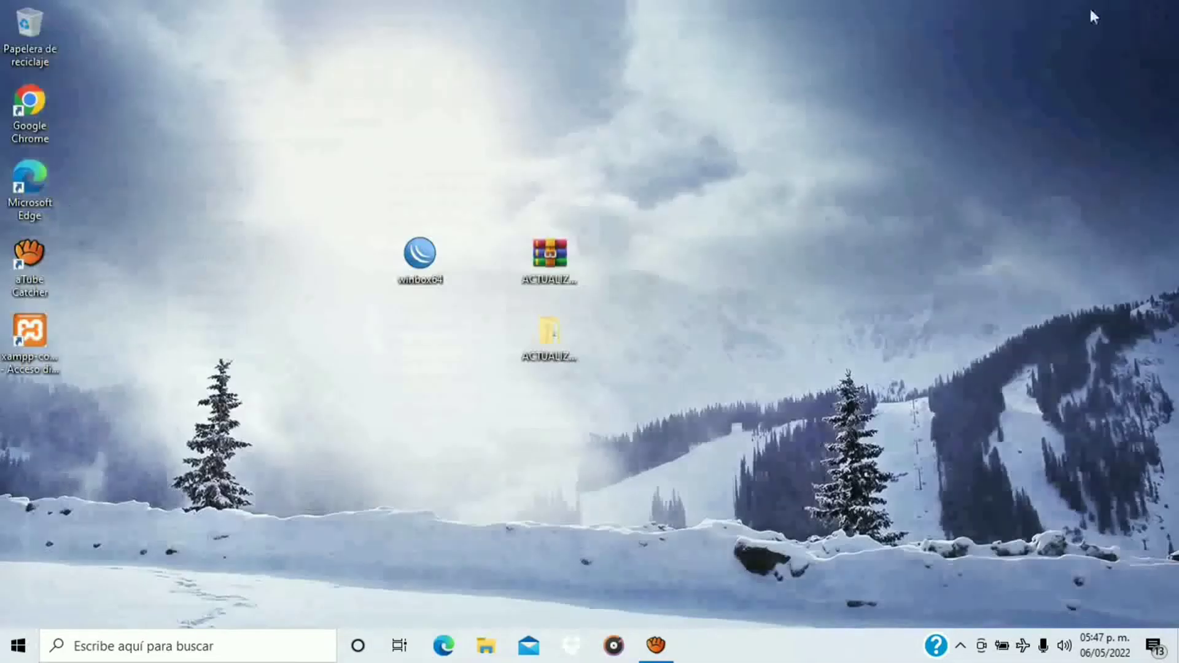
Launch XAMPP from its desktop shortcut and bring up its control panel window from the hidden notification icons
{"action": "double_click", "coordinate": [29, 332]}
{"action": "left_click", "coordinate": [543, 335]}
{"action": "left_click", "coordinate": [643, 367]}
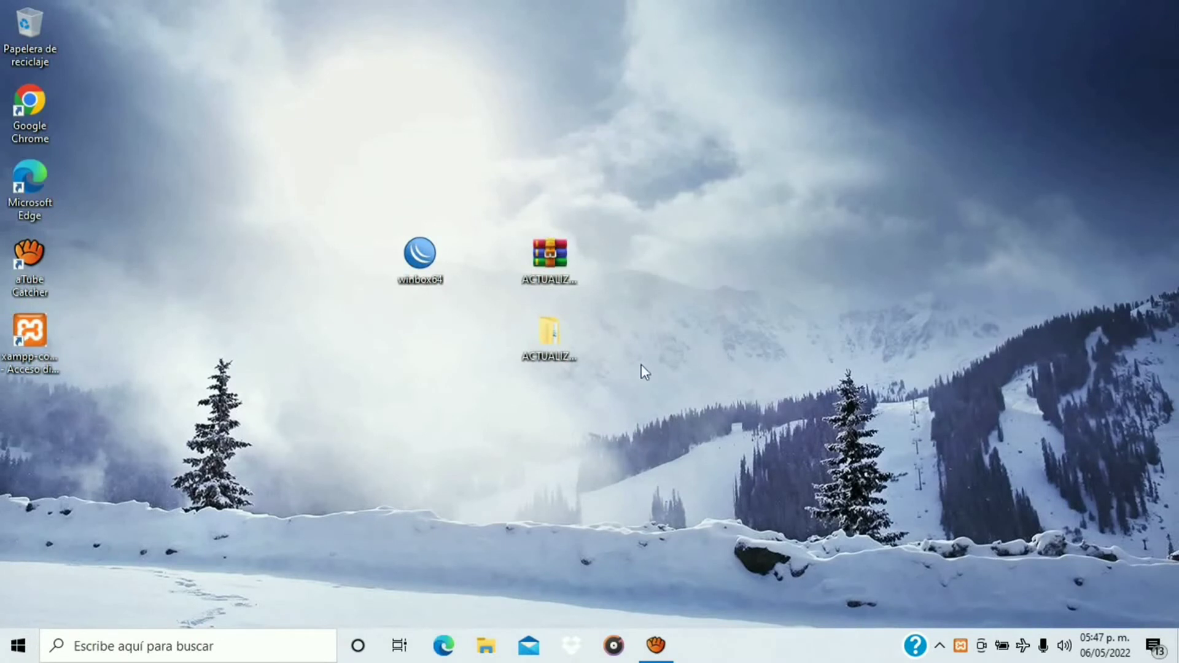
{"action": "left_click", "coordinate": [939, 645]}
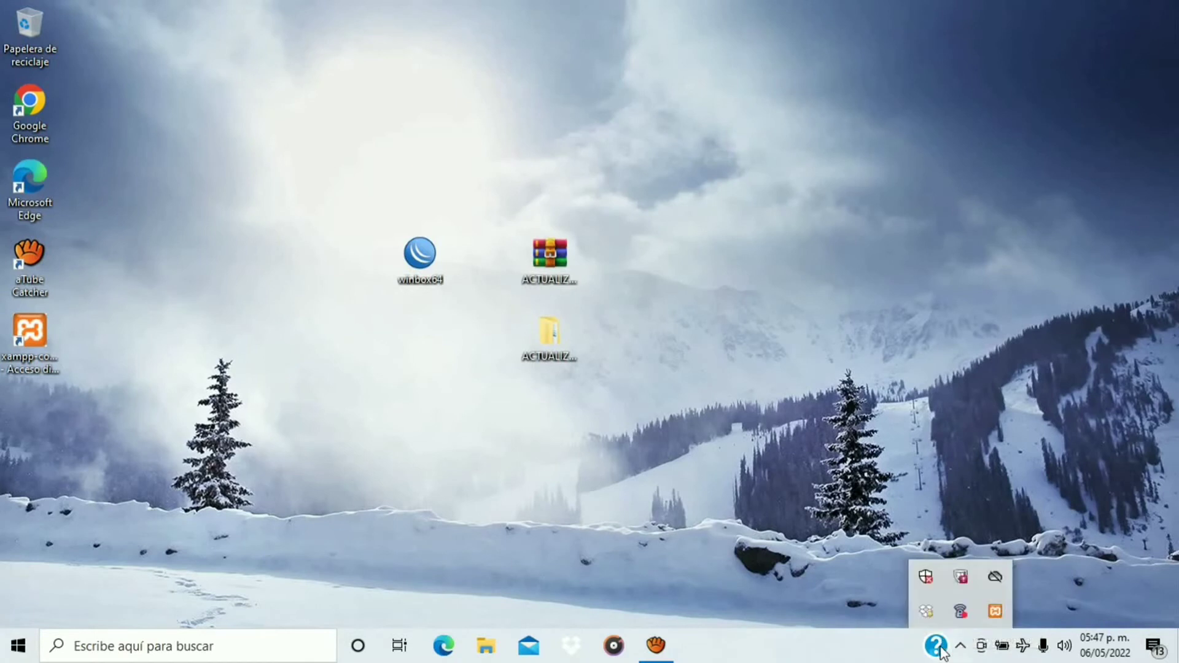
{"action": "left_click", "coordinate": [994, 611]}
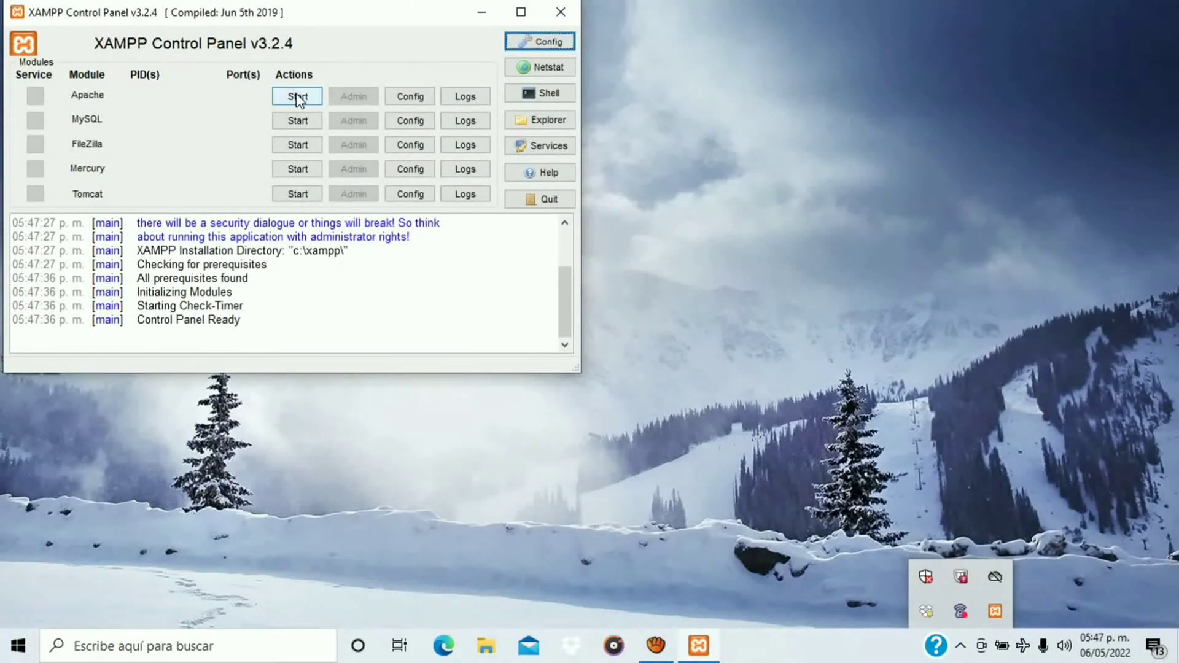
Configure the control panel to autostart Apache and MySQL and to start minimized, and save the configuration
{"action": "left_click", "coordinate": [536, 42]}
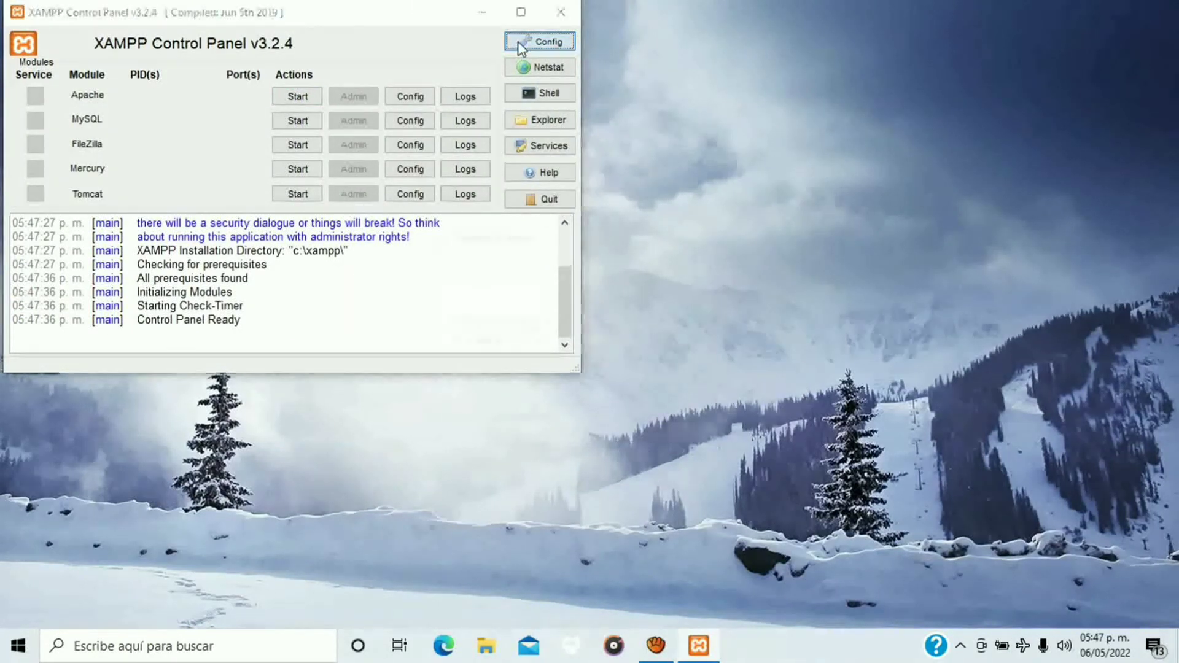
{"action": "left_click", "coordinate": [453, 256]}
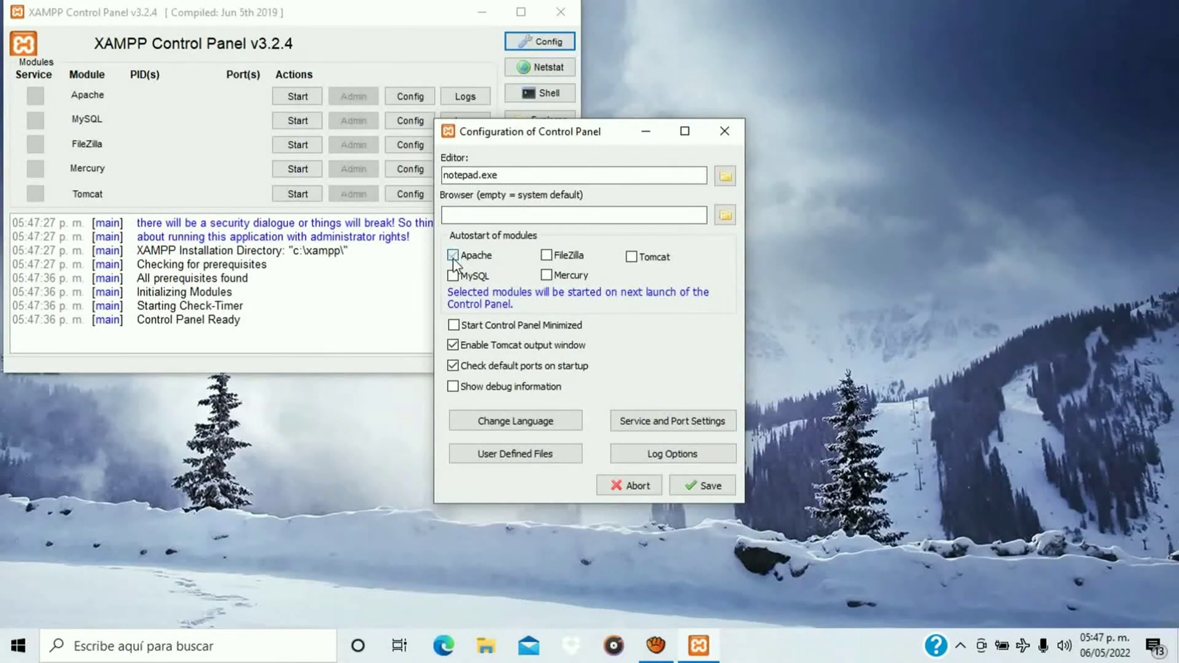
{"action": "left_click", "coordinate": [453, 276]}
{"action": "left_click", "coordinate": [453, 325]}
{"action": "left_click", "coordinate": [693, 485]}
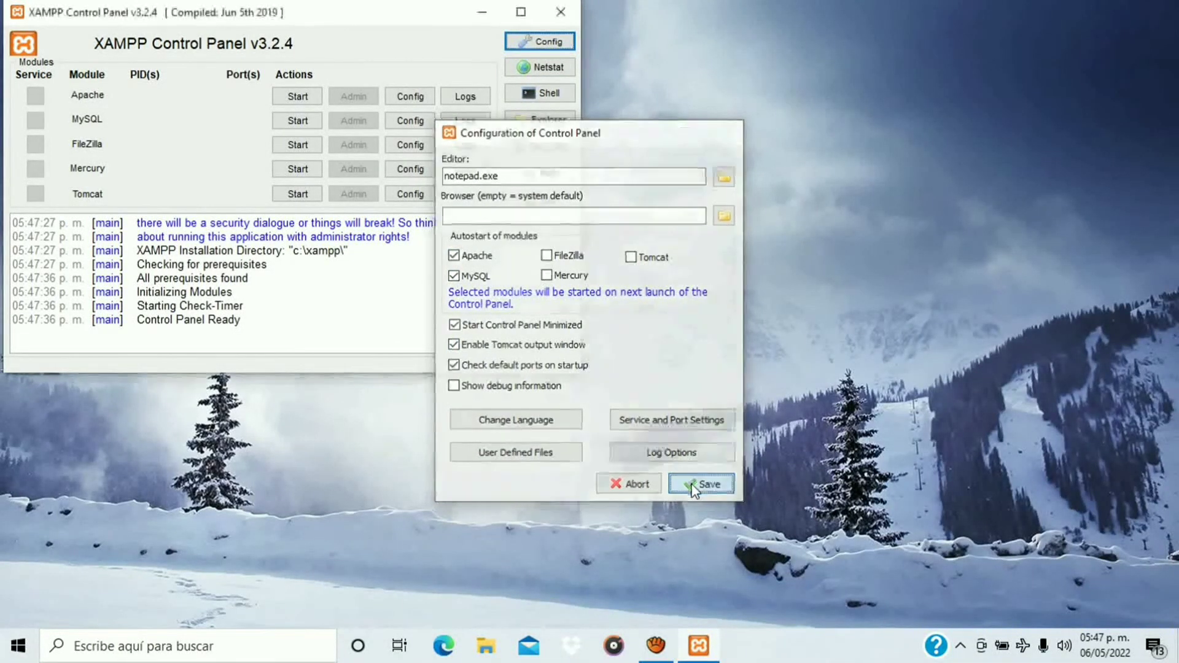
Start Apache and MySQL, allowing mysqld through the firewall on private and public networks, and close the control panel window
{"action": "left_click", "coordinate": [305, 99]}
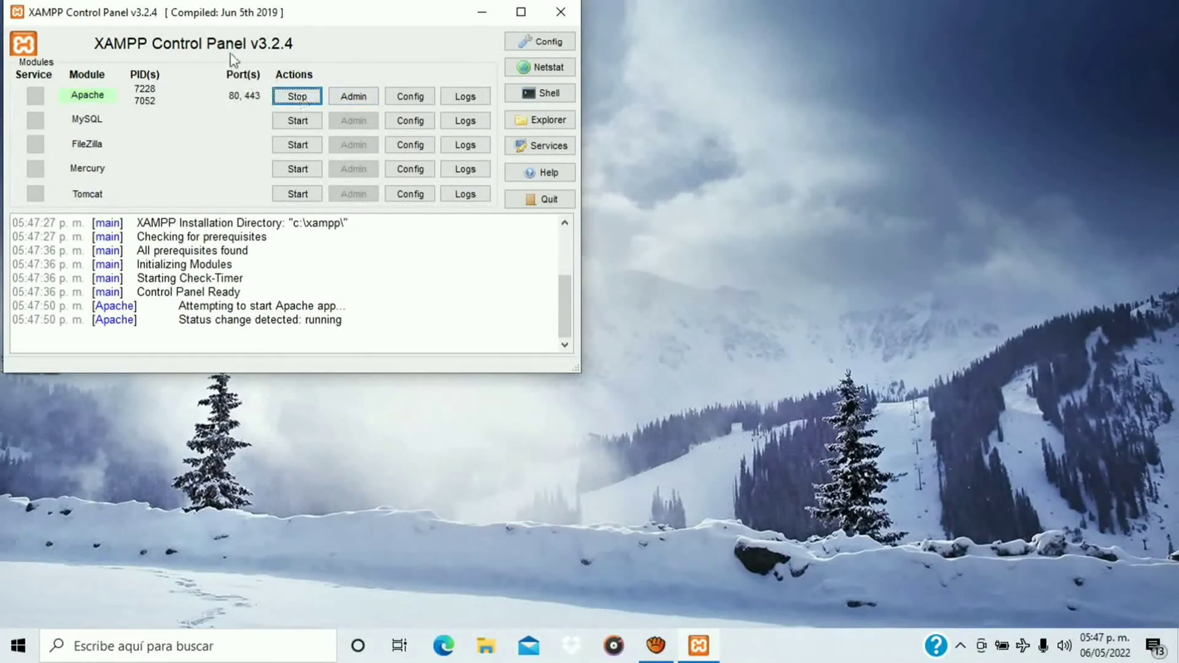
{"action": "left_click", "coordinate": [293, 120]}
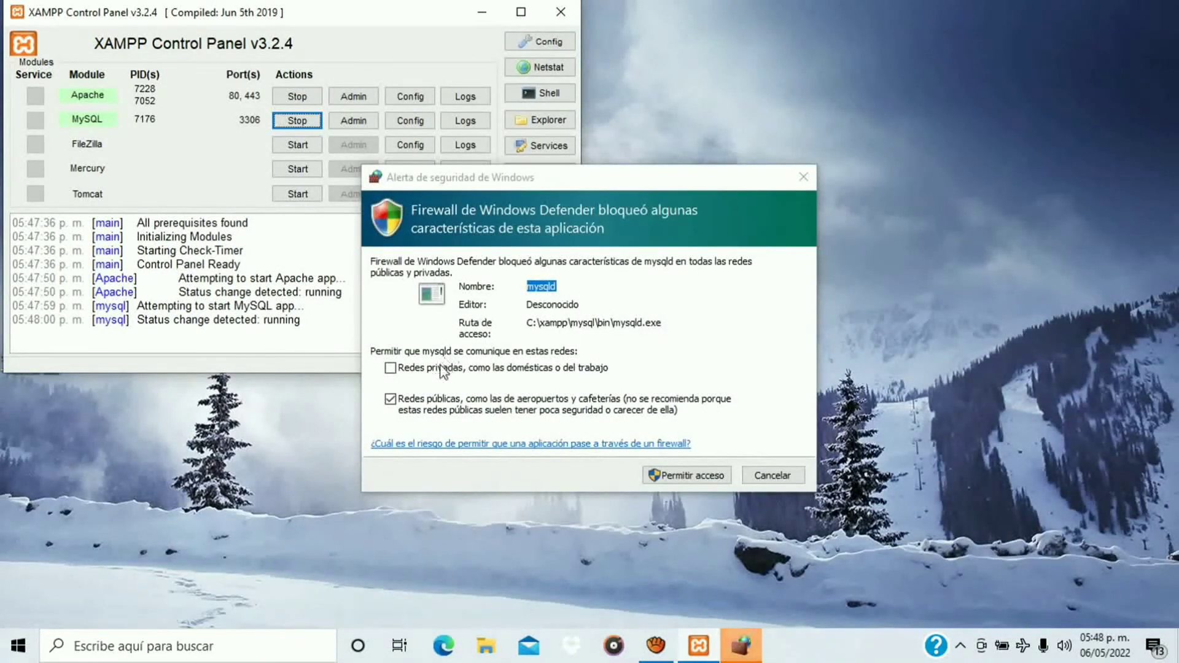
{"action": "left_click", "coordinate": [390, 367]}
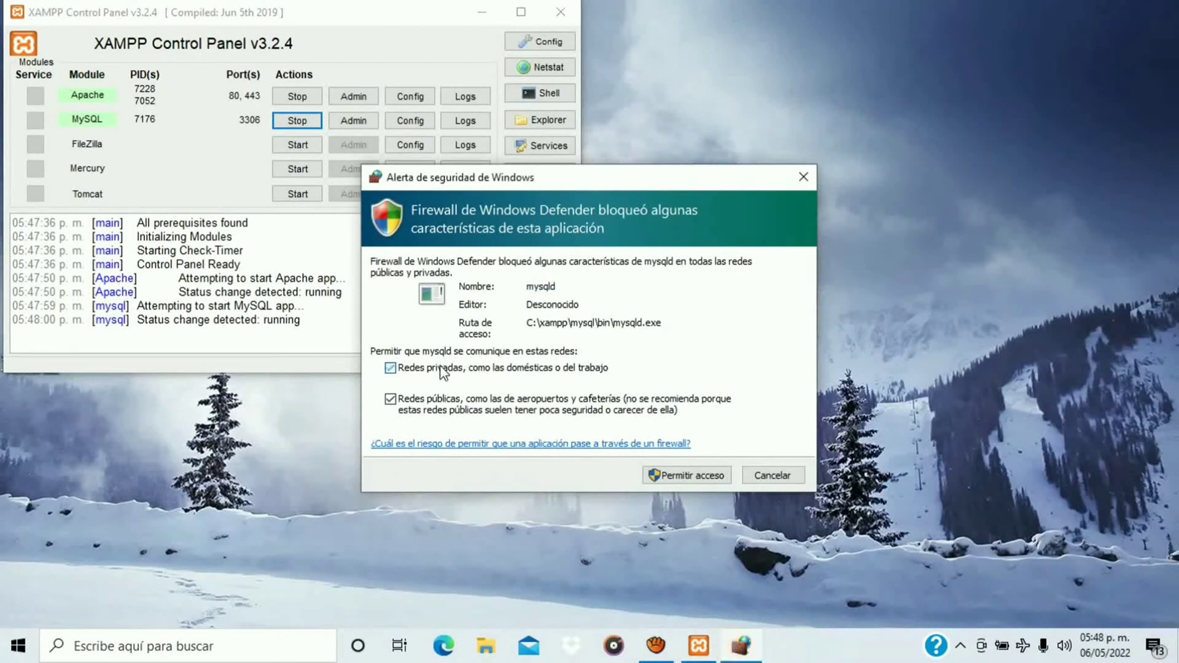
{"action": "left_click", "coordinate": [657, 476]}
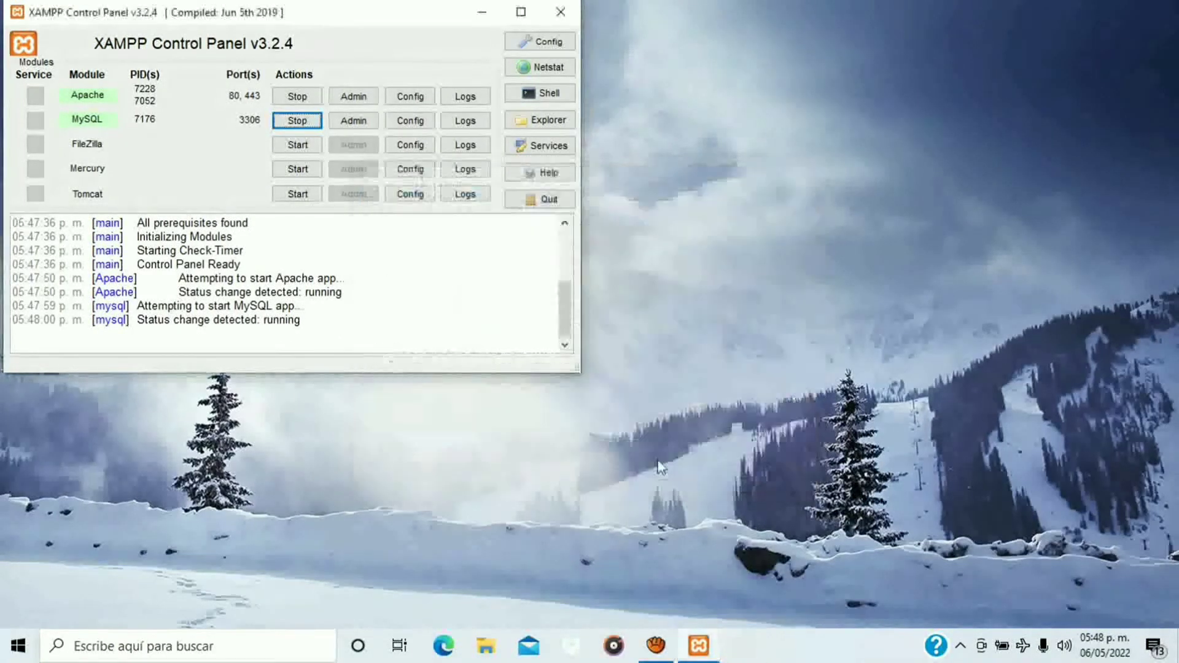
{"action": "left_click", "coordinate": [558, 14]}
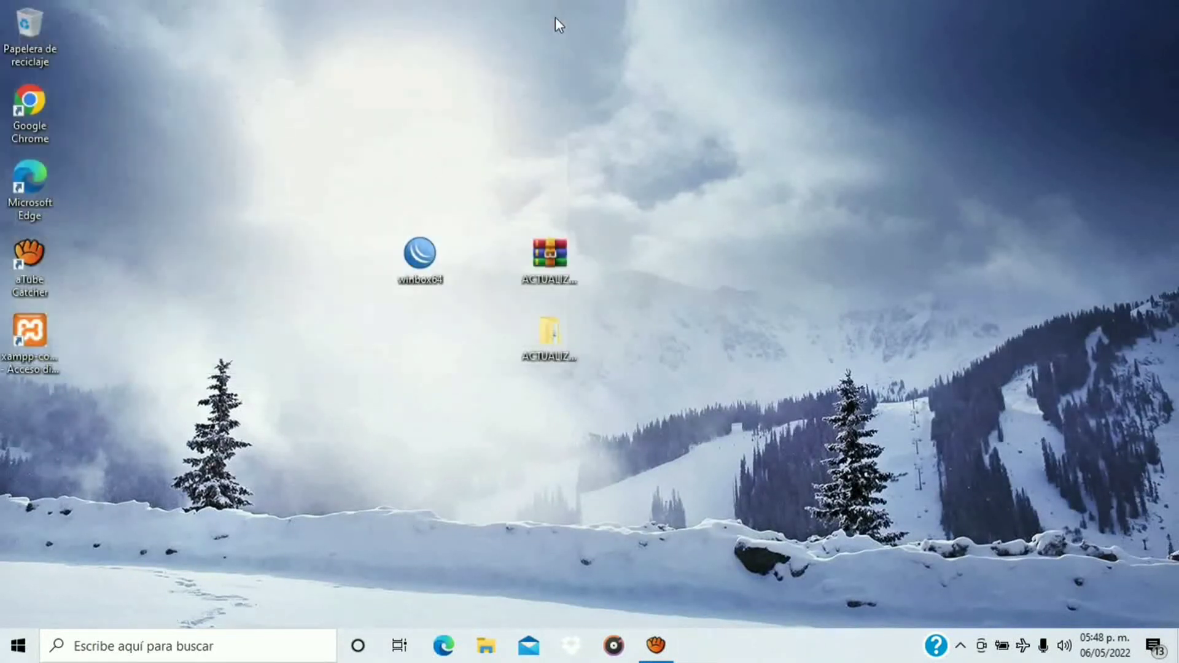
Launch WinBox, connect to the MikroTik router as admin, and open its IP firewall settings
{"action": "double_click", "coordinate": [416, 270]}
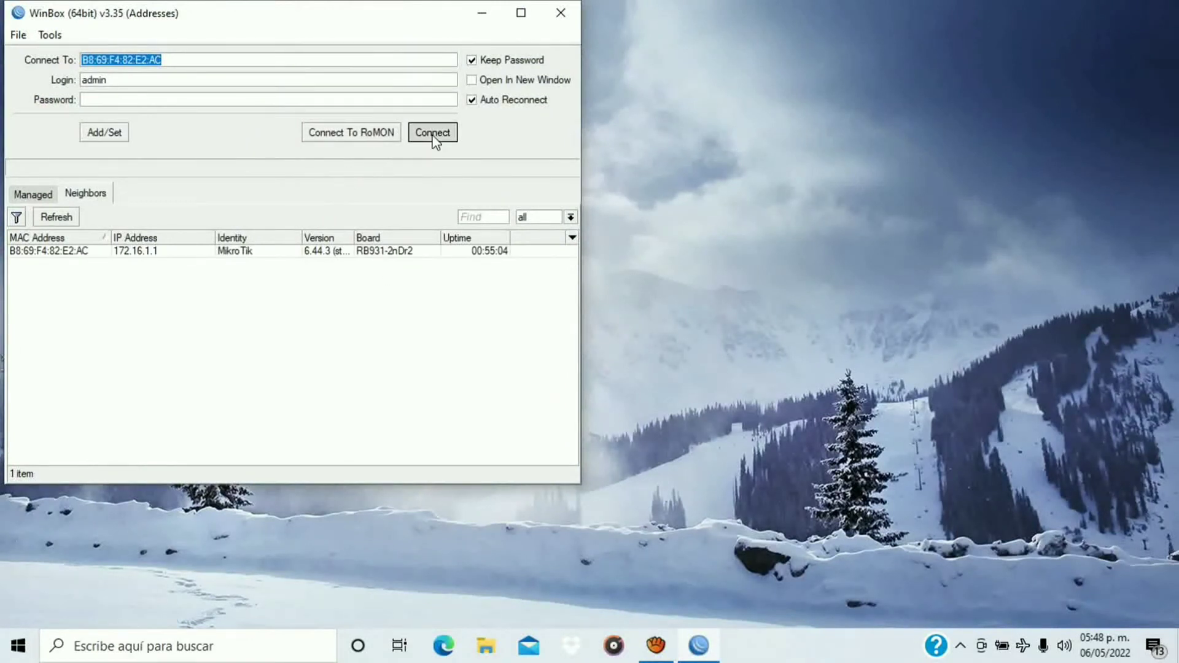
{"action": "left_click", "coordinate": [433, 134]}
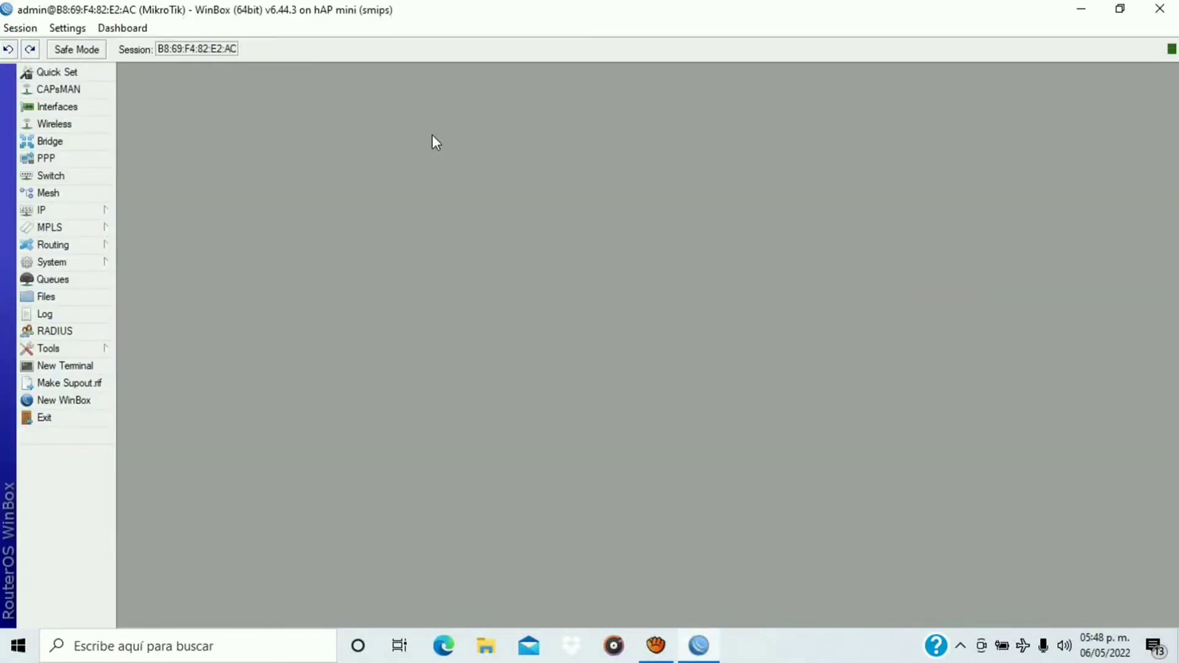
{"action": "left_click", "coordinate": [102, 211]}
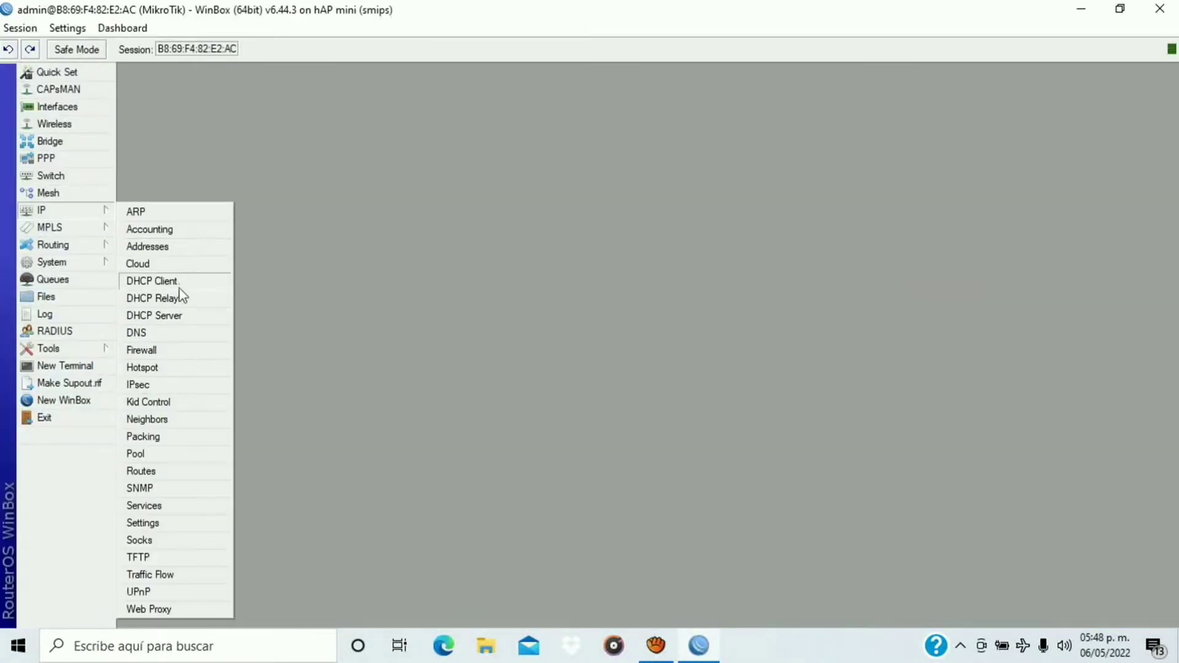
{"action": "left_click", "coordinate": [165, 349]}
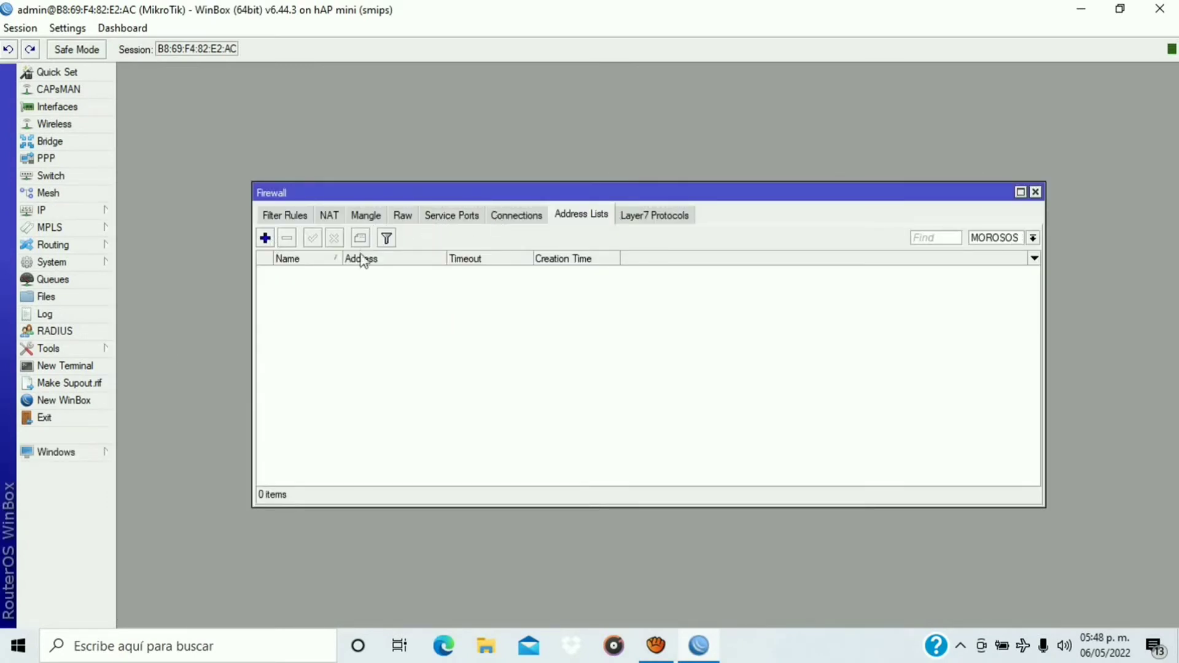
Add the address 172.16.1.254 to the MOROSOS firewall address list and save the entry
{"action": "left_click", "coordinate": [265, 237]}
{"action": "key", "text": "Tab"}
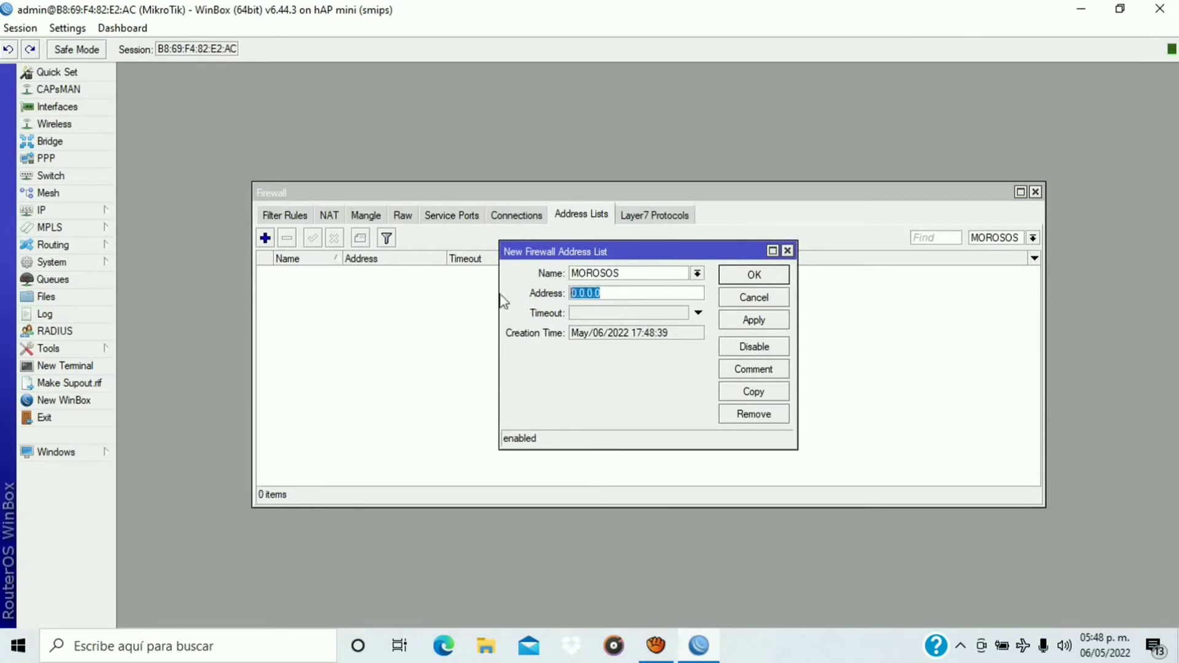
{"action": "type", "text": "172.16.1.254"}
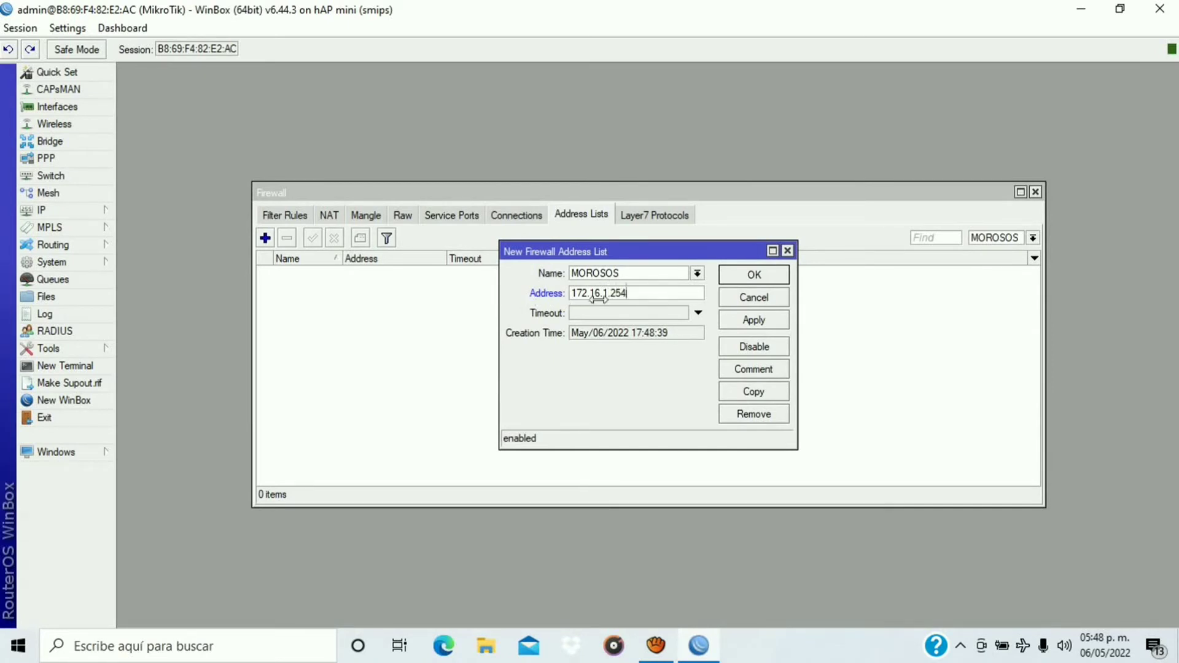
{"action": "left_click", "coordinate": [736, 320]}
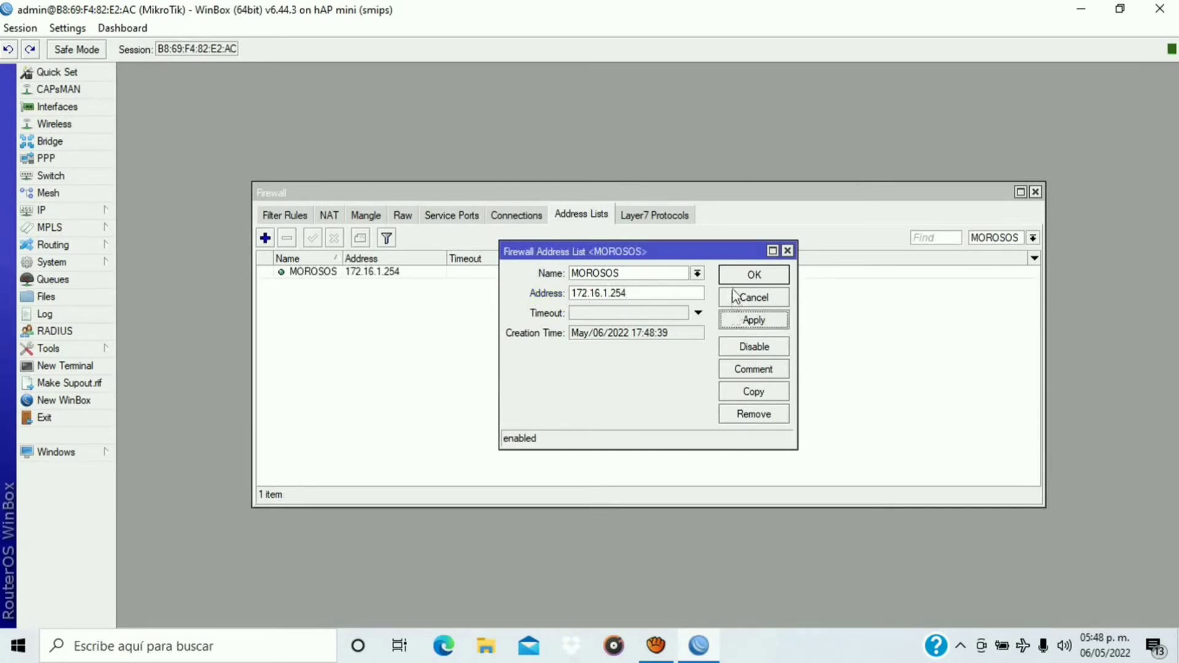
{"action": "left_click", "coordinate": [737, 278]}
Examine the byte and packet counters of the CORTE MOROSOS rules among the firewall's filter and NAT rules
{"action": "left_click", "coordinate": [297, 218]}
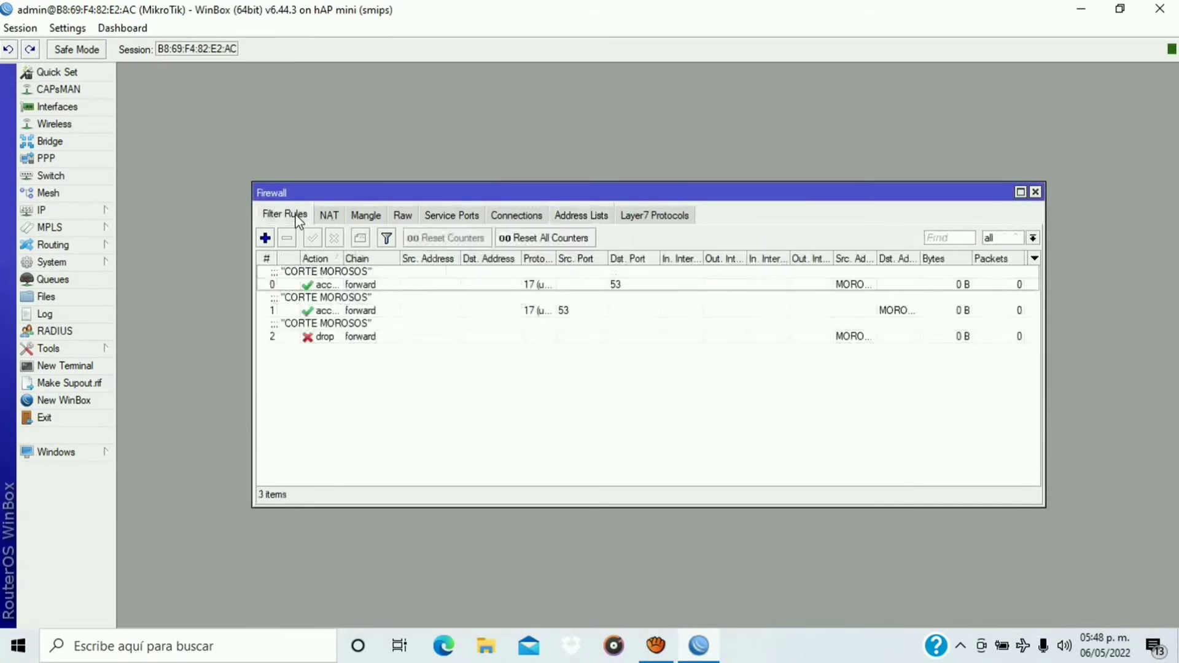
{"action": "left_click", "coordinate": [328, 218]}
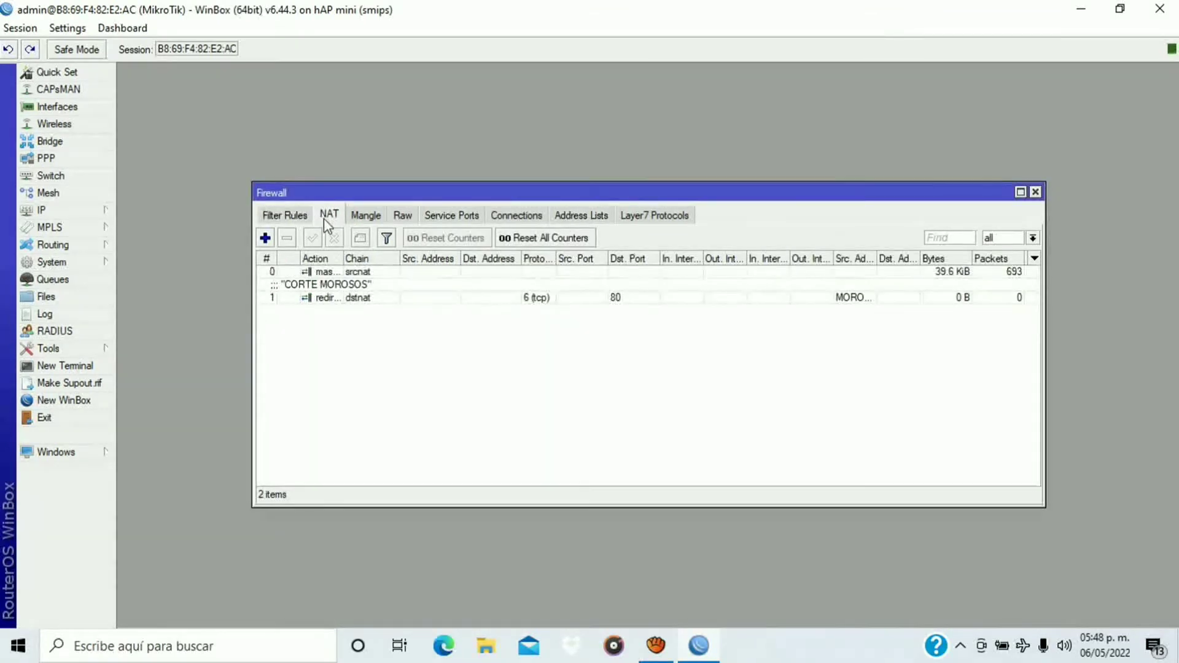
{"action": "left_click", "coordinate": [300, 220]}
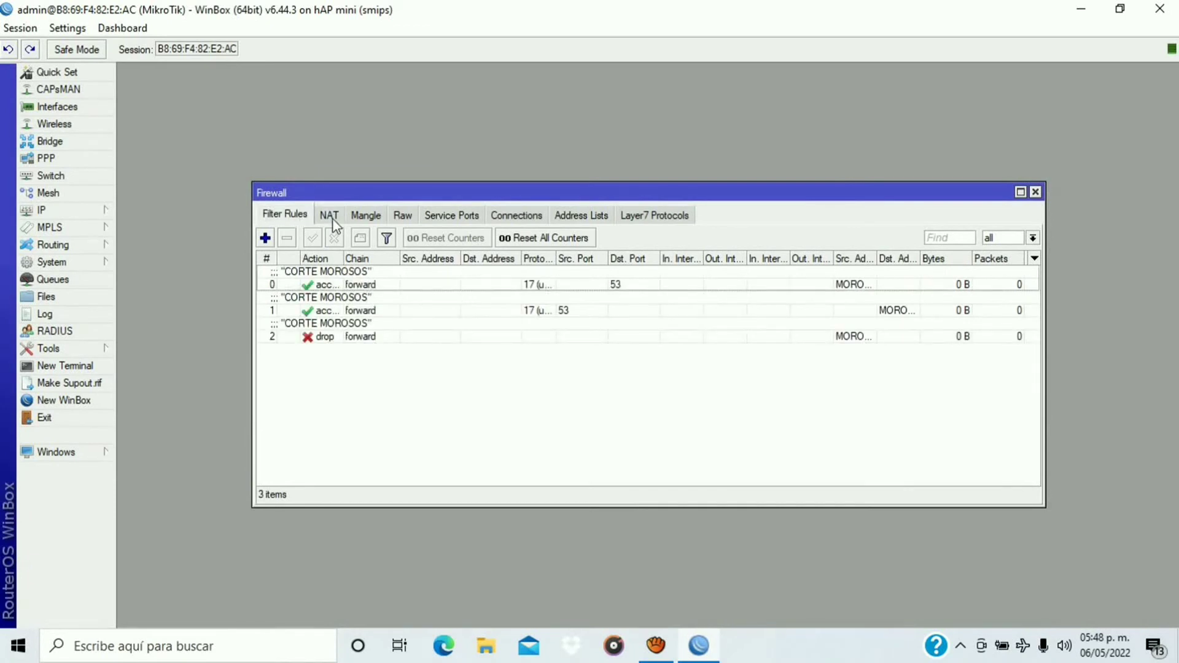
{"action": "left_click", "coordinate": [333, 218]}
{"action": "left_click", "coordinate": [297, 219]}
{"action": "left_click", "coordinate": [330, 216]}
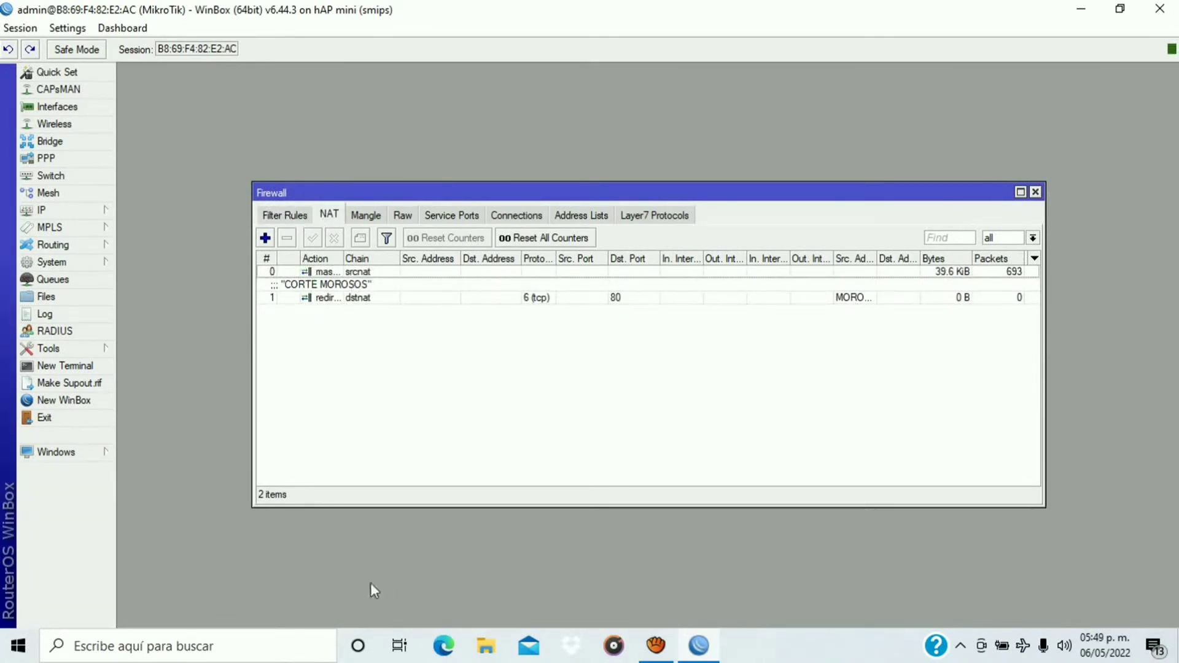
Minimize WinBox, launch Google Chrome and run a Google search for "air wireless" to test the redirect
{"action": "left_click", "coordinate": [1081, 8]}
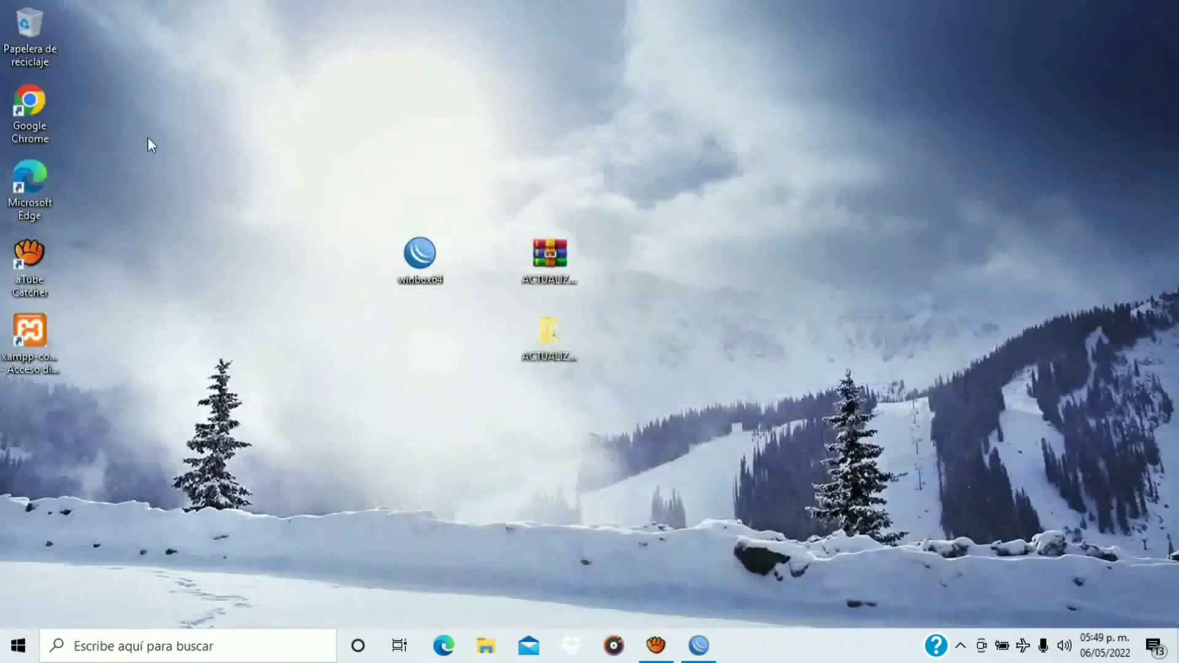
{"action": "left_click", "coordinate": [45, 122]}
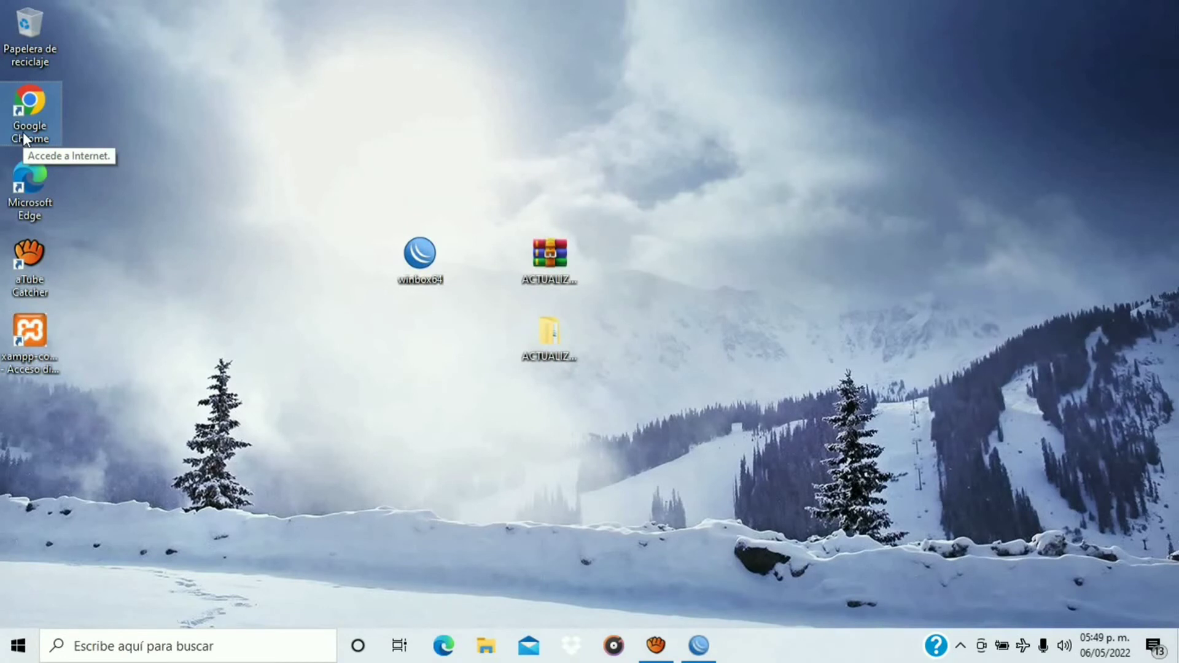
{"action": "double_click", "coordinate": [24, 132]}
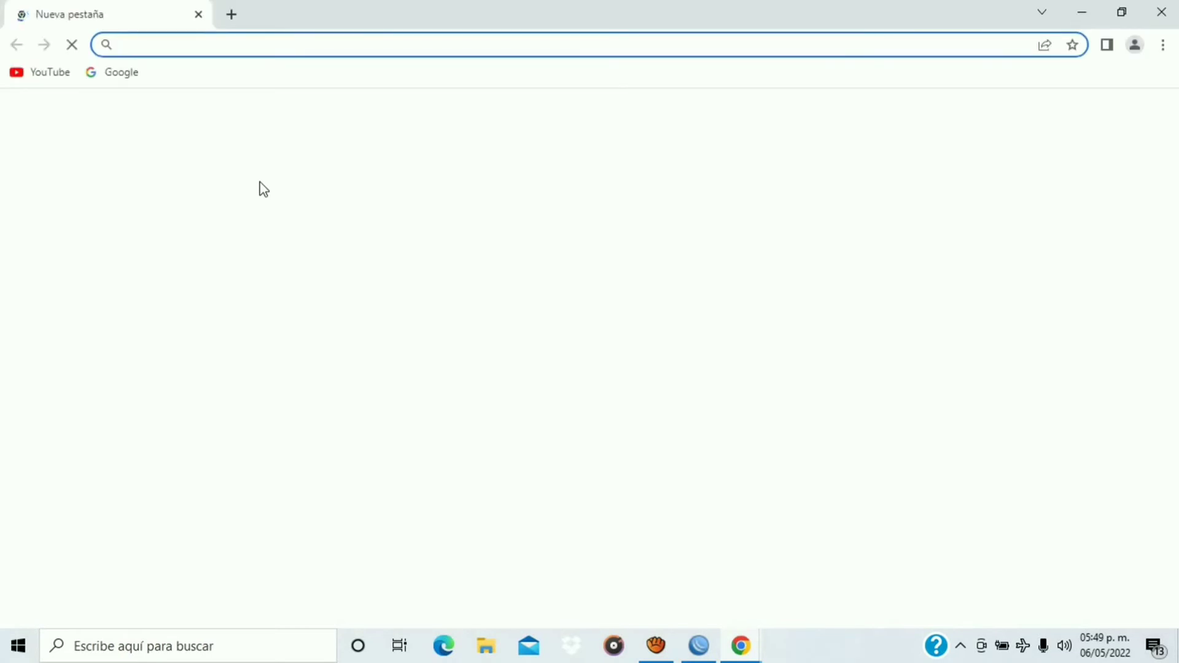
{"action": "left_click", "coordinate": [255, 46]}
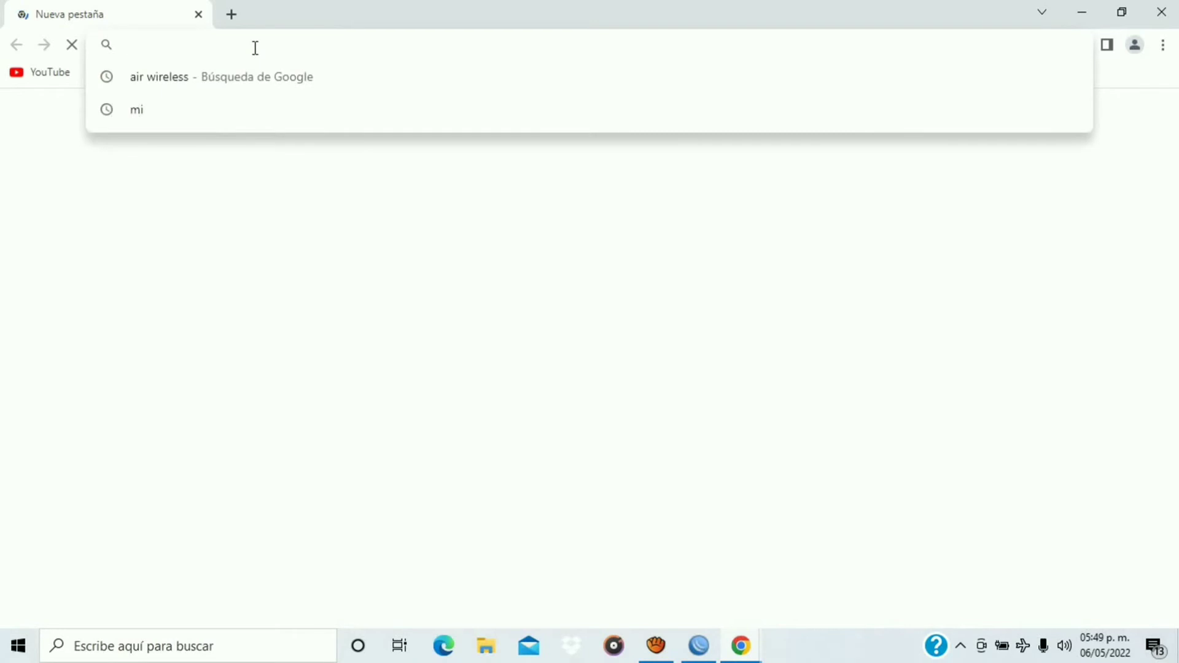
{"action": "left_click", "coordinate": [181, 83]}
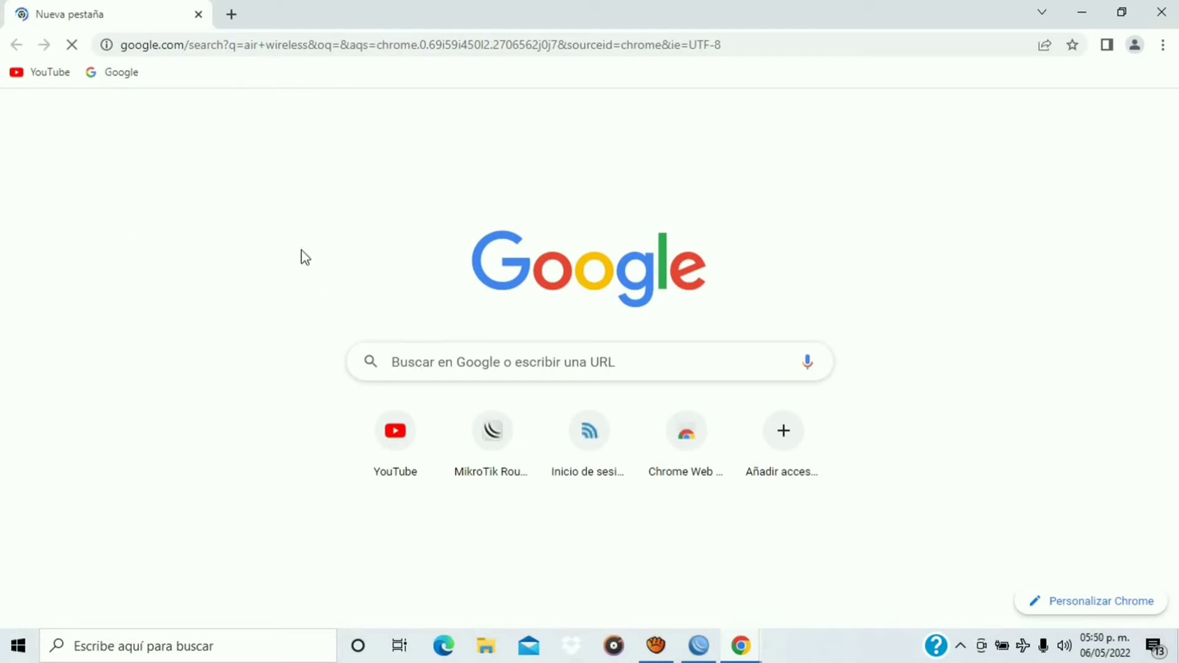
Search Windows for "firewall" and open the Windows Defender Firewall status page
{"action": "left_click", "coordinate": [170, 644]}
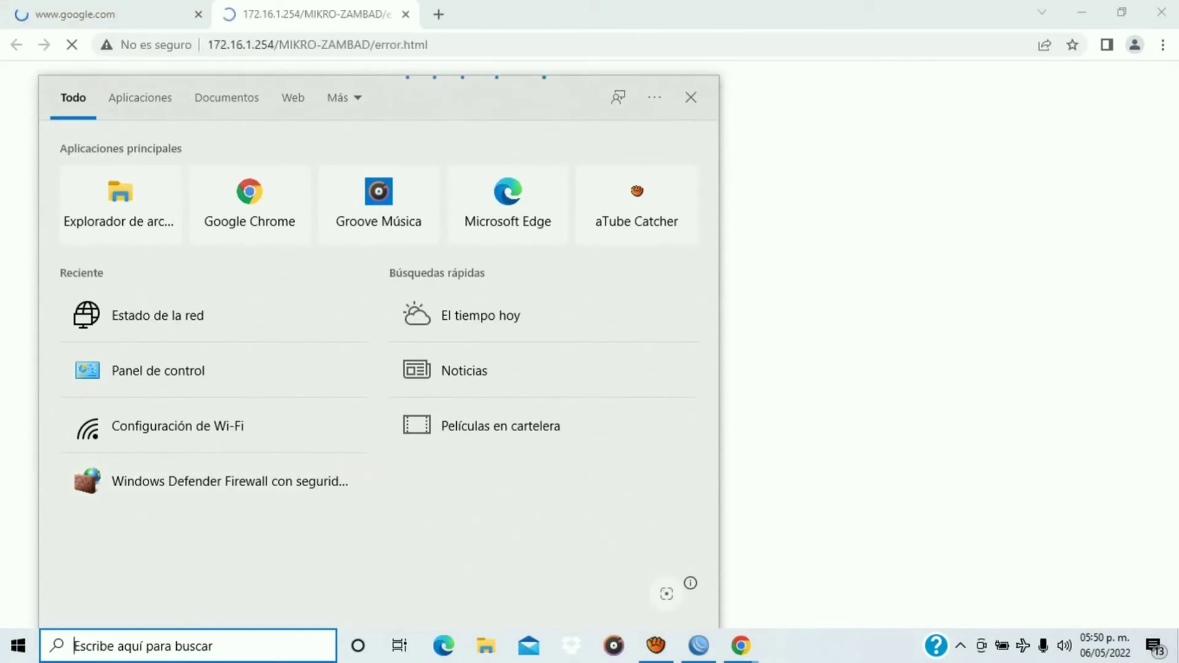
{"action": "type", "text": "FIRE"}
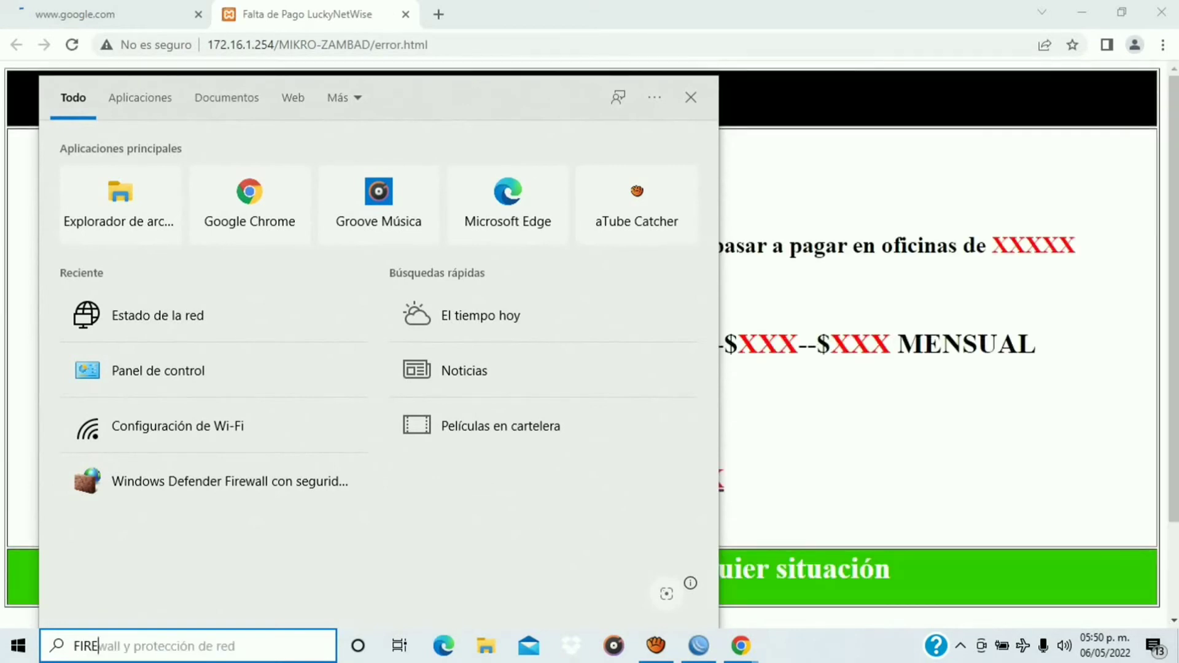
{"action": "left_click", "coordinate": [994, 223]}
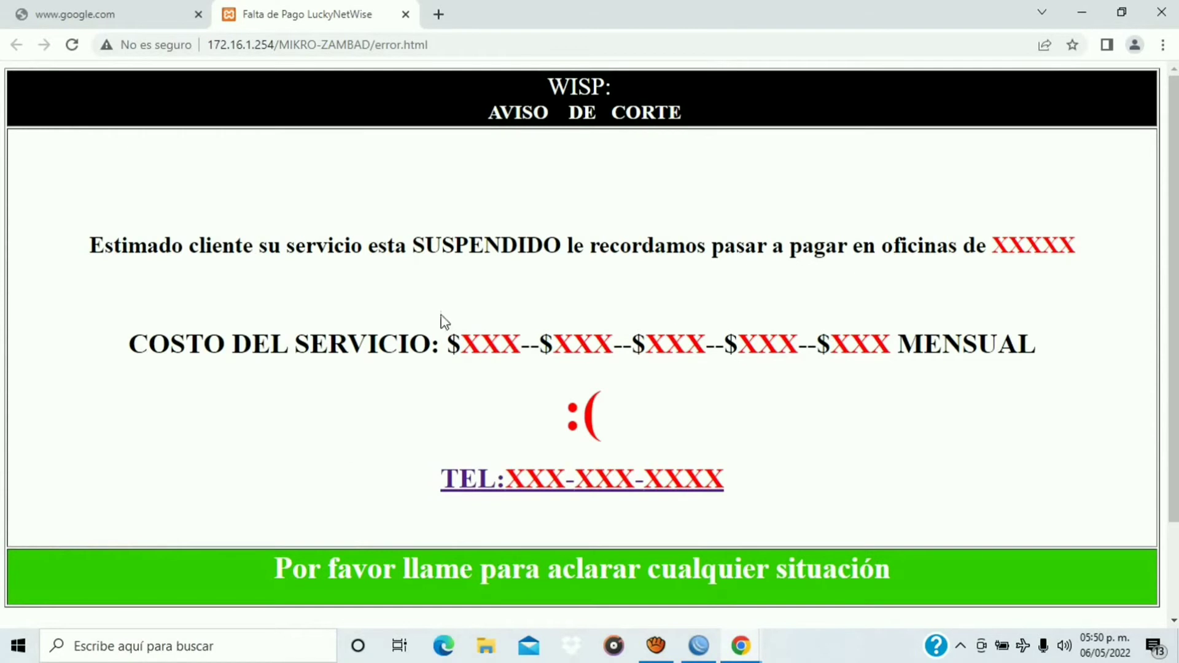
{"action": "left_click", "coordinate": [216, 645]}
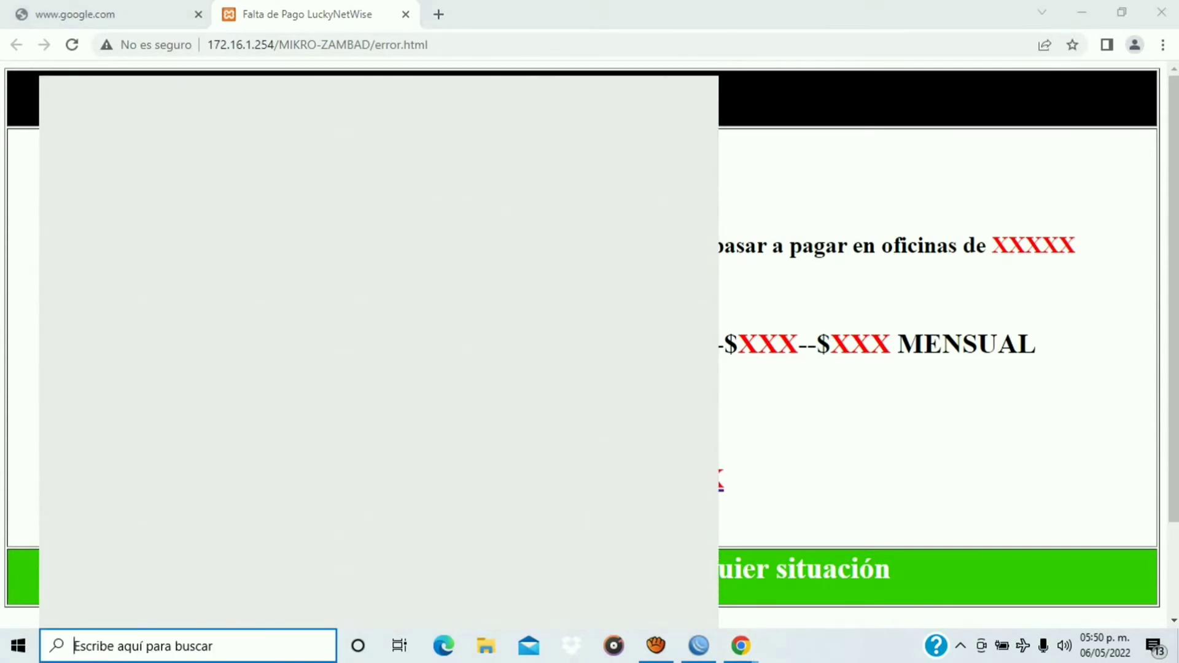
{"action": "type", "text": "FIR"}
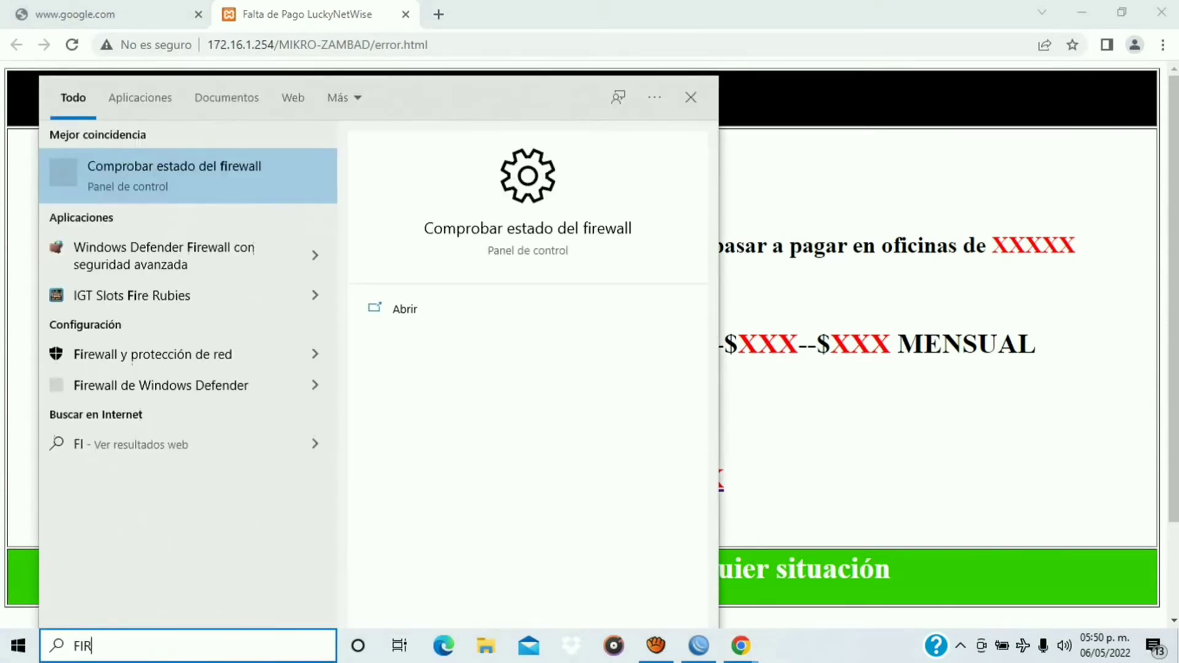
{"action": "type", "text": "EWALL"}
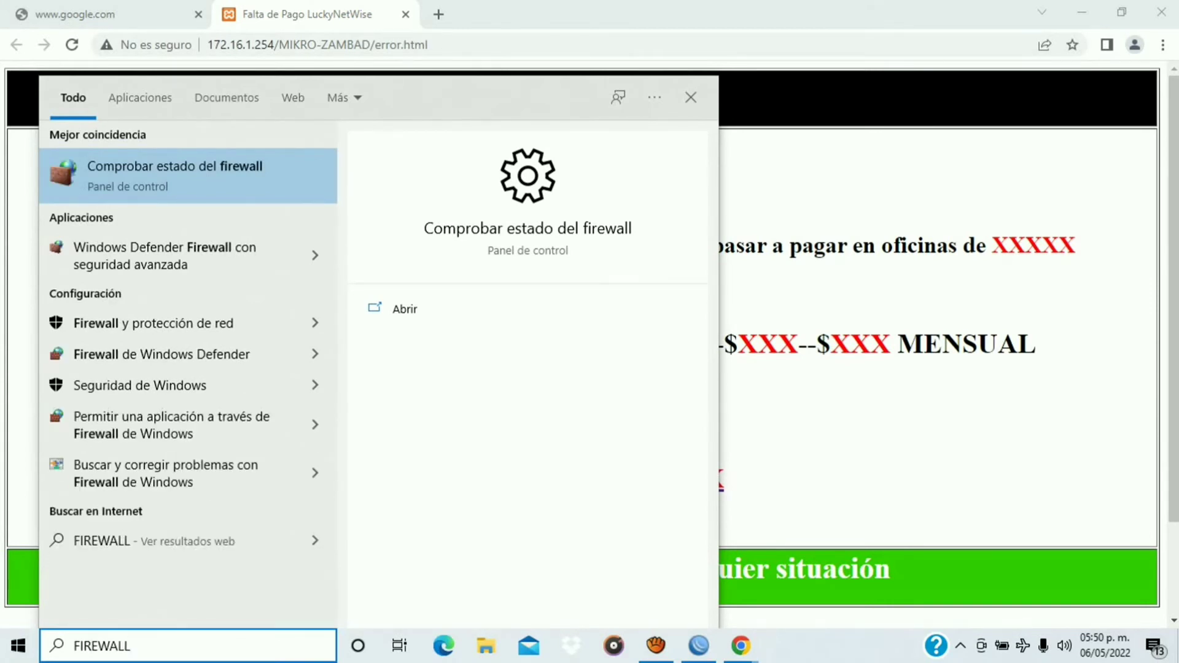
{"action": "key", "text": "Escape"}
{"action": "key", "text": "super+s"}
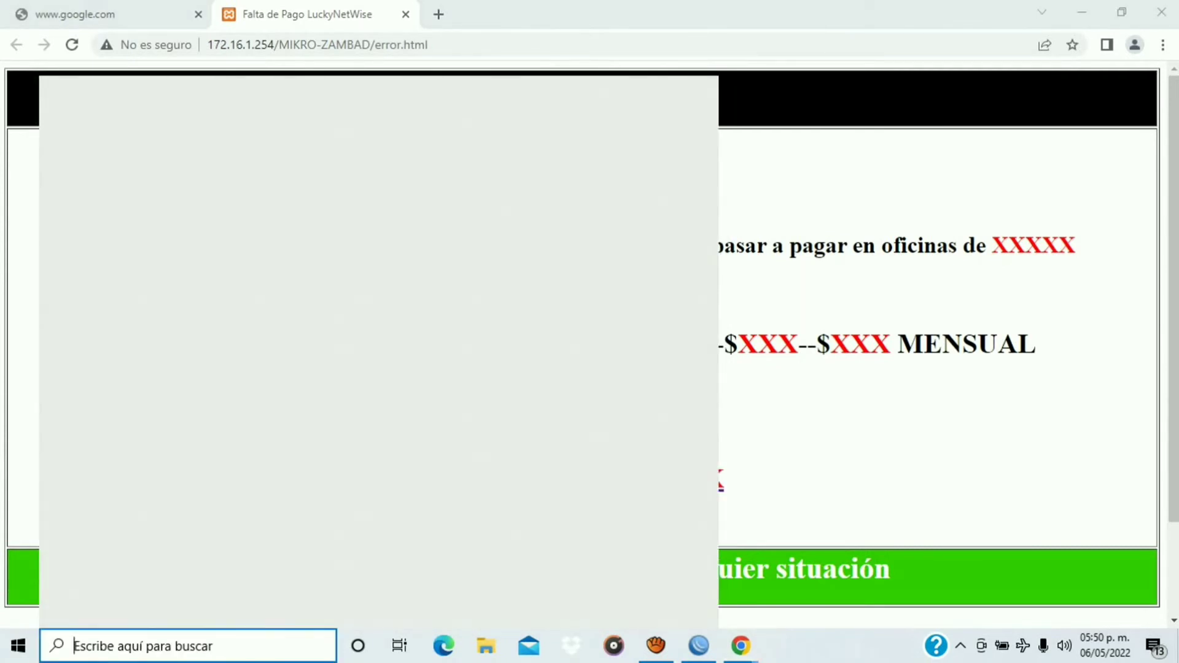
{"action": "type", "text": "firewall"}
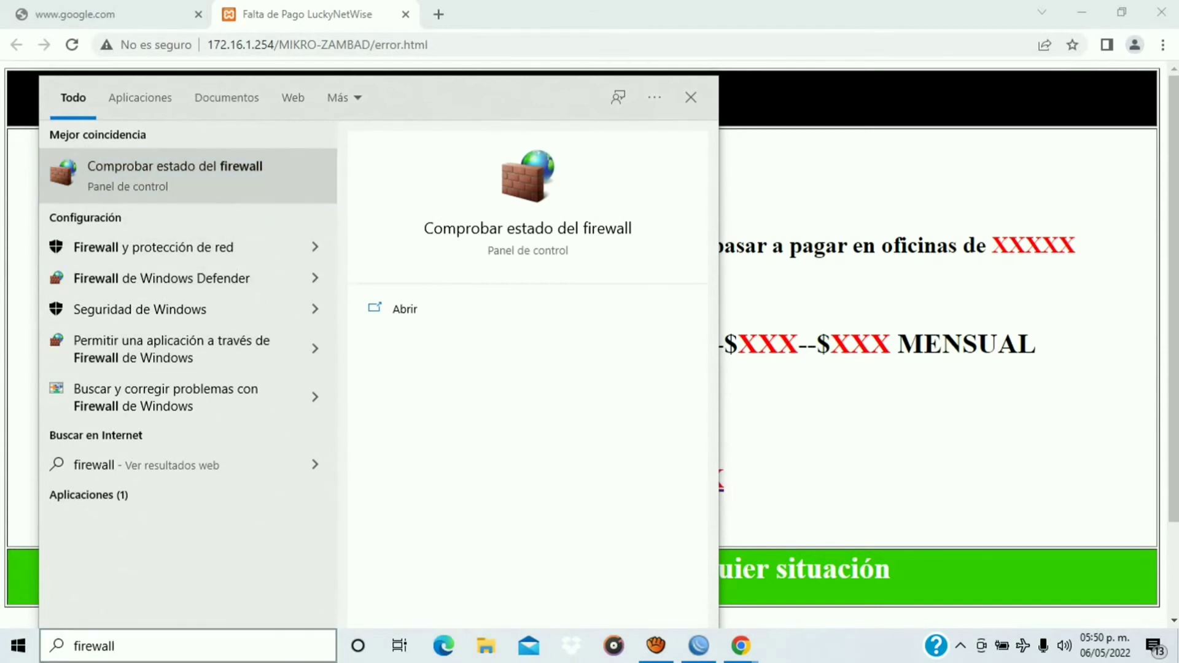
{"action": "key", "text": "Escape"}
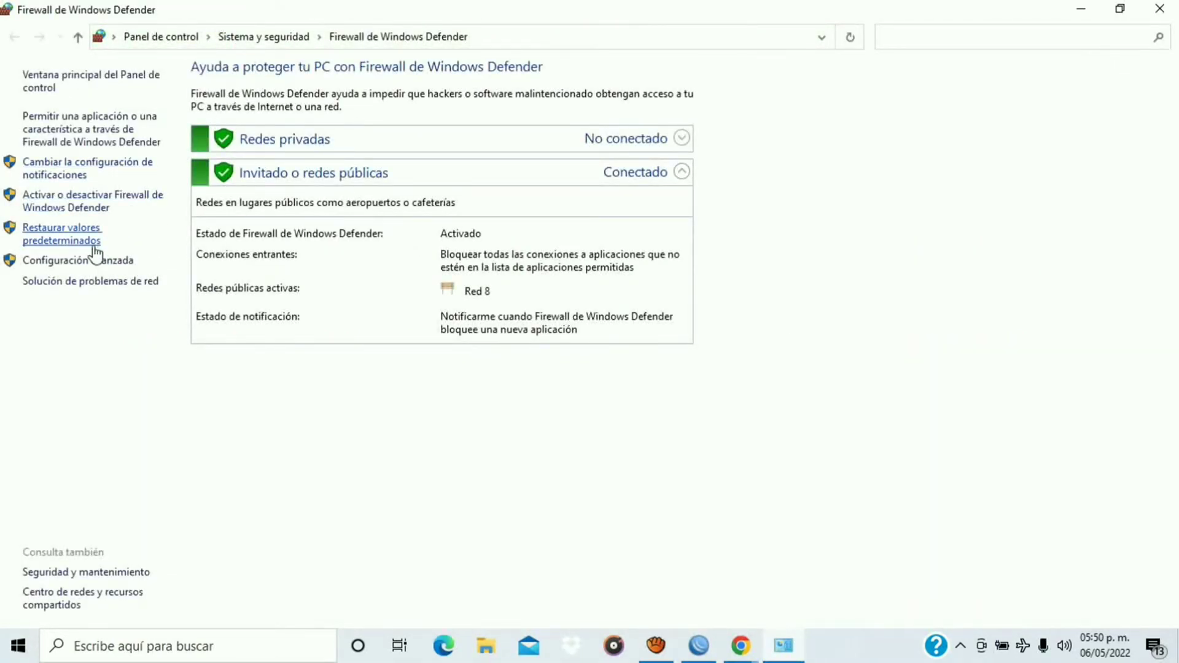
Turn off Windows Defender Firewall for both private and public networks
{"action": "left_click", "coordinate": [111, 207]}
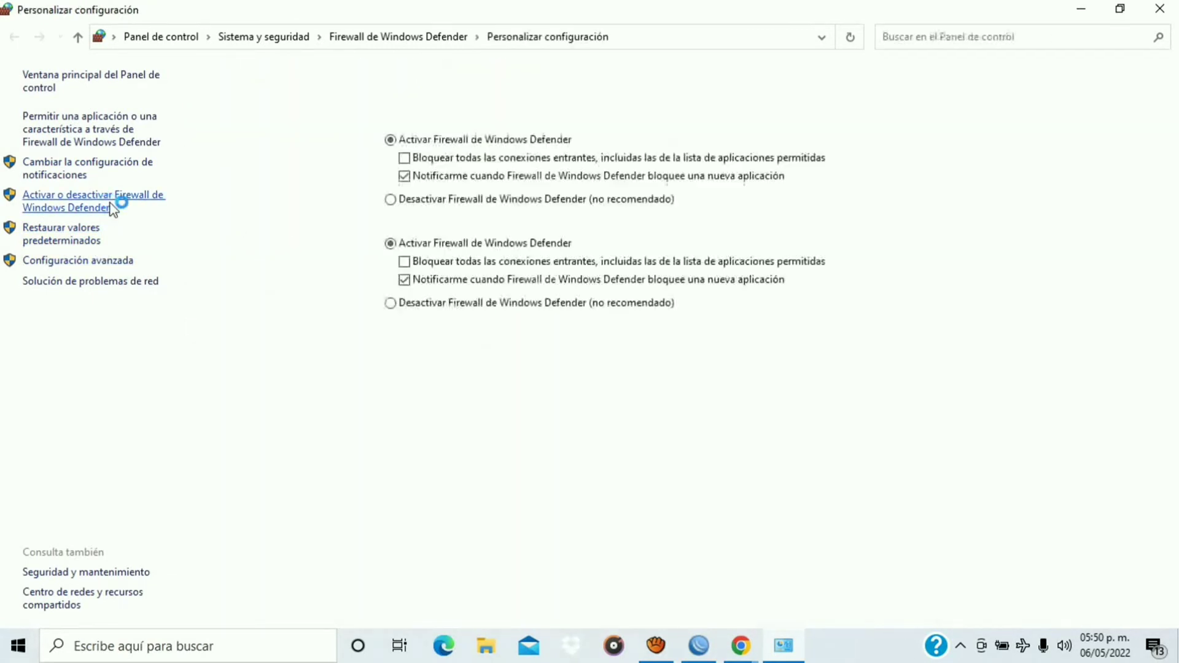
{"action": "left_click", "coordinate": [390, 200]}
{"action": "left_click", "coordinate": [391, 303]}
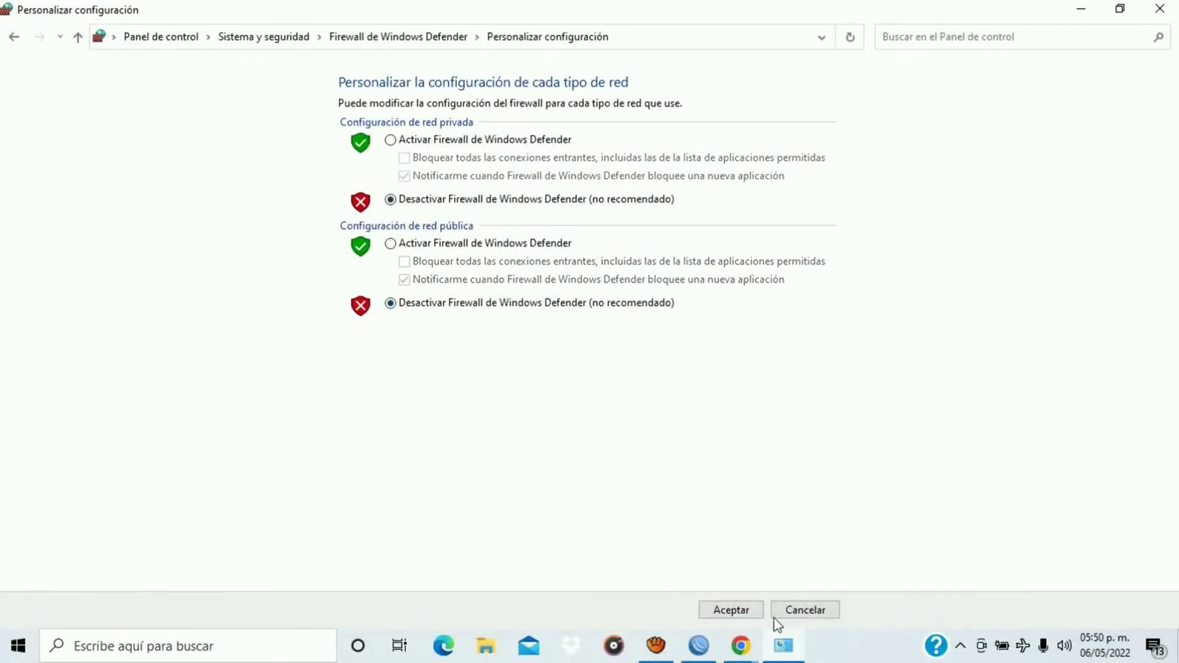
{"action": "left_click", "coordinate": [739, 610]}
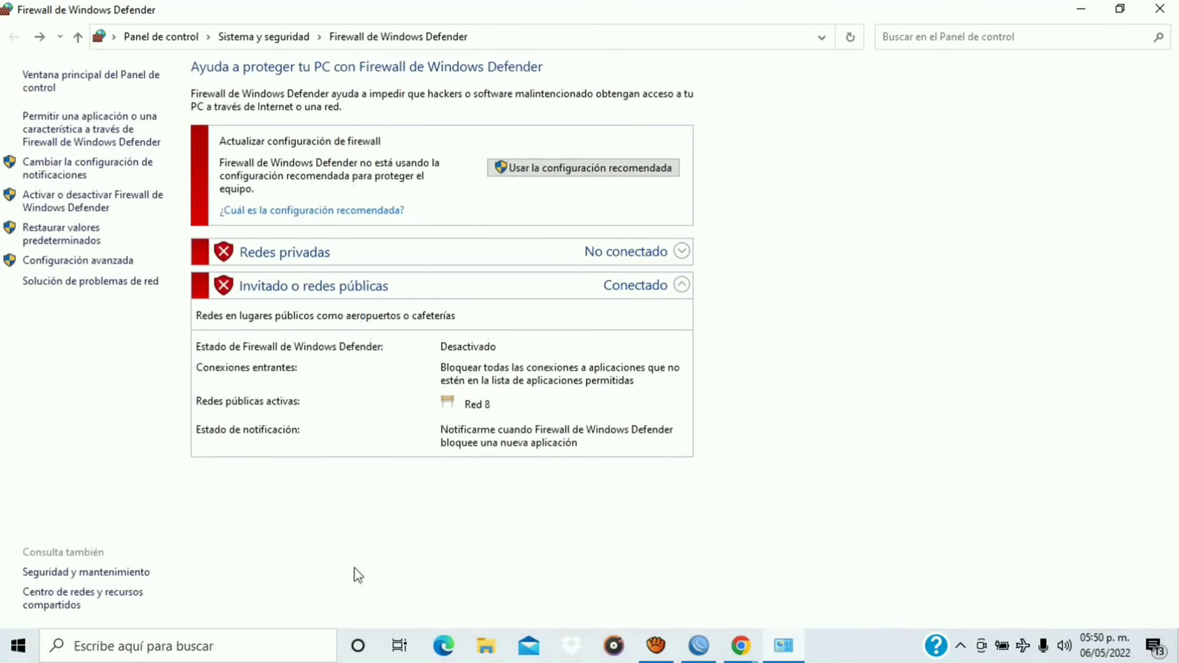
Switch to the new-tab window in Chrome and repeat the "air wireless" search to retest the redirect
{"action": "left_click", "coordinate": [741, 646]}
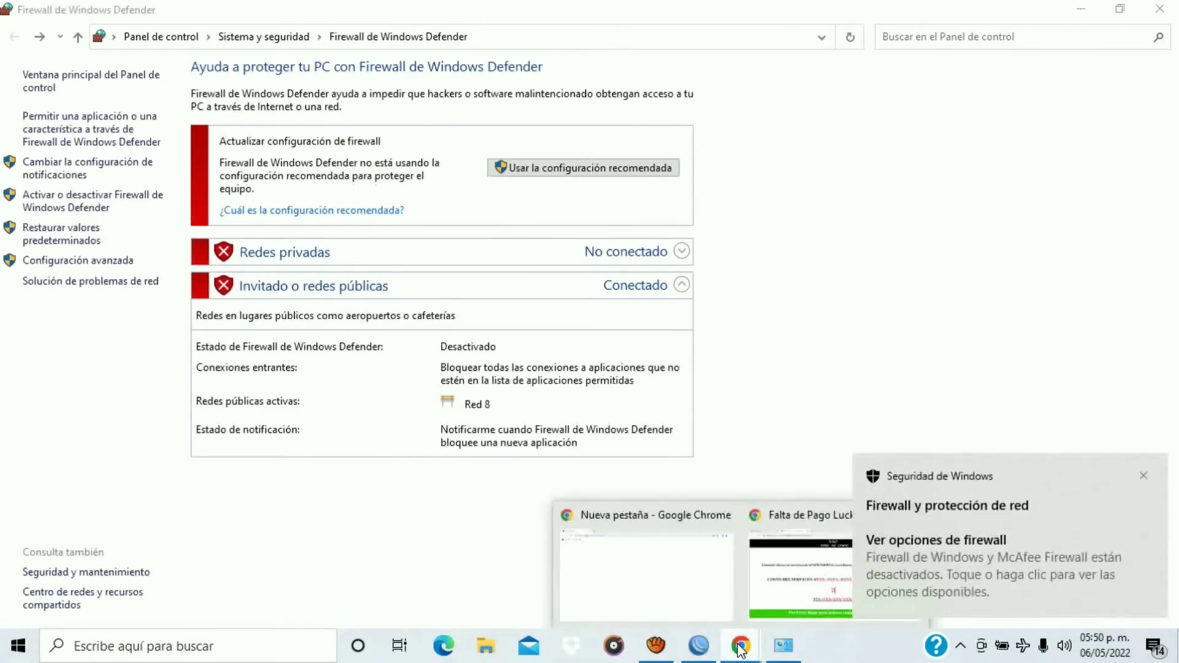
{"action": "left_click", "coordinate": [682, 587]}
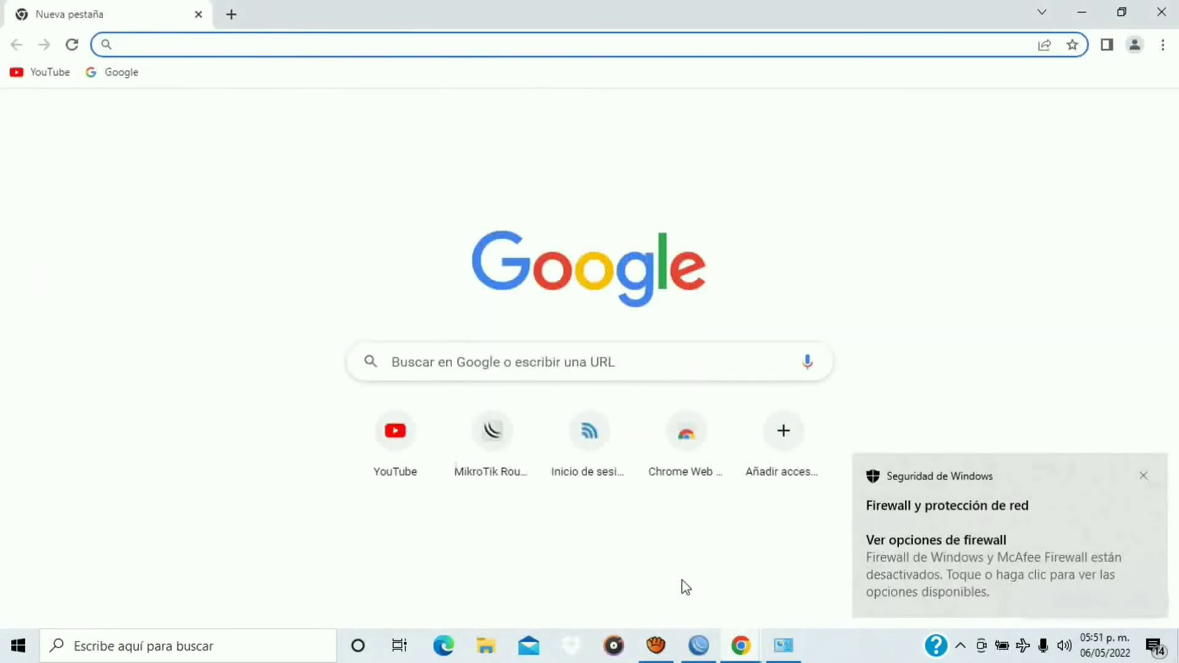
{"action": "left_click", "coordinate": [158, 50]}
{"action": "left_click", "coordinate": [158, 76]}
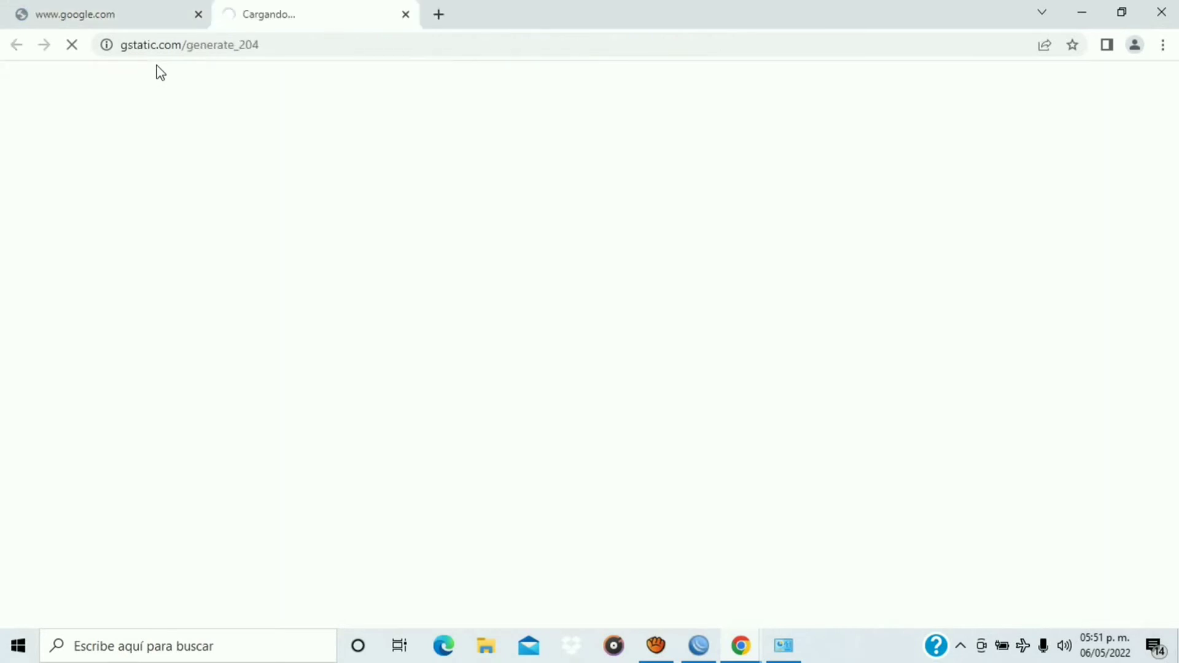
Return to Windows Defender Firewall, close the advanced security window and restore the recommended firewall settings
{"action": "left_click", "coordinate": [776, 647]}
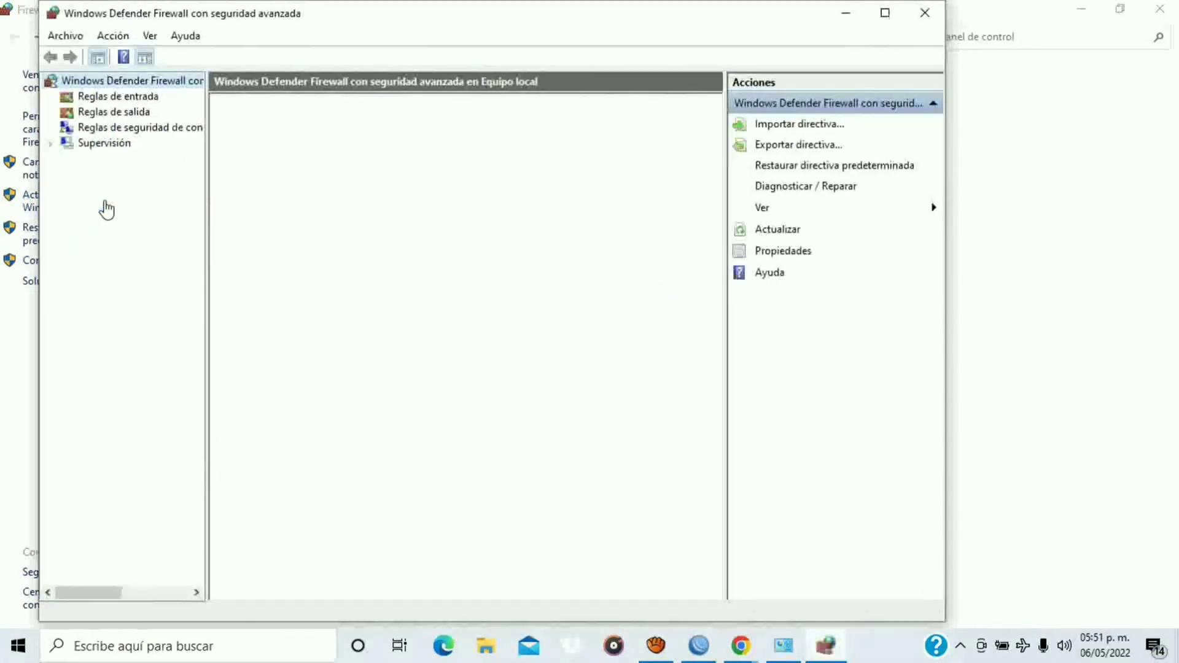
{"action": "left_click", "coordinate": [924, 13]}
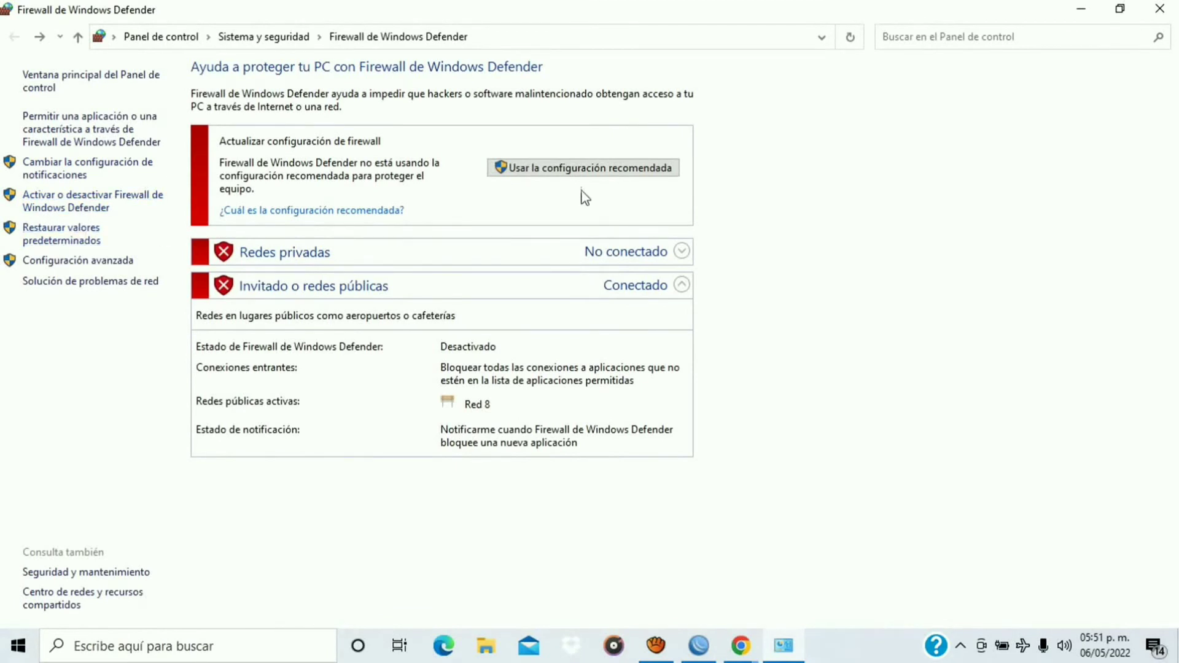
{"action": "left_click", "coordinate": [576, 172]}
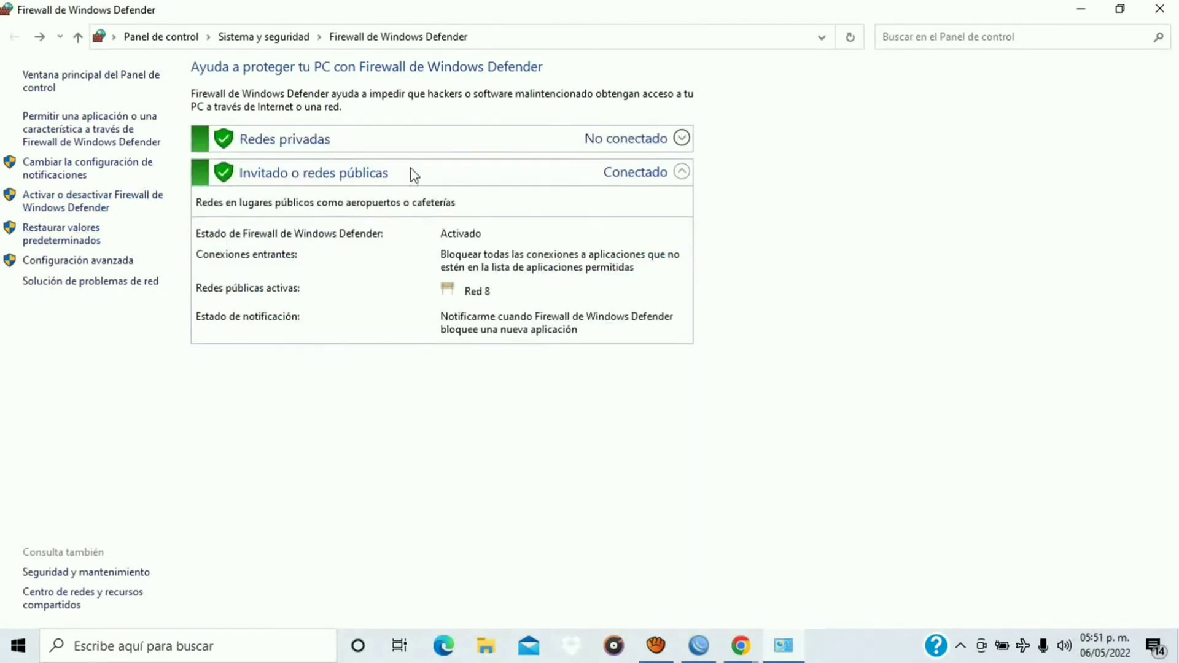
In the advanced firewall settings, start a new inbound rule of type Puerto for TCP with specific local port 80
{"action": "left_click", "coordinate": [91, 260]}
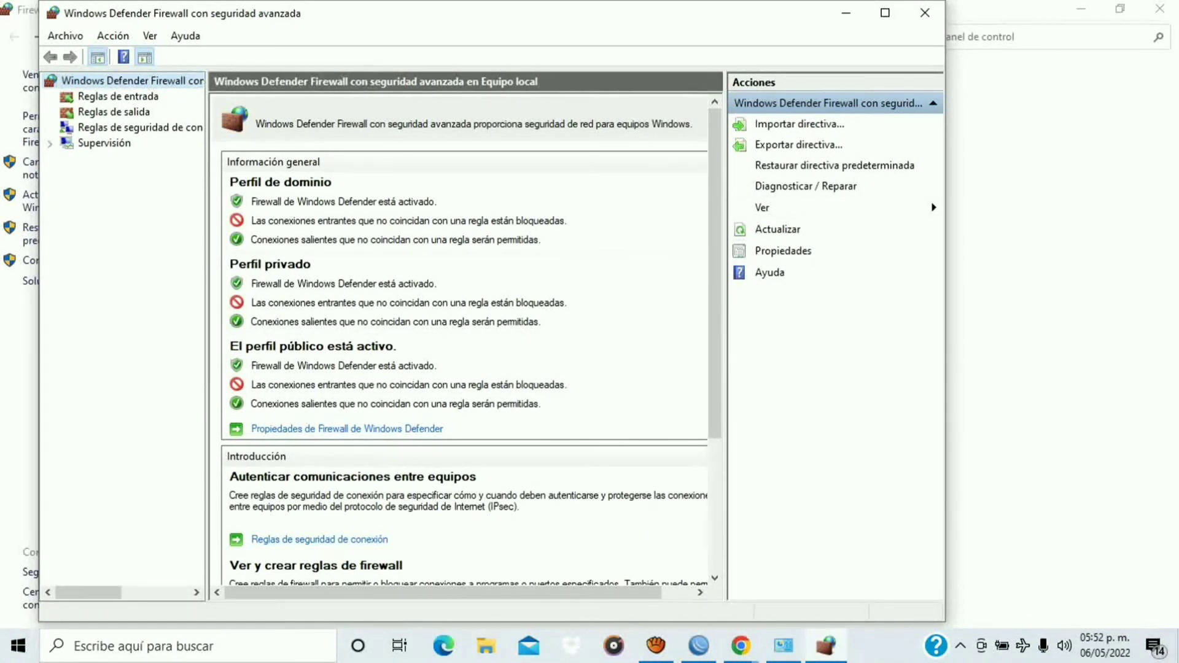
{"action": "left_click", "coordinate": [118, 96]}
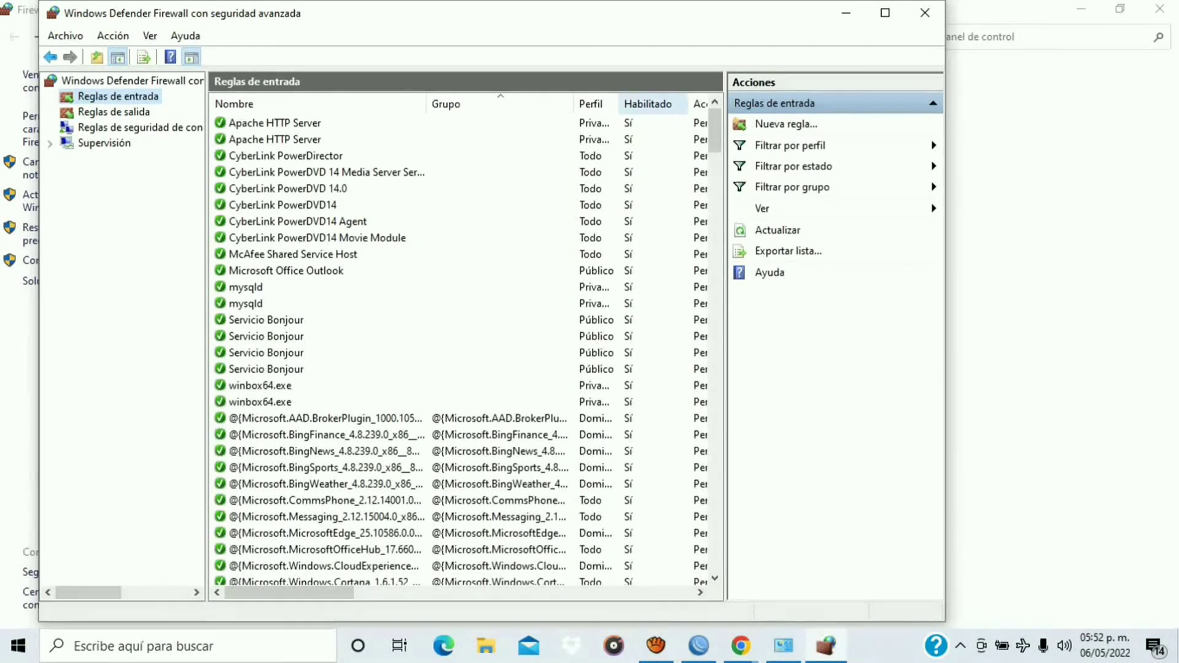
{"action": "left_click", "coordinate": [786, 123]}
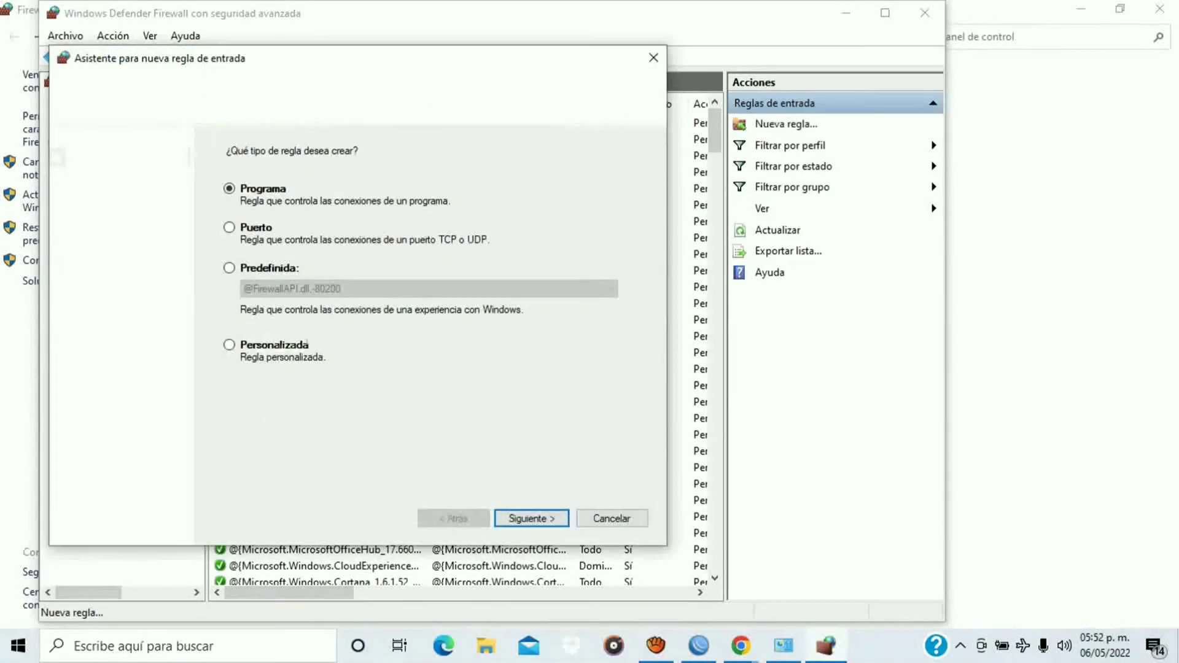
{"action": "left_click", "coordinate": [229, 227]}
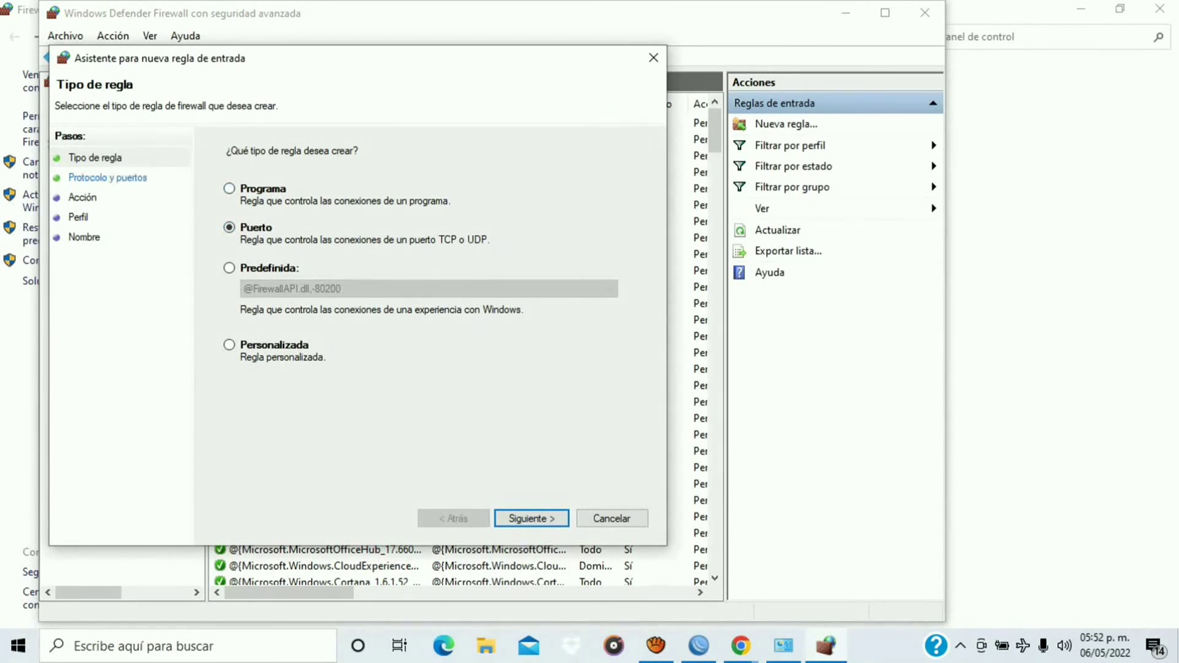
{"action": "key", "text": "Return"}
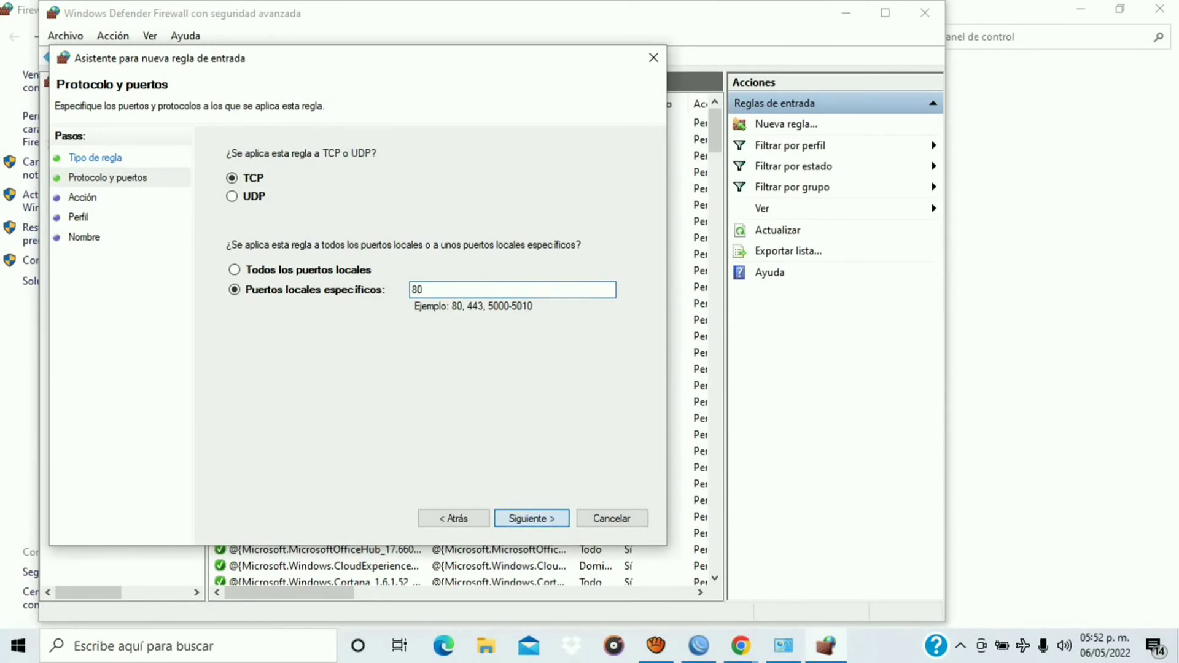
{"action": "key", "text": "Return"}
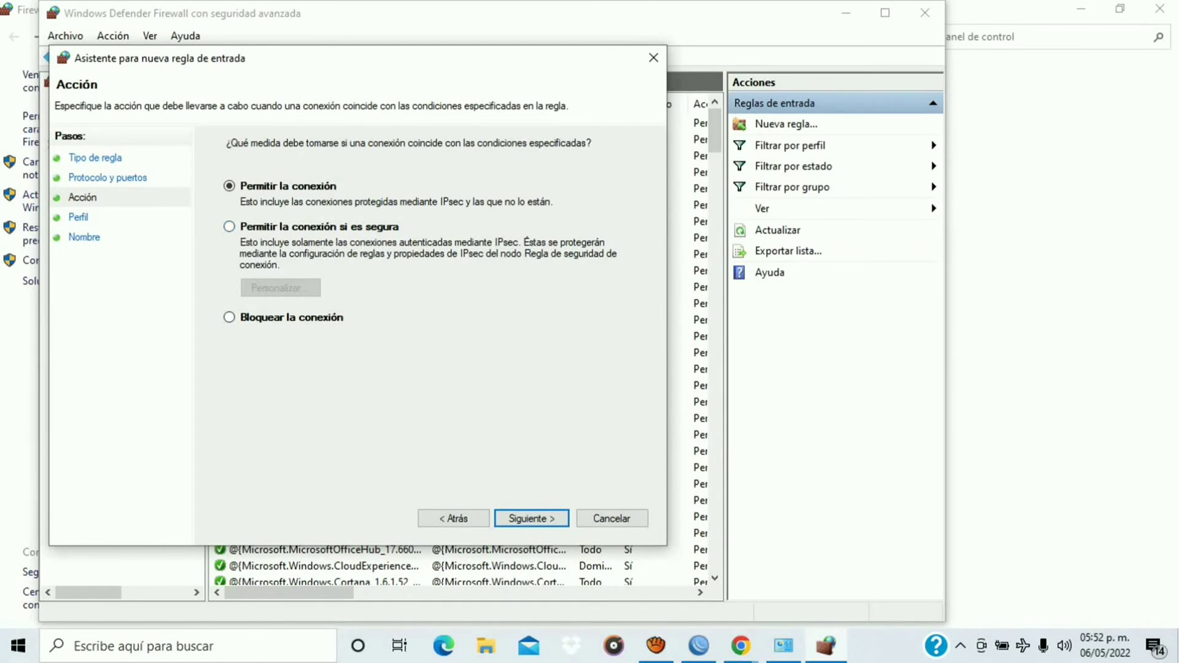
Allow the connection on the domain, private and public profiles, name the rule HTTP, finish it and close the advanced firewall window
{"action": "key", "text": "Return"}
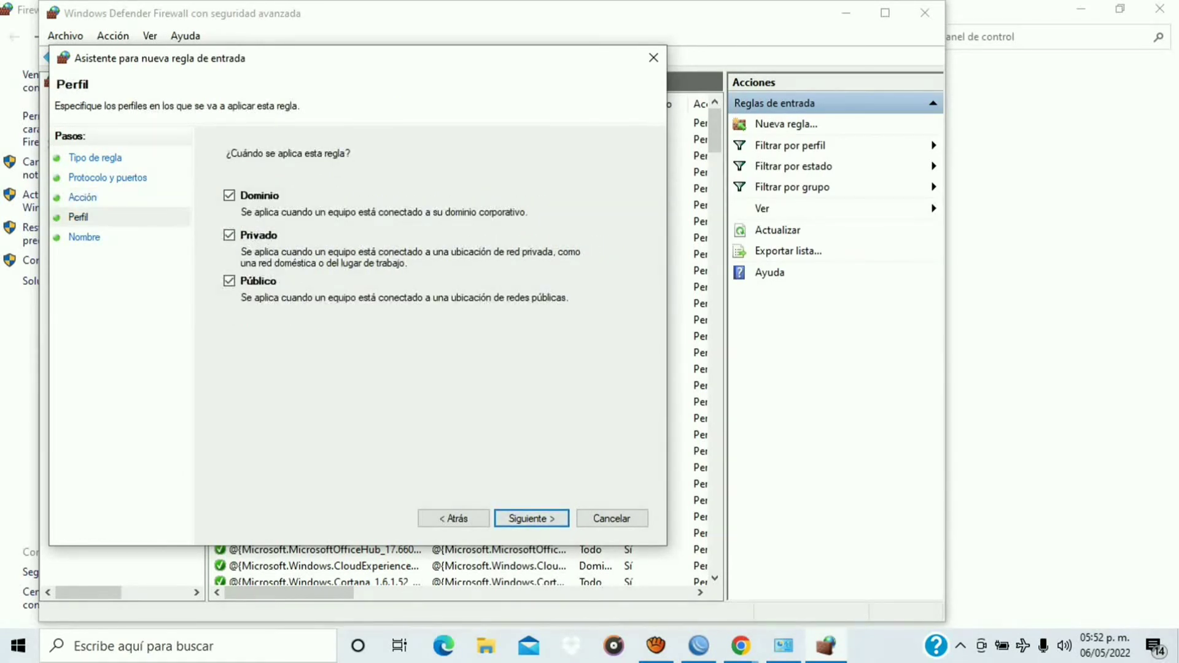
{"action": "key", "text": "Return"}
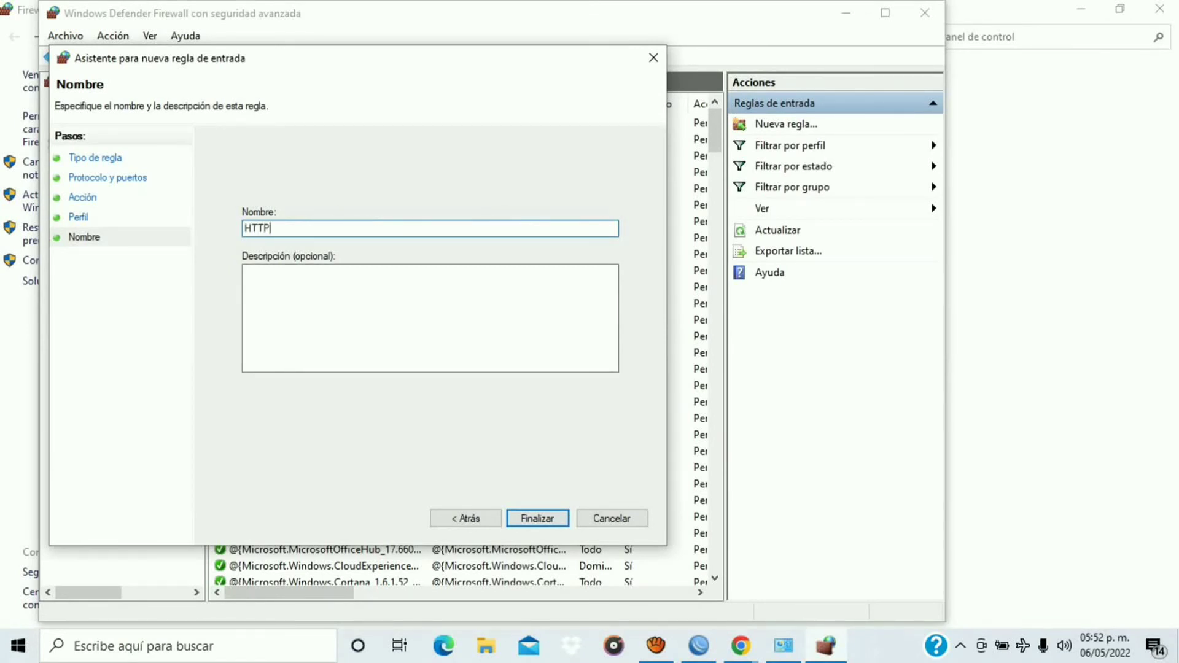
{"action": "key", "text": "Return"}
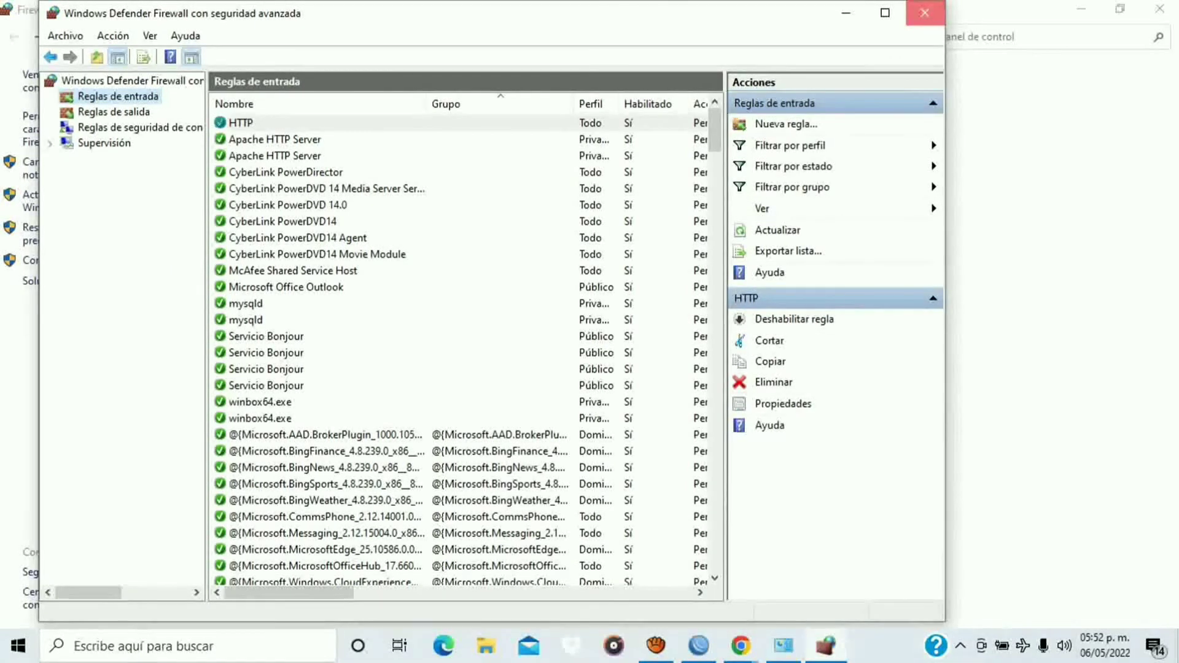
{"action": "left_click", "coordinate": [925, 12]}
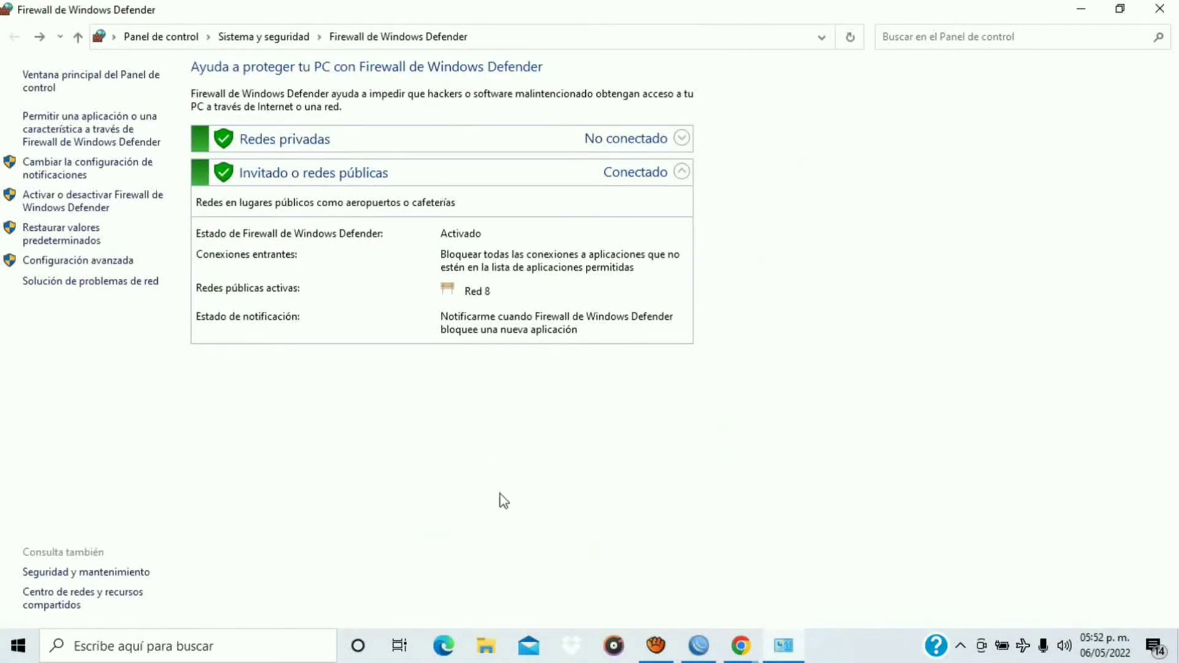
Switch to Chrome and reload the suspension notice page at 172.16.1.254/MIKRO-ZAMBAD/error.html
{"action": "mouse_move", "coordinate": [741, 646]}
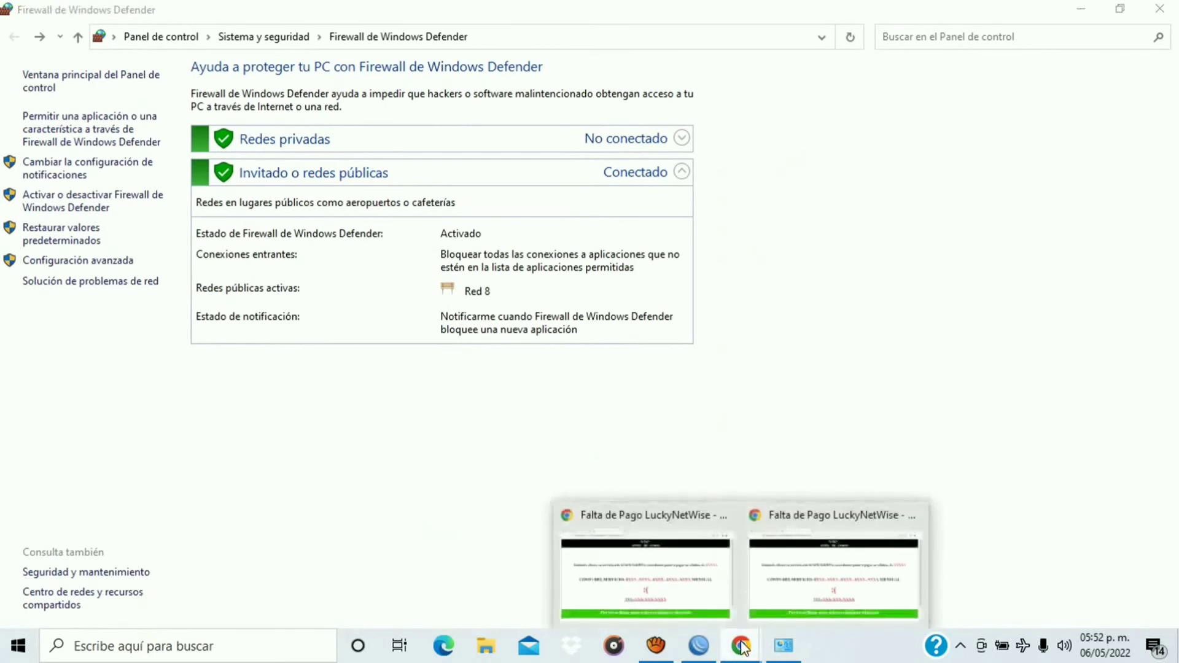
{"action": "left_click", "coordinate": [781, 584]}
{"action": "left_click", "coordinate": [73, 48]}
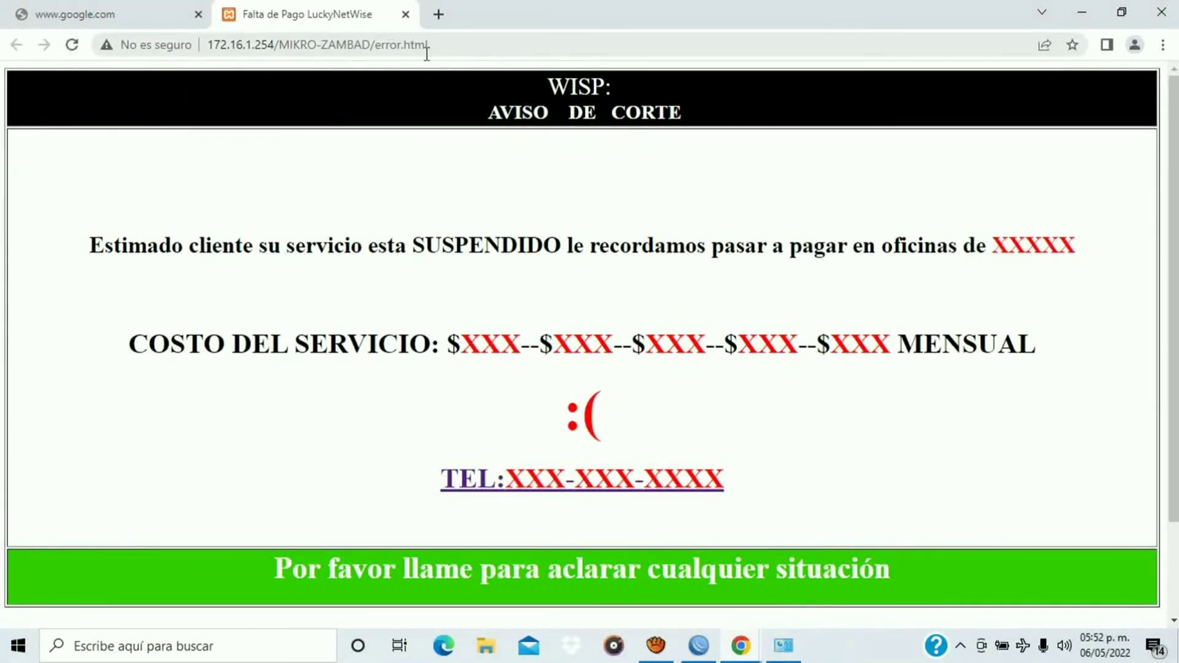
Copy the suspension notice page's address and try to load it in a new tab
{"action": "left_click", "coordinate": [207, 52]}
{"action": "key", "text": "super+c"}
{"action": "right_click", "coordinate": [233, 49]}
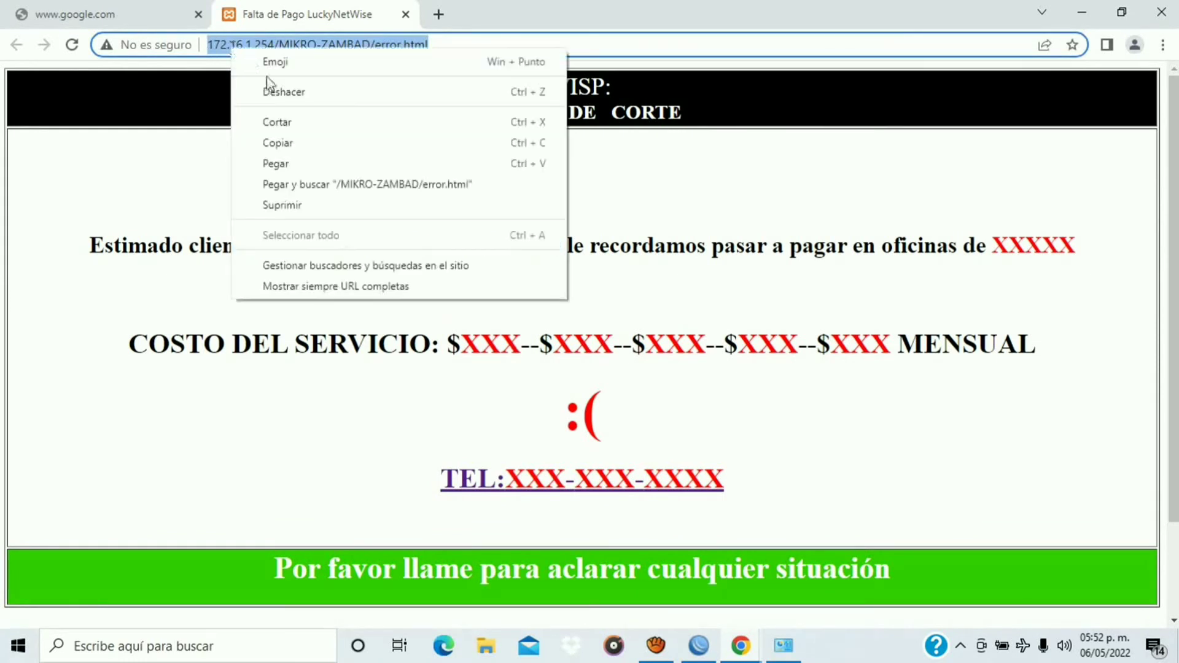
{"action": "left_click", "coordinate": [277, 140]}
{"action": "left_click", "coordinate": [437, 15]}
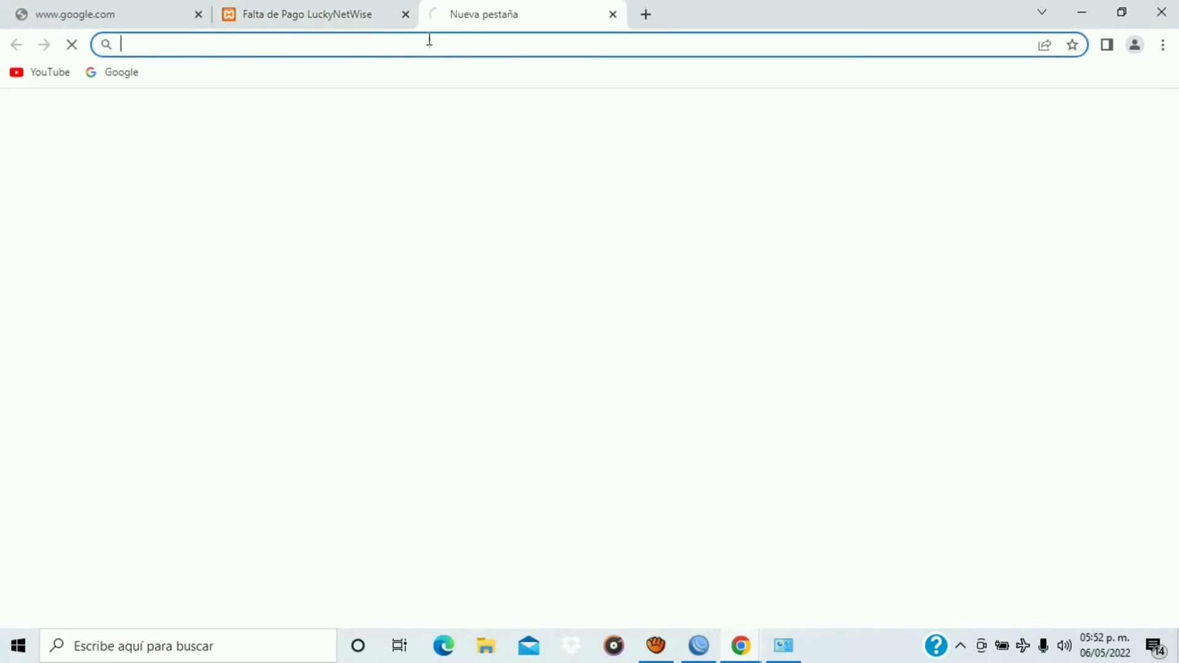
{"action": "right_click", "coordinate": [429, 41]}
{"action": "left_click", "coordinate": [473, 154]}
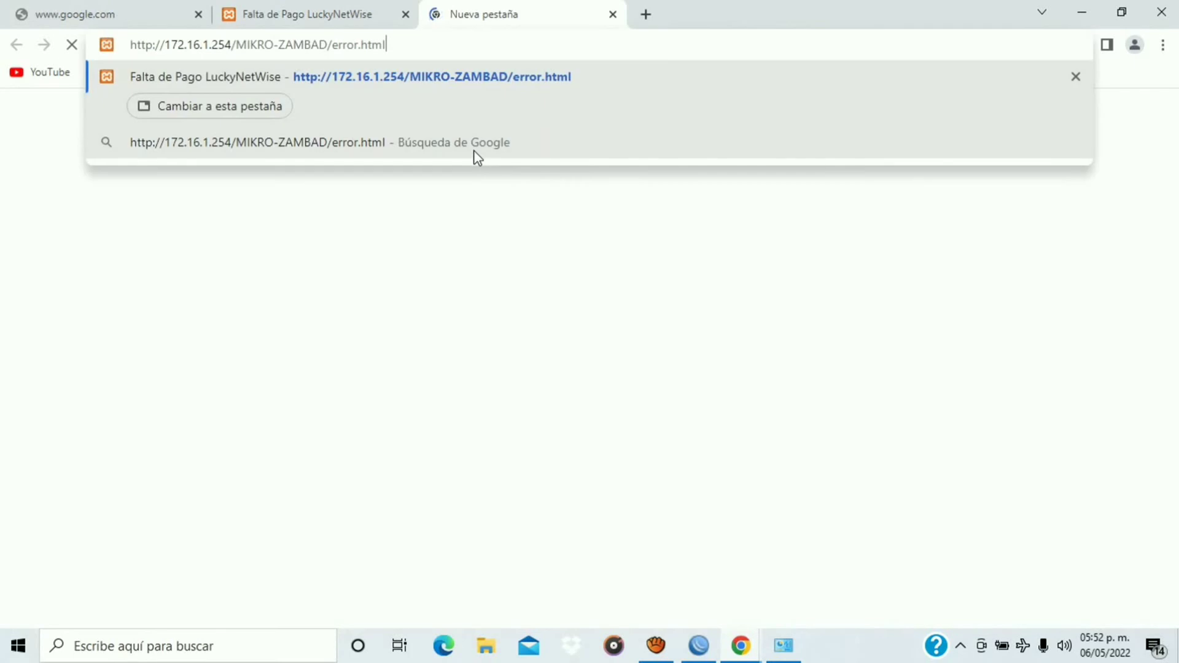
{"action": "key", "text": "Return"}
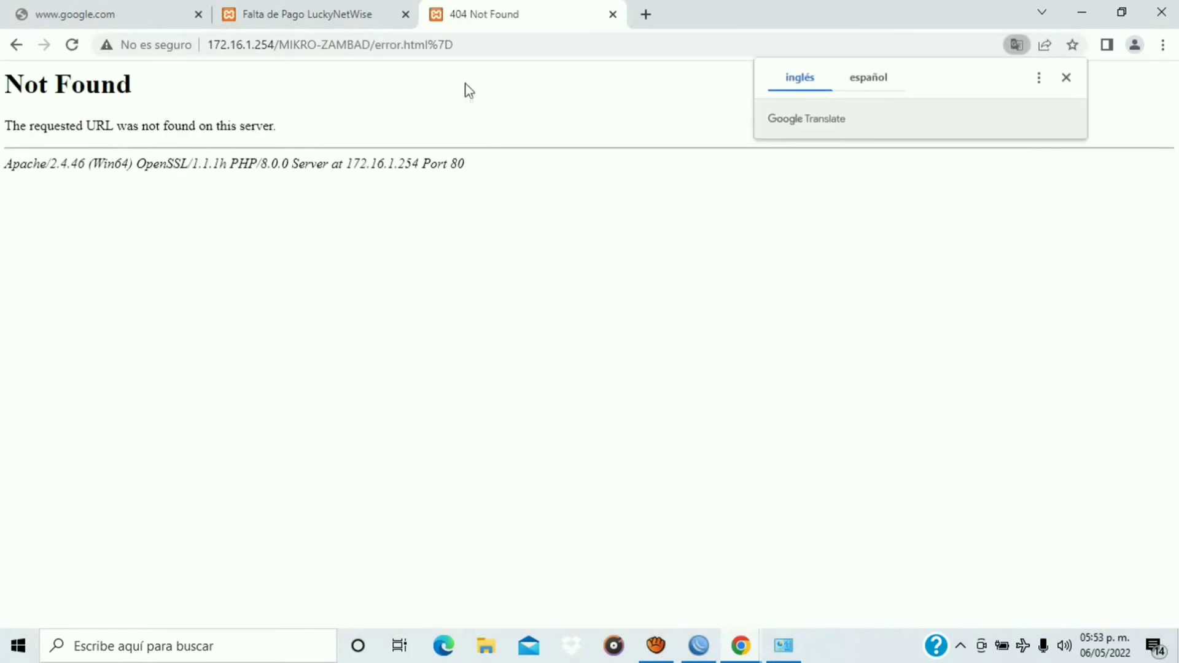
{"action": "left_click_drag", "start_coordinate": [454, 44], "coordinate": [184, 46]}
{"action": "right_click", "coordinate": [275, 53]}
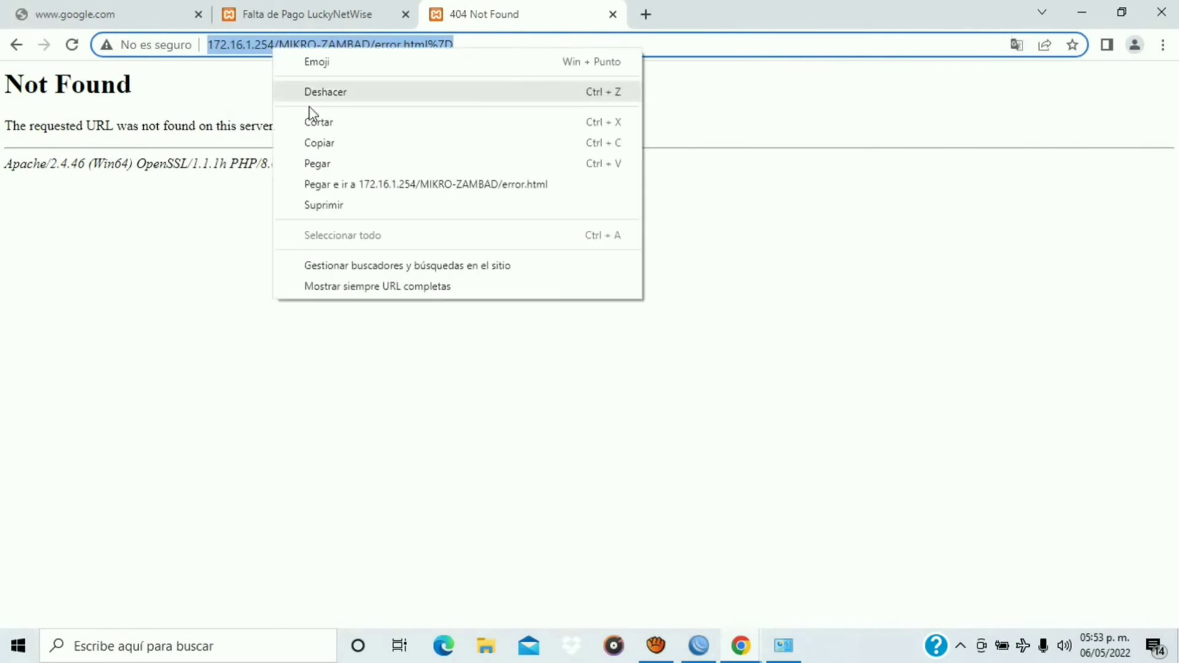
{"action": "left_click", "coordinate": [320, 163]}
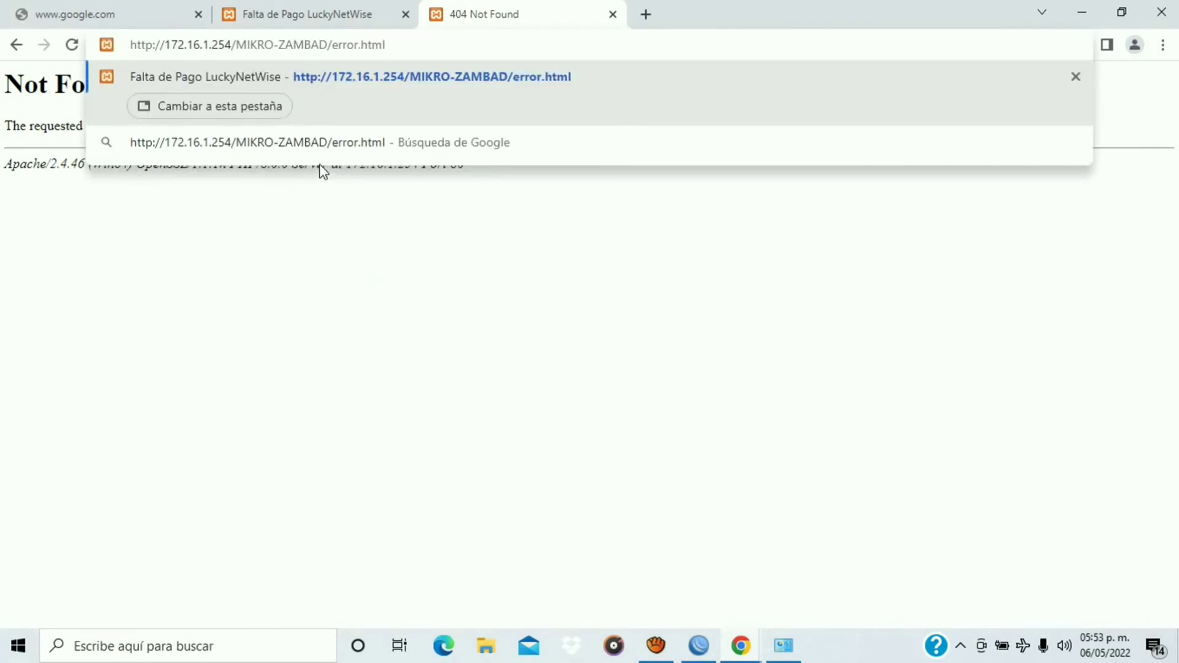
{"action": "key", "text": "Return"}
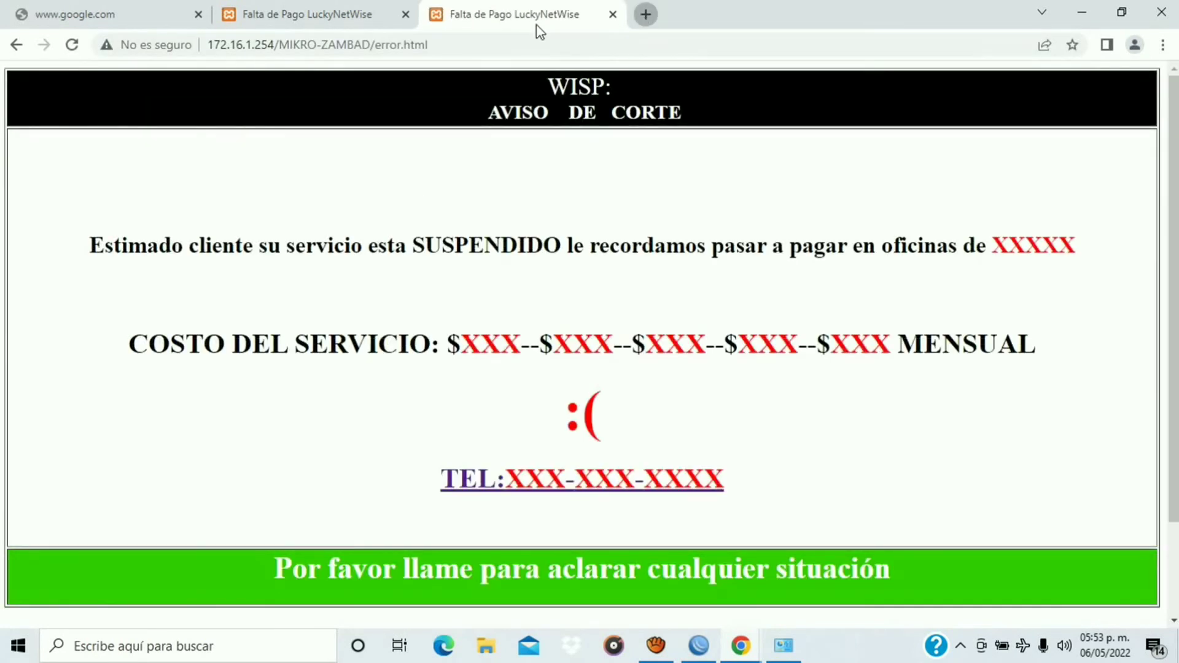
Load the copied suspension notice address in one more new tab, and close the browser
{"action": "left_click", "coordinate": [642, 17]}
{"action": "right_click", "coordinate": [505, 45]}
{"action": "left_click", "coordinate": [557, 161]}
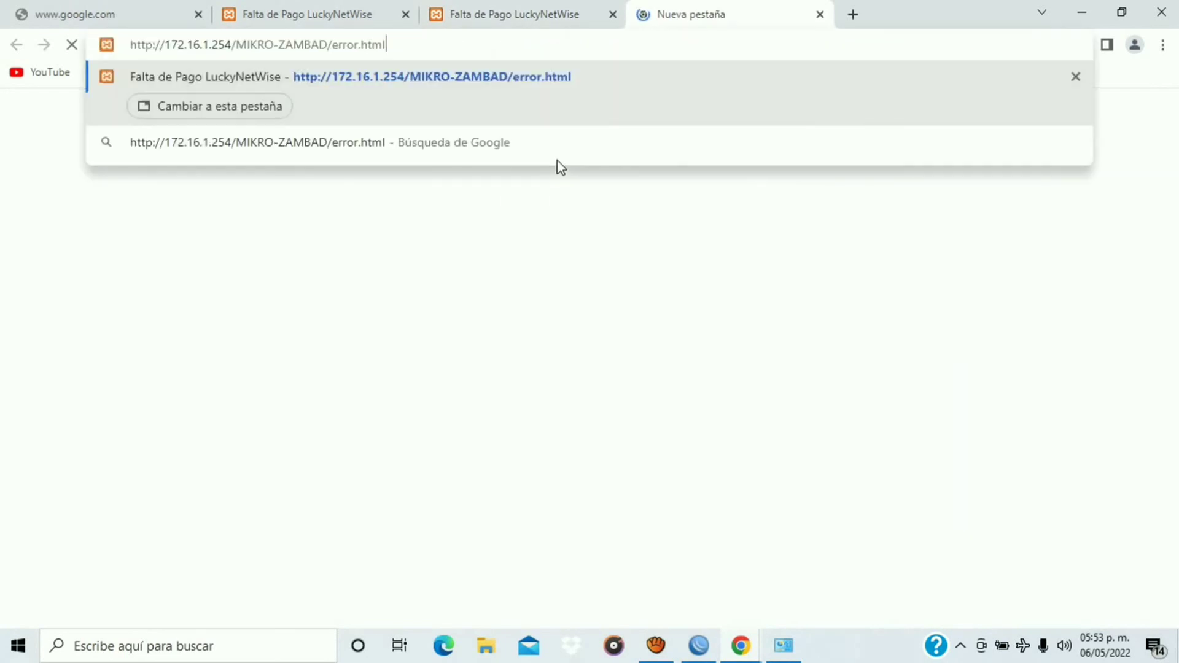
{"action": "key", "text": "Return"}
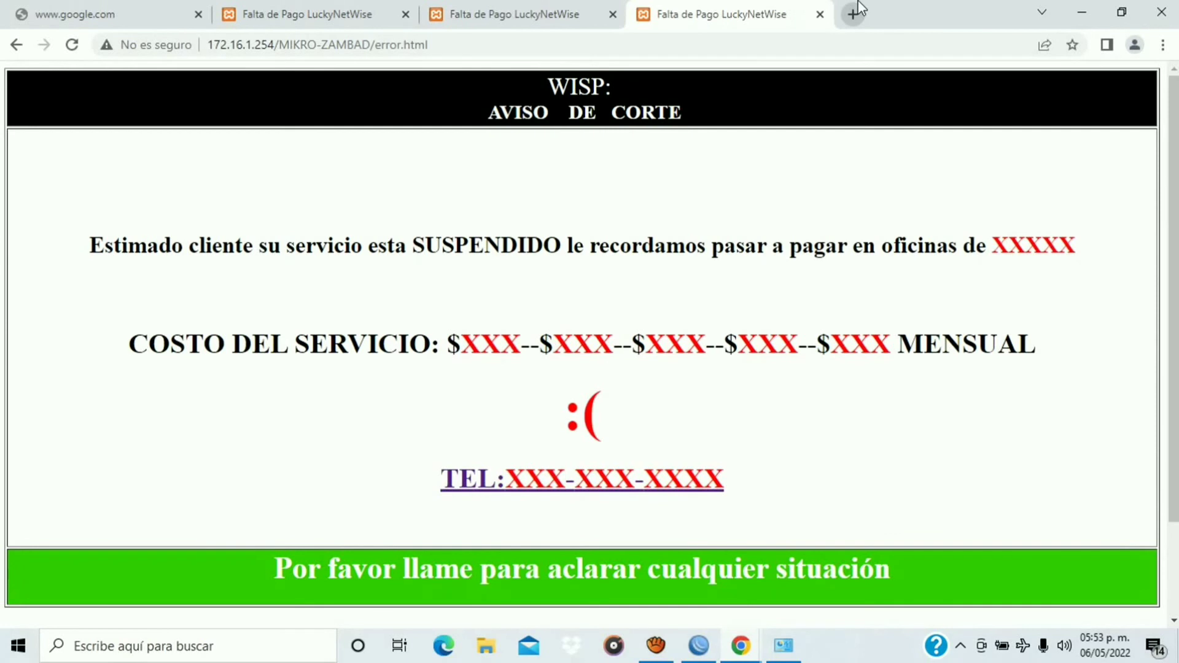
{"action": "left_click", "coordinate": [1160, 11]}
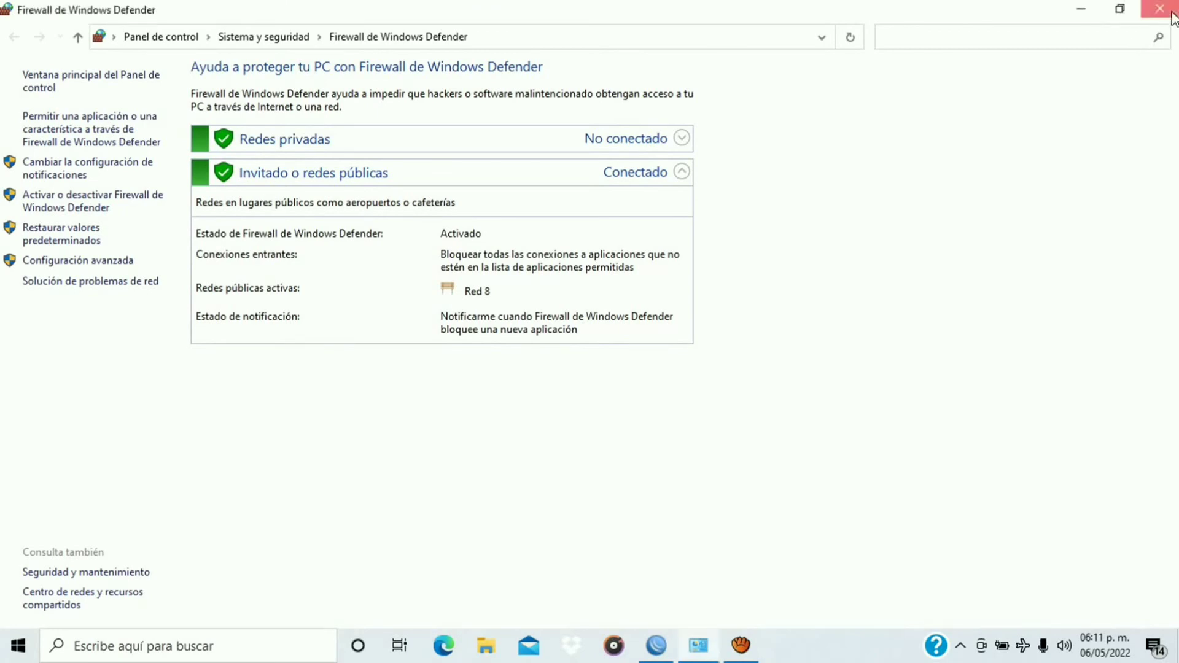
Close Windows Defender Firewall, switch to WinBox and add a client address in the 172.16.1 range to the MOROSOS firewall address list
{"action": "left_click", "coordinate": [1173, 15]}
{"action": "left_click", "coordinate": [656, 644]}
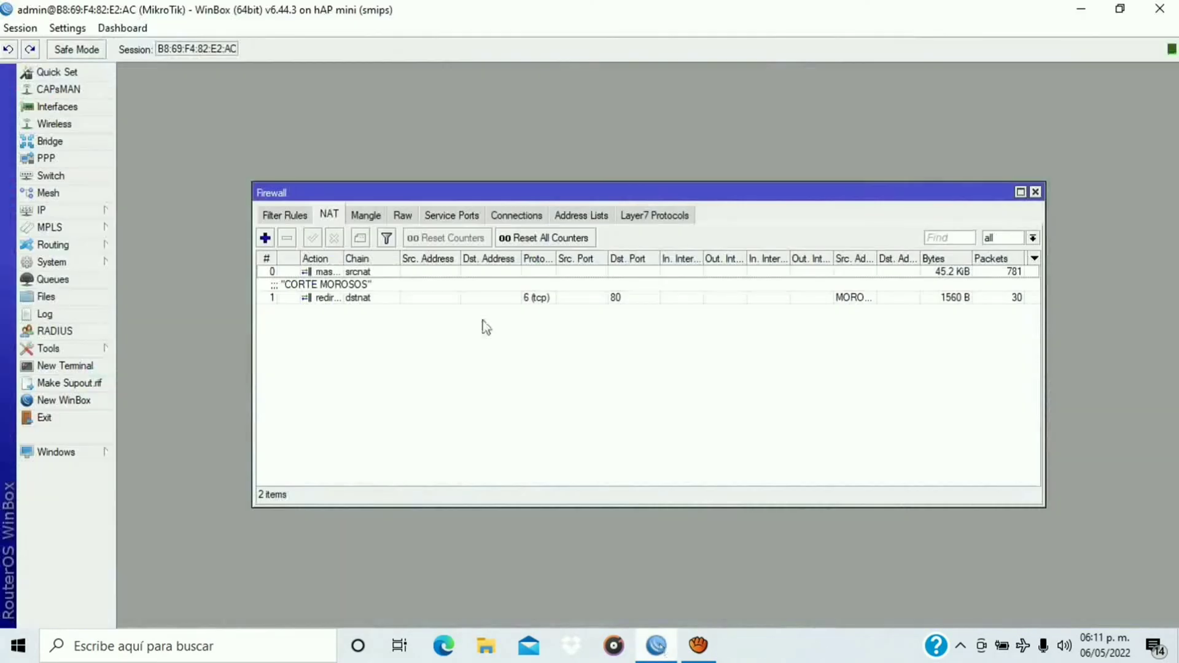
{"action": "left_click", "coordinate": [569, 215]}
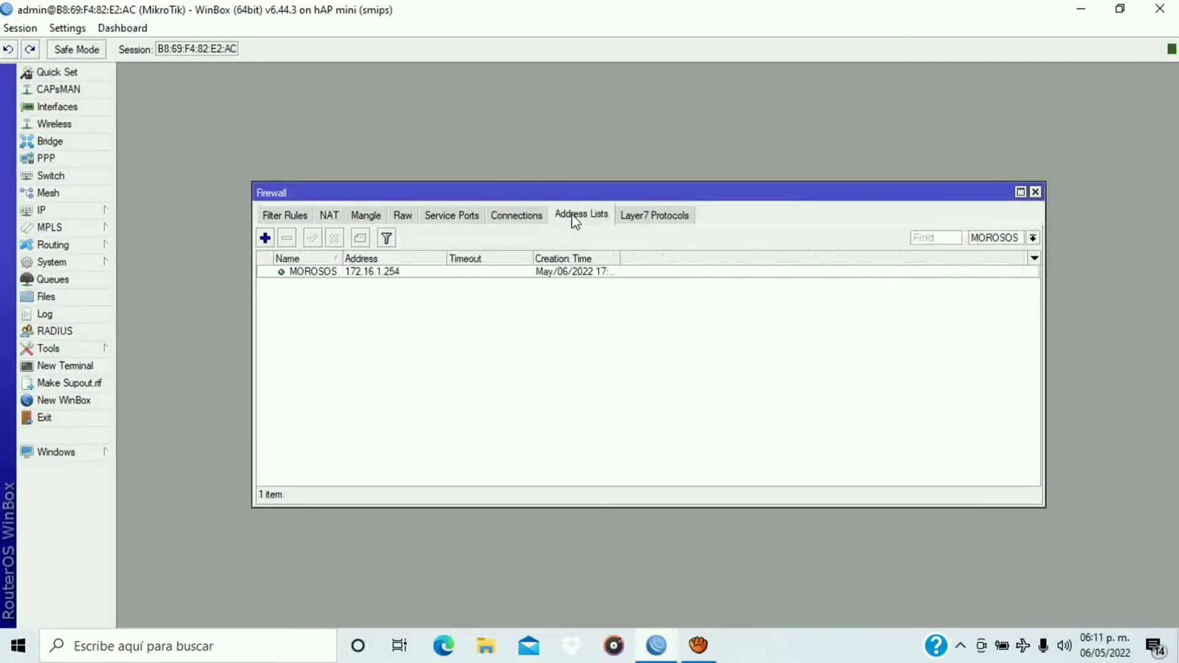
{"action": "left_click", "coordinate": [265, 238]}
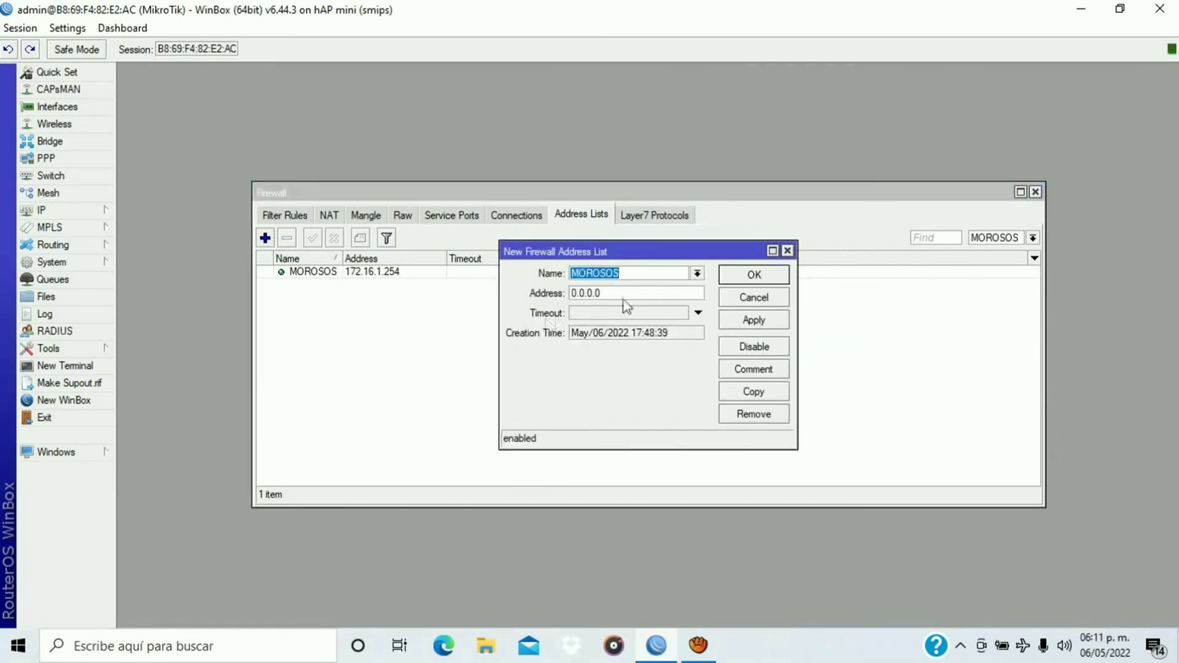
{"action": "key", "text": "Tab"}
{"action": "key", "text": "ctrl+a"}
{"action": "type", "text": "172"}
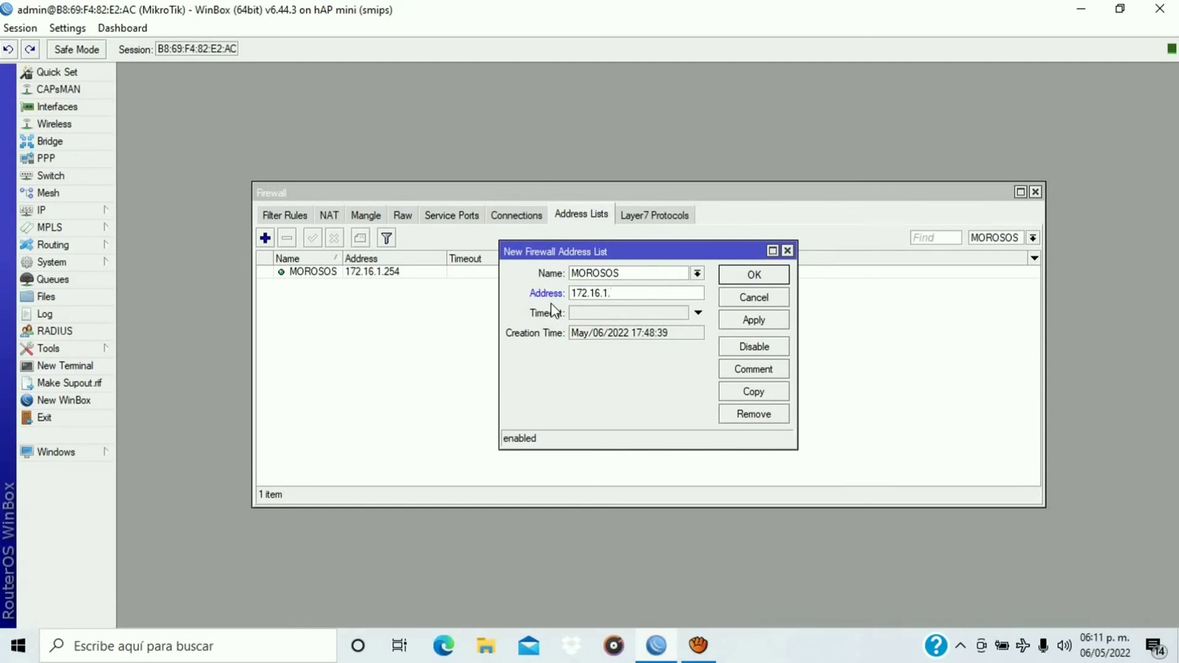
{"action": "left_click", "coordinate": [733, 322]}
{"action": "left_click", "coordinate": [741, 282]}
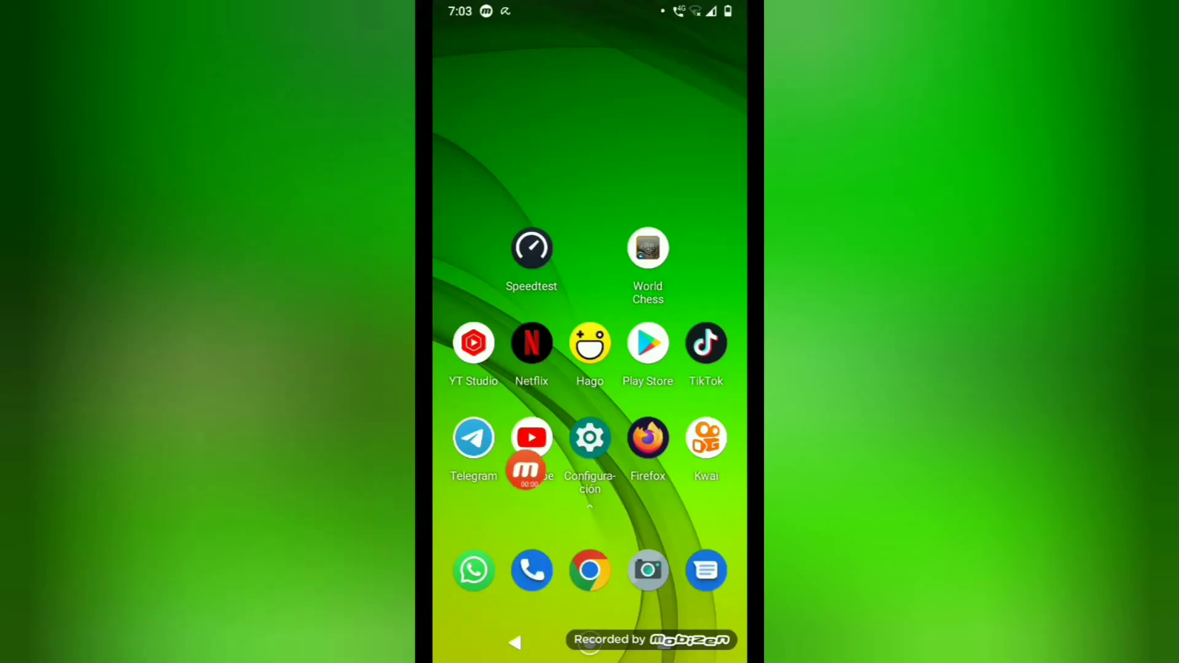
On the client phone, open YouTube to test the suspended connection, and return to the home screen
{"action": "left_click_drag", "start_coordinate": [525, 470], "coordinate": [718, 245]}
{"action": "left_click", "coordinate": [532, 437]}
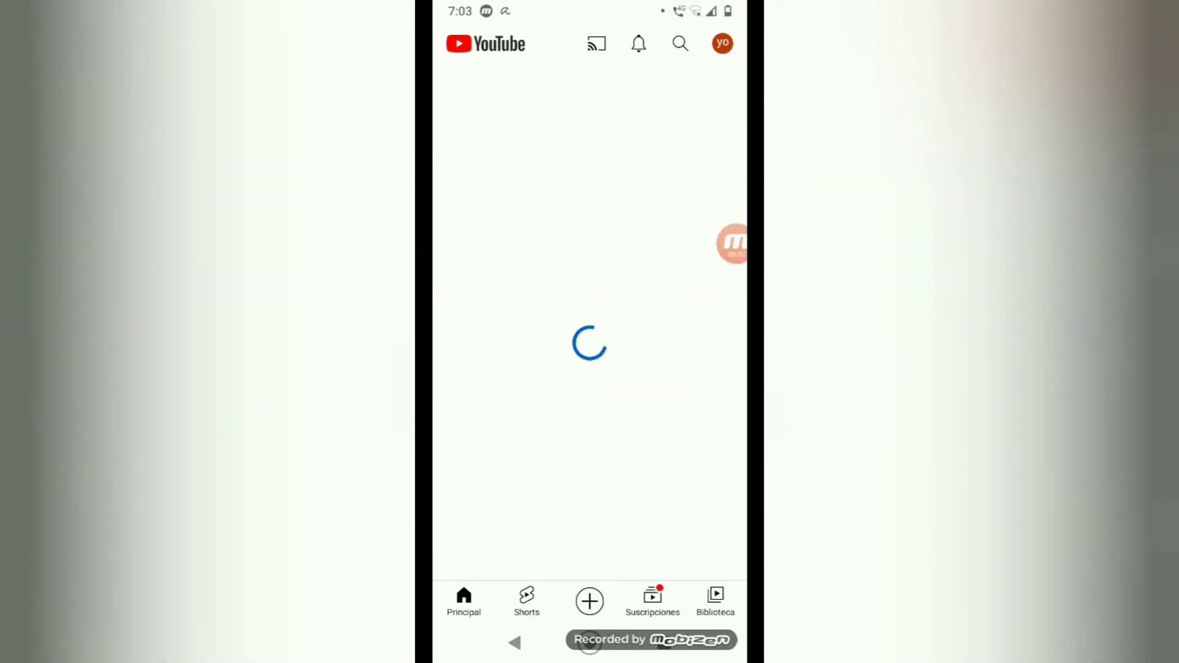
{"action": "left_click", "coordinate": [514, 642]}
{"action": "left_click_drag", "start_coordinate": [734, 245], "coordinate": [692, 270]}
Open the phone's Wi-Fi settings and view the access page of the 3Bumen network
{"action": "left_click", "coordinate": [589, 437]}
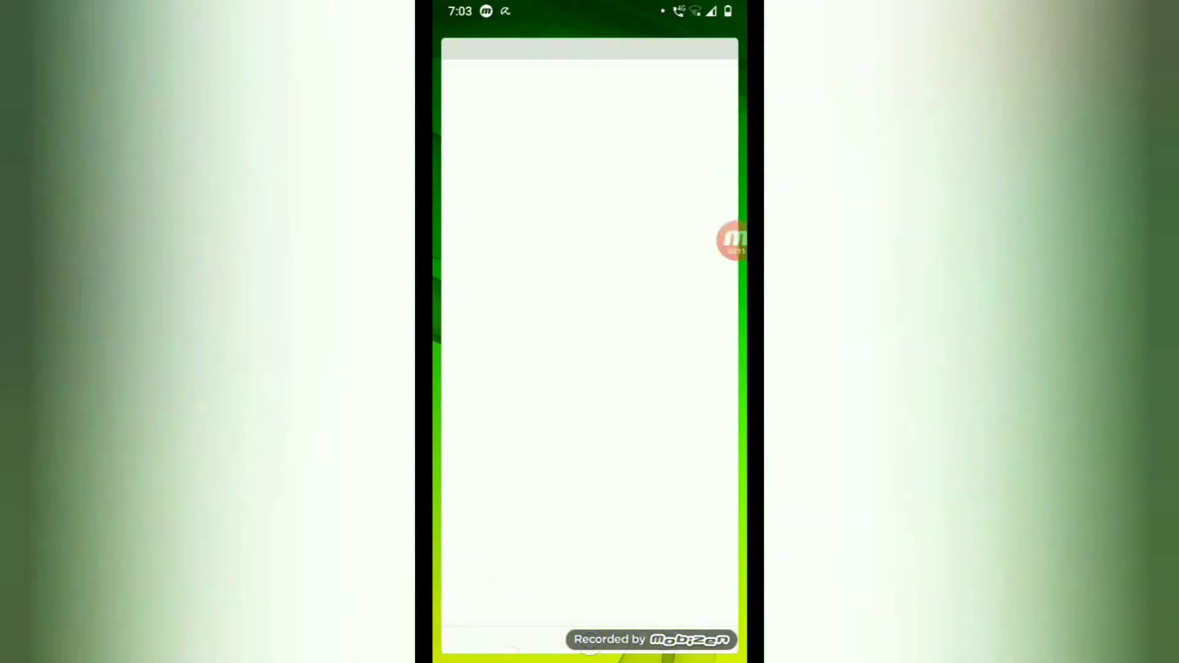
{"action": "left_click_drag", "start_coordinate": [734, 239], "coordinate": [731, 165]}
{"action": "left_click", "coordinate": [604, 174]}
{"action": "left_click", "coordinate": [540, 101]}
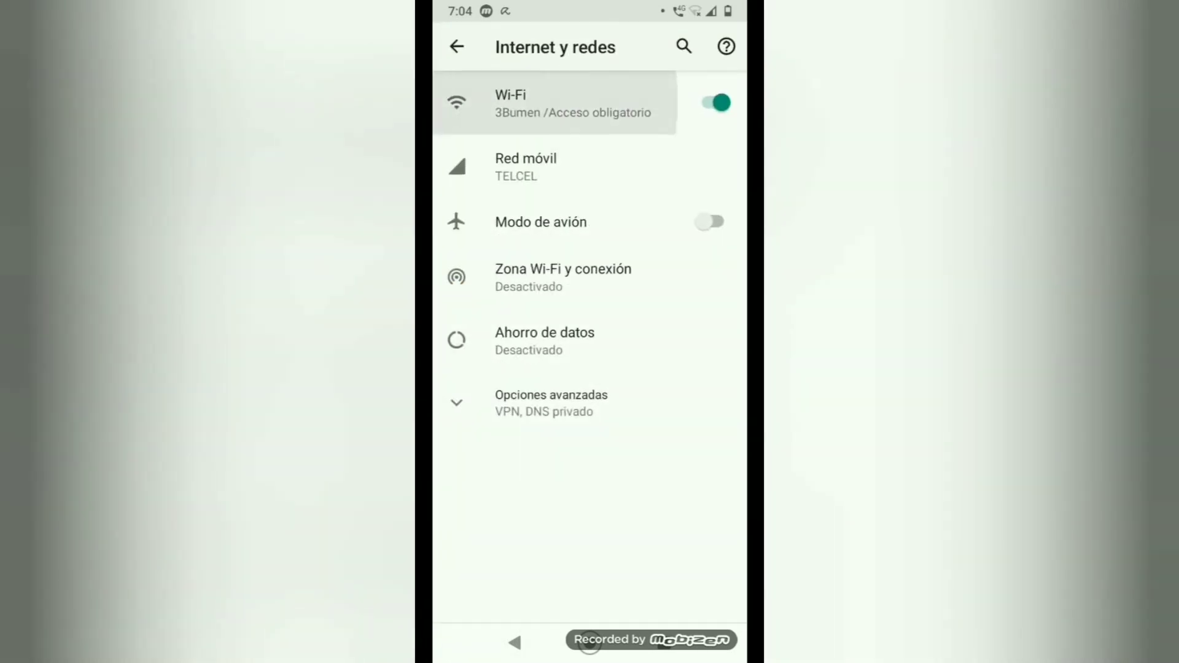
{"action": "left_click", "coordinate": [580, 163]}
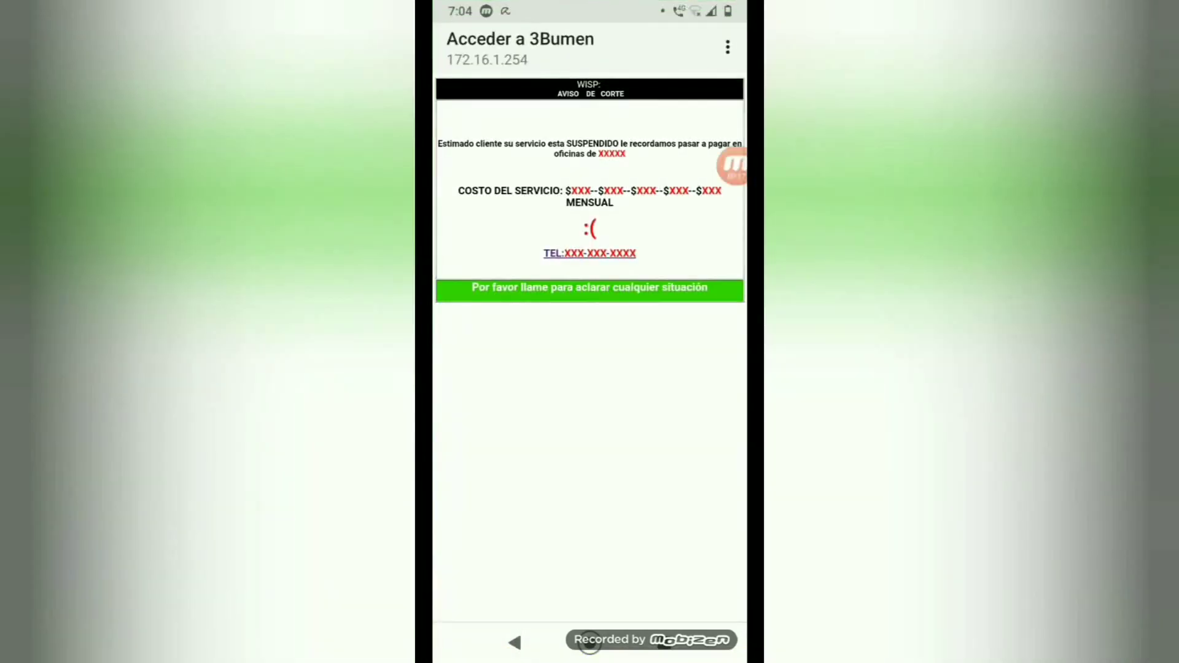
{"action": "left_click_drag", "start_coordinate": [678, 218], "coordinate": [703, 221]}
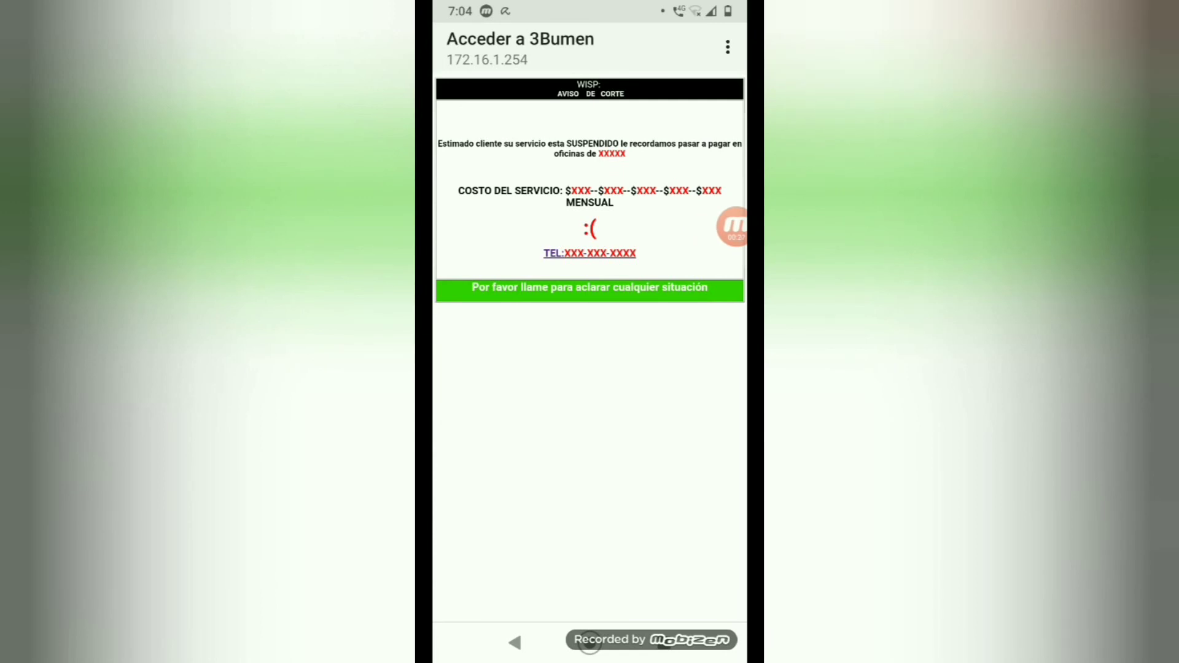
Go back to the Wi-Fi list and reopen the 3Bumen access page twice to recheck the suspension notice
{"action": "left_click", "coordinate": [514, 643]}
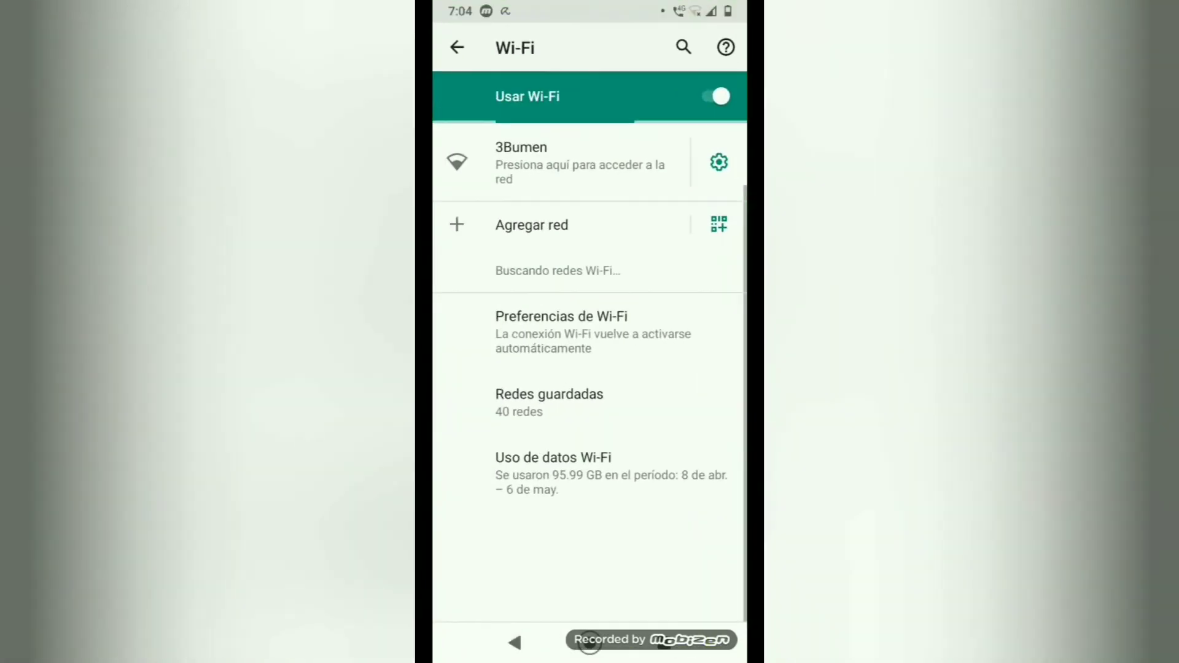
{"action": "left_click", "coordinate": [526, 150]}
{"action": "left_click_drag", "start_coordinate": [732, 226], "coordinate": [712, 210]}
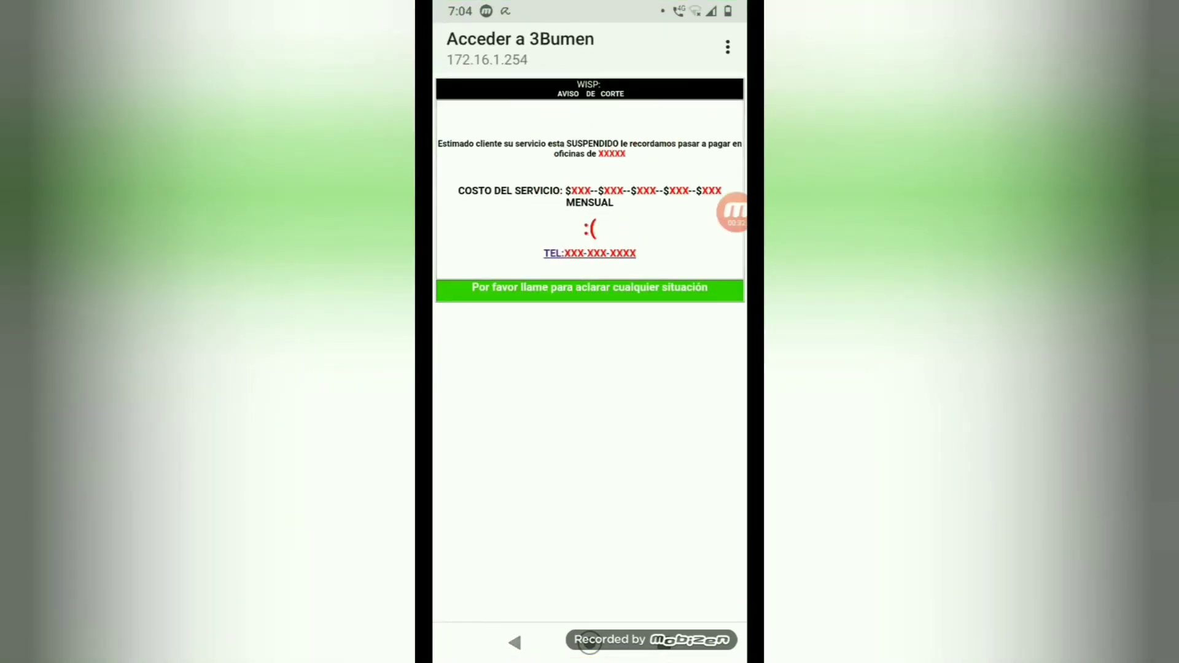
{"action": "left_click", "coordinate": [514, 642]}
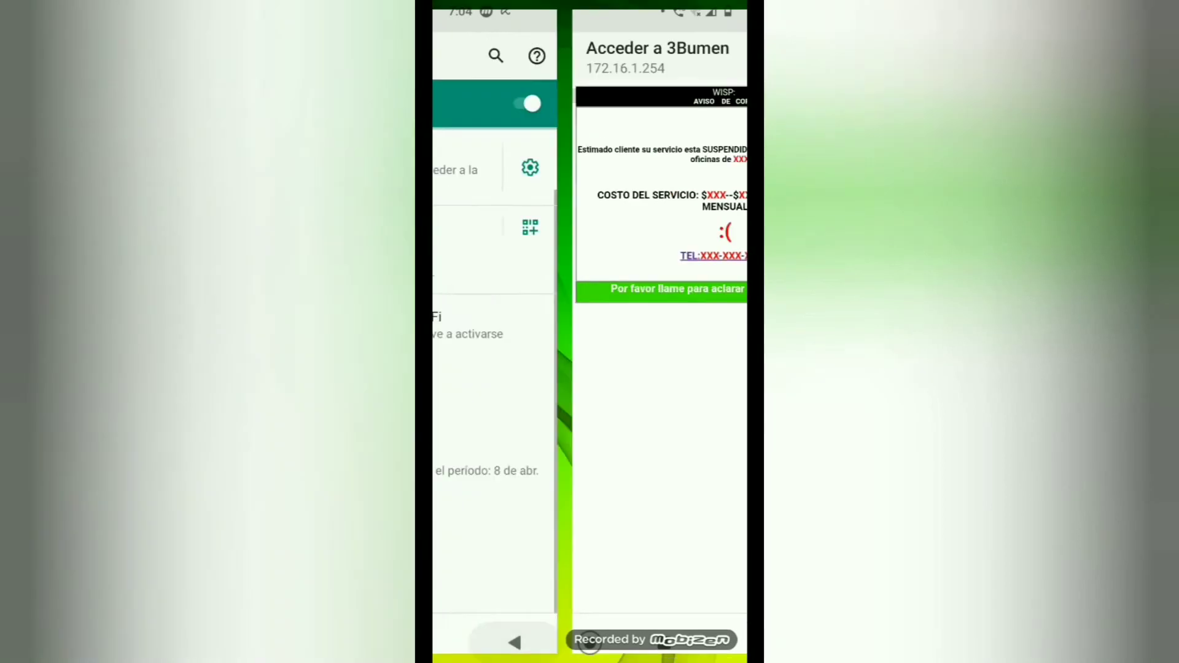
{"action": "left_click", "coordinate": [526, 154]}
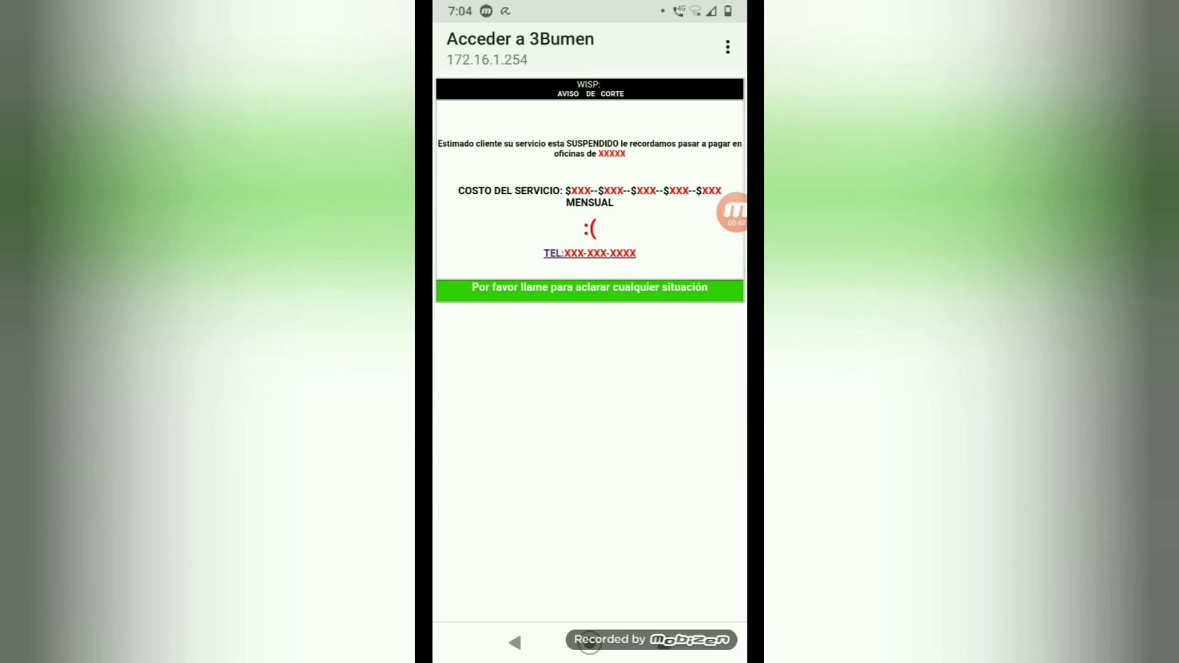
{"action": "left_click", "coordinate": [731, 212]}
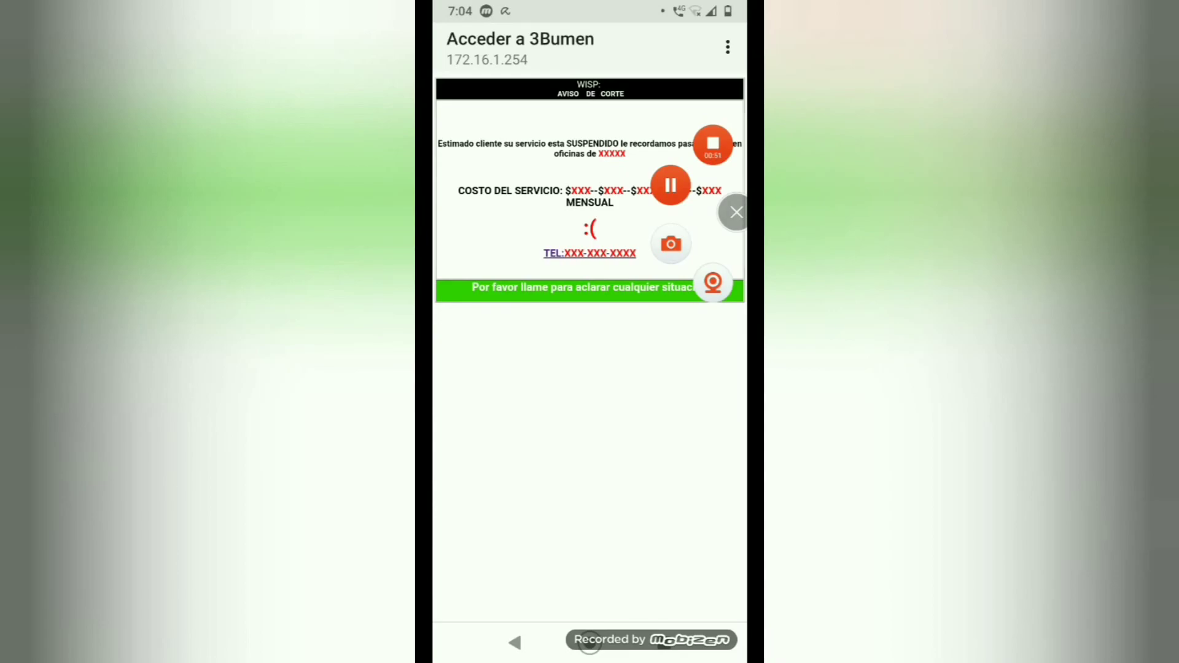